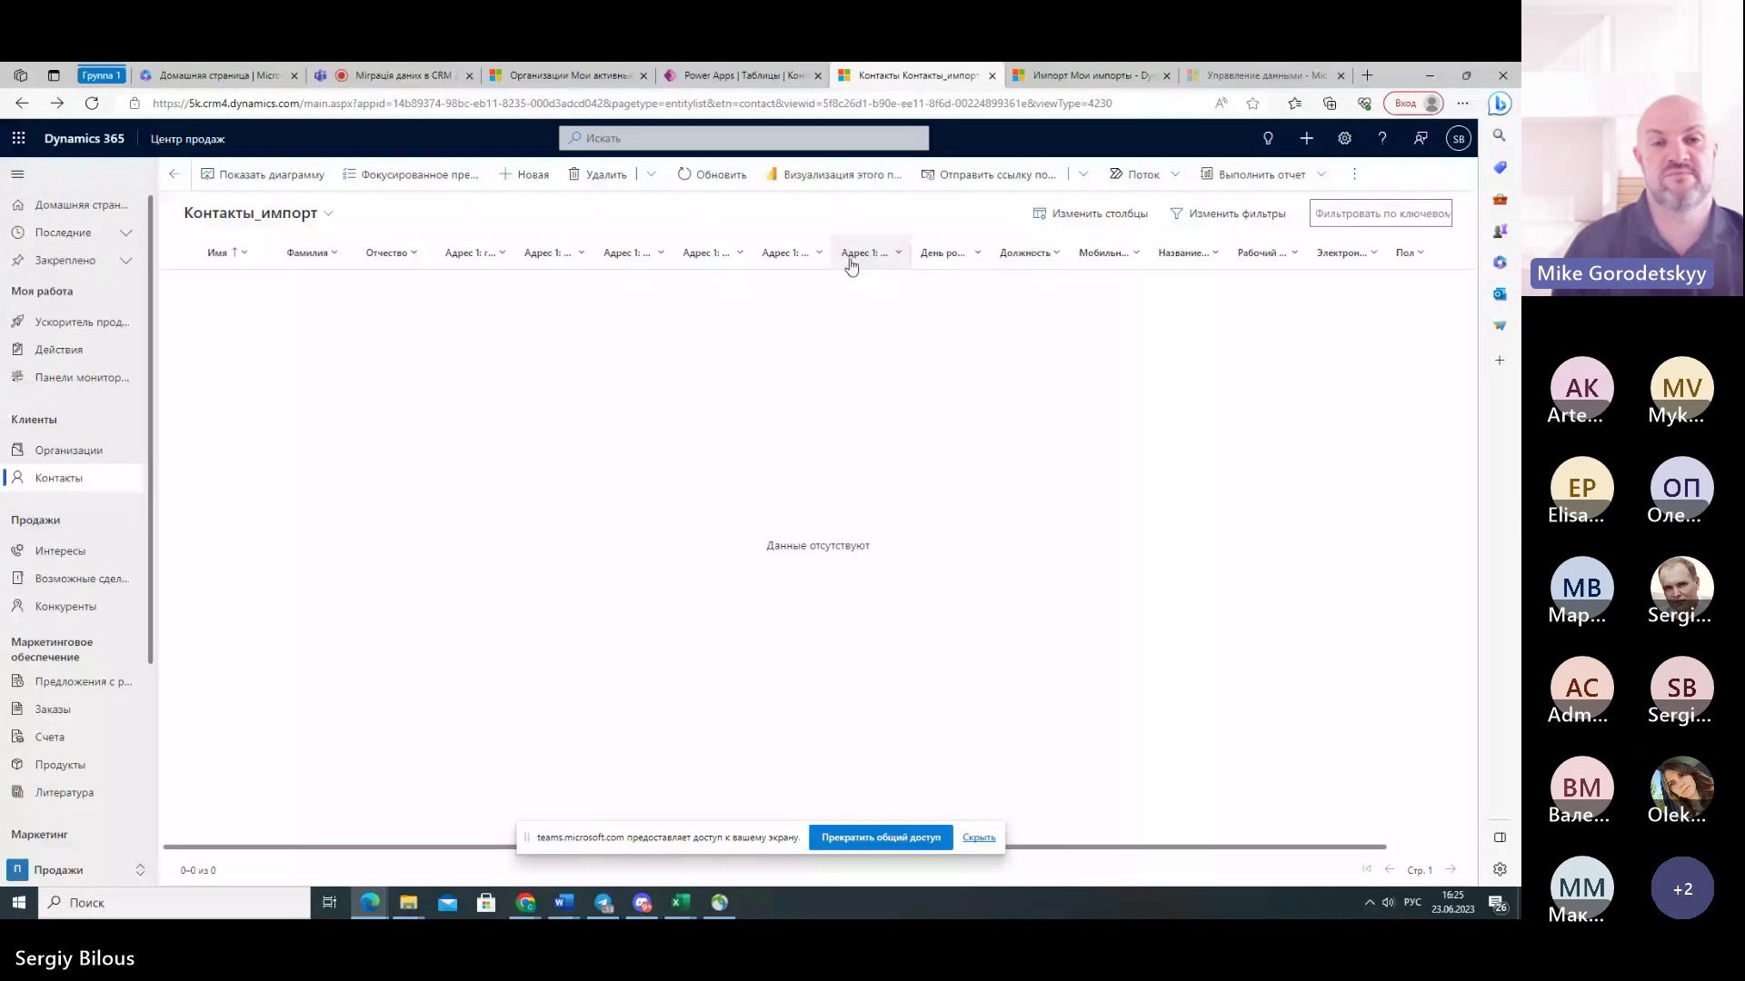
- Switch to Excel and bring up the Контакт (2) workbook
key(ctrl+2)
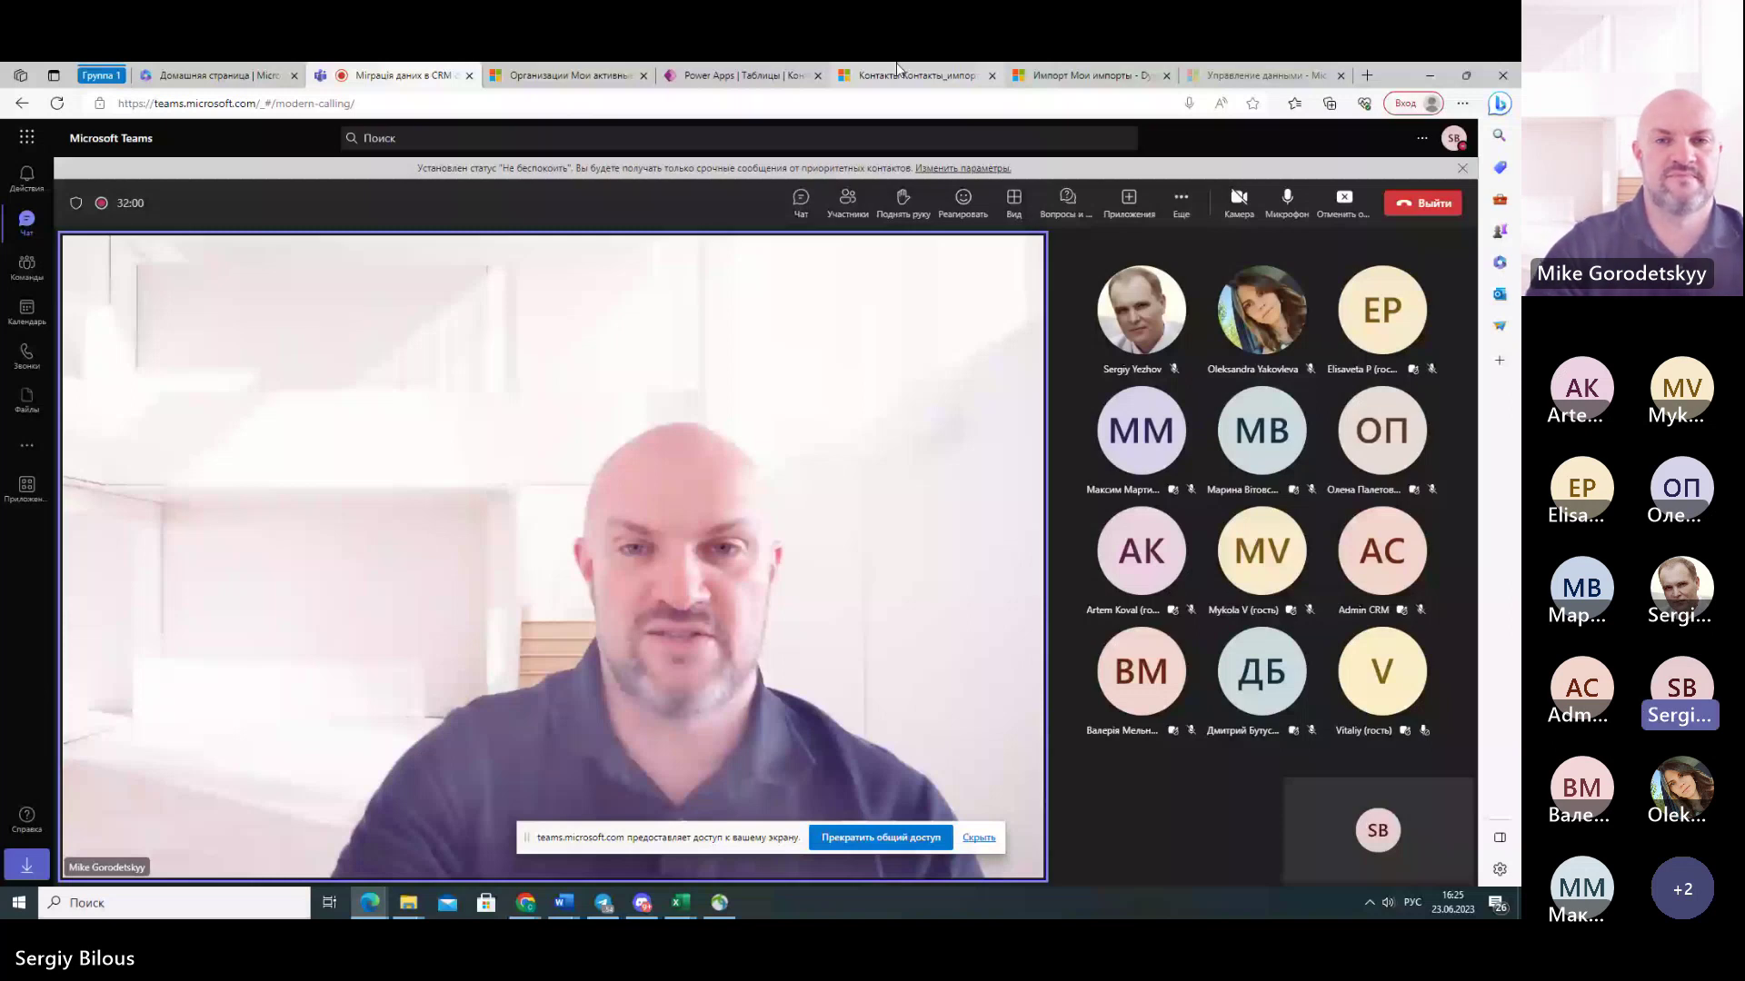
click(899, 74)
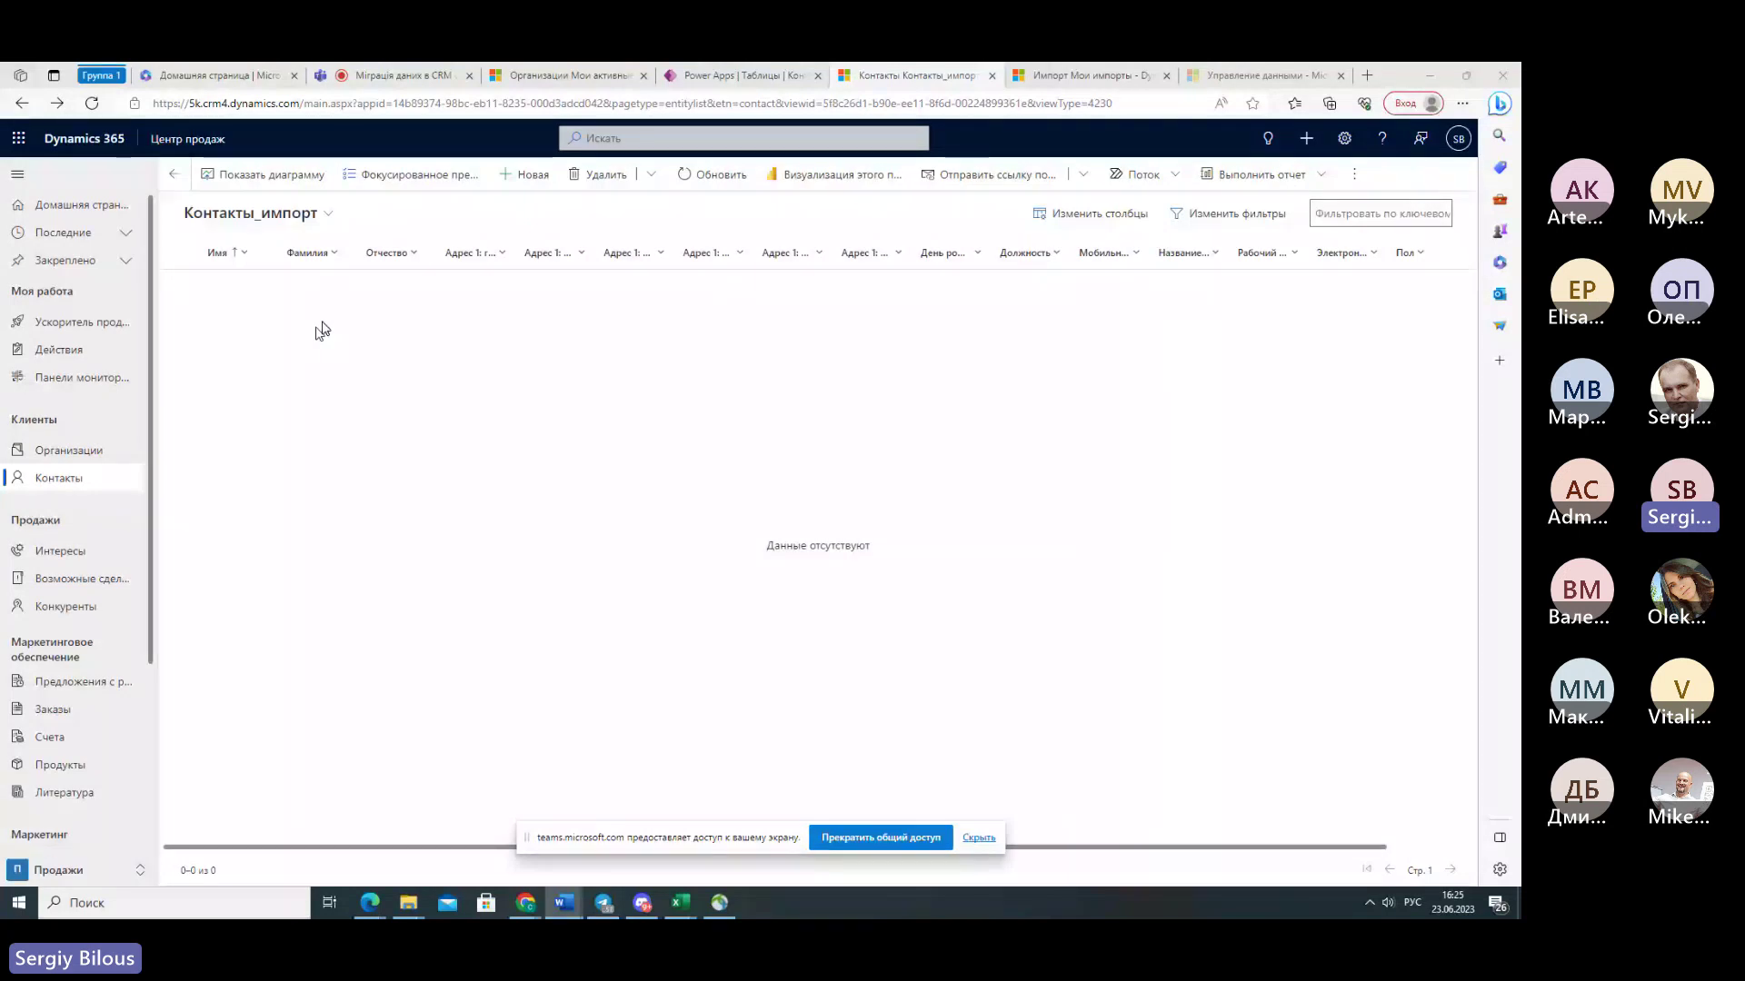
click(680, 904)
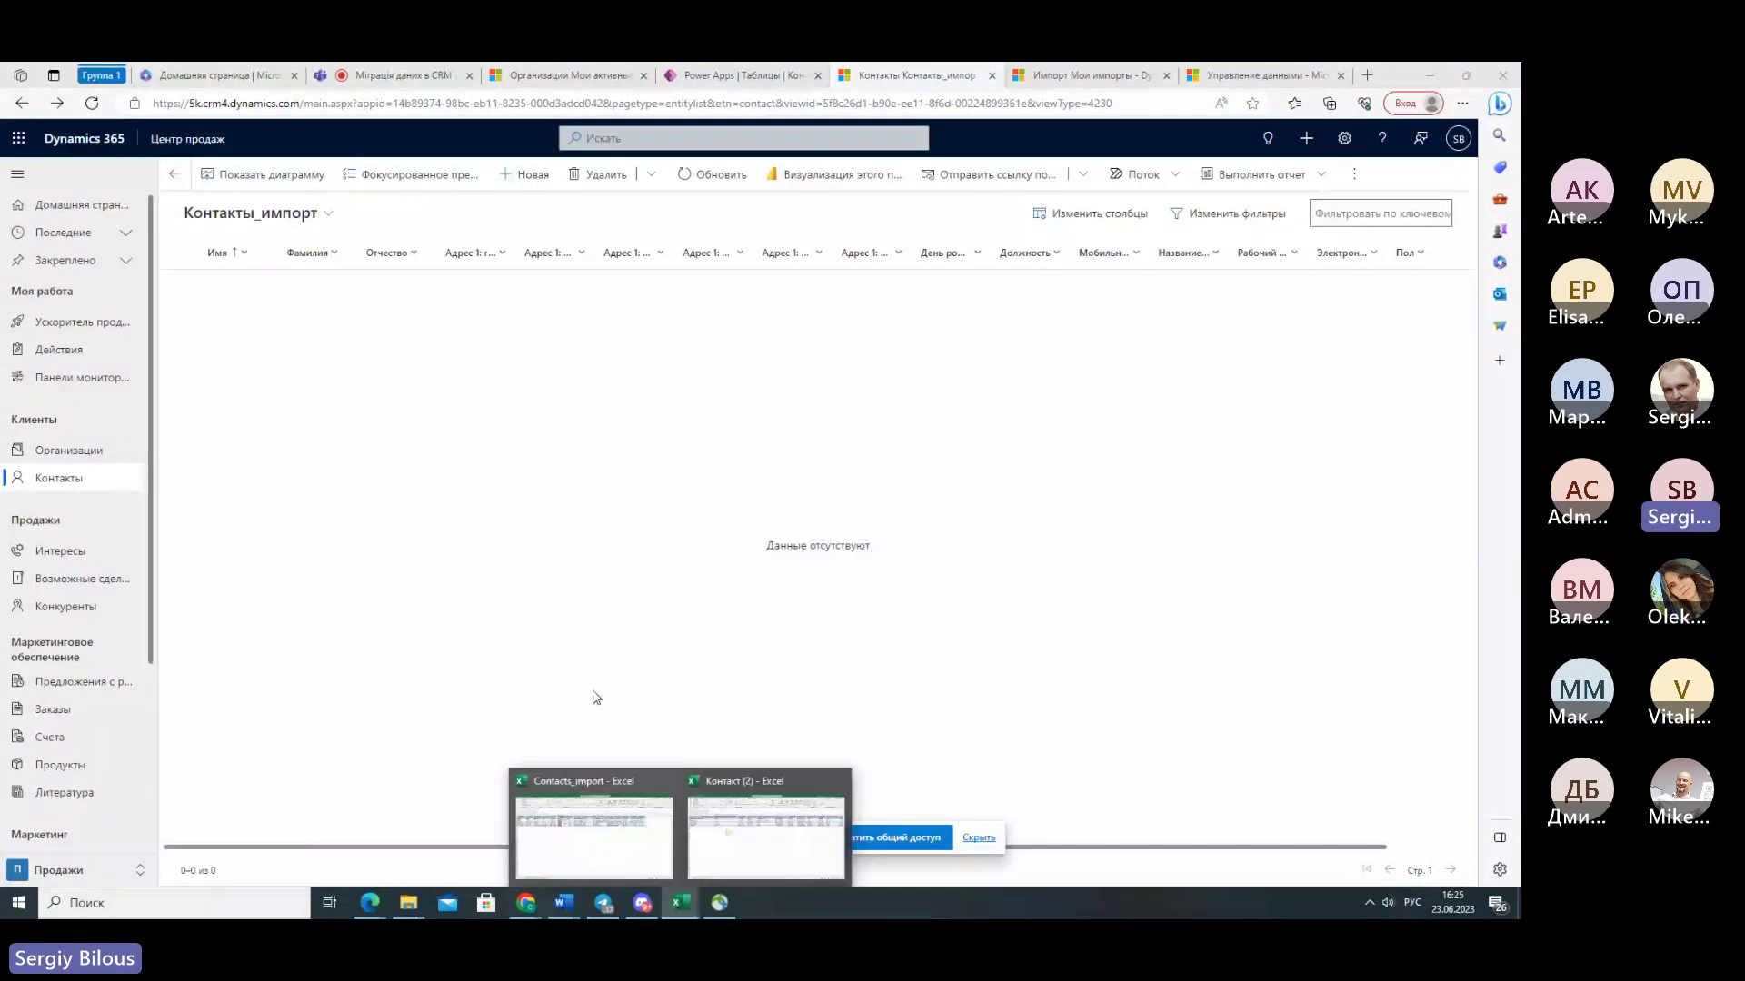
click(765, 832)
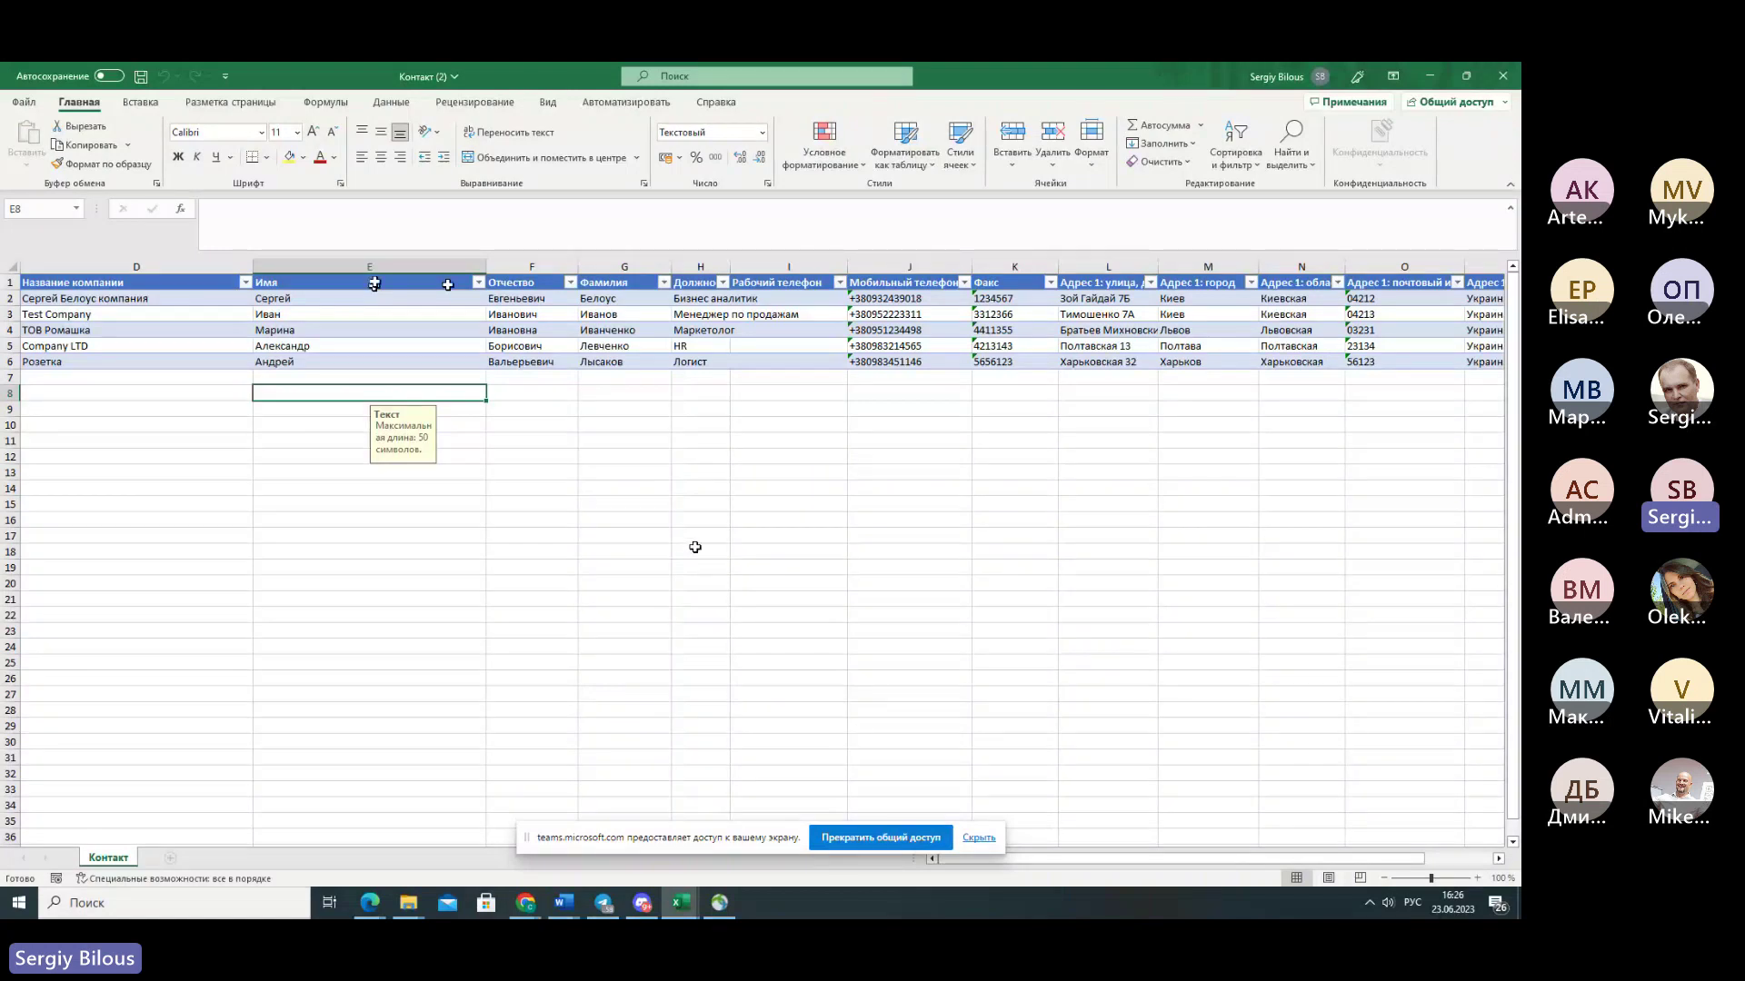
- Check the fields of the new contact form in Dynamics 365 and return to the Контакт (2) workbook in Excel
key(alt+Tab)
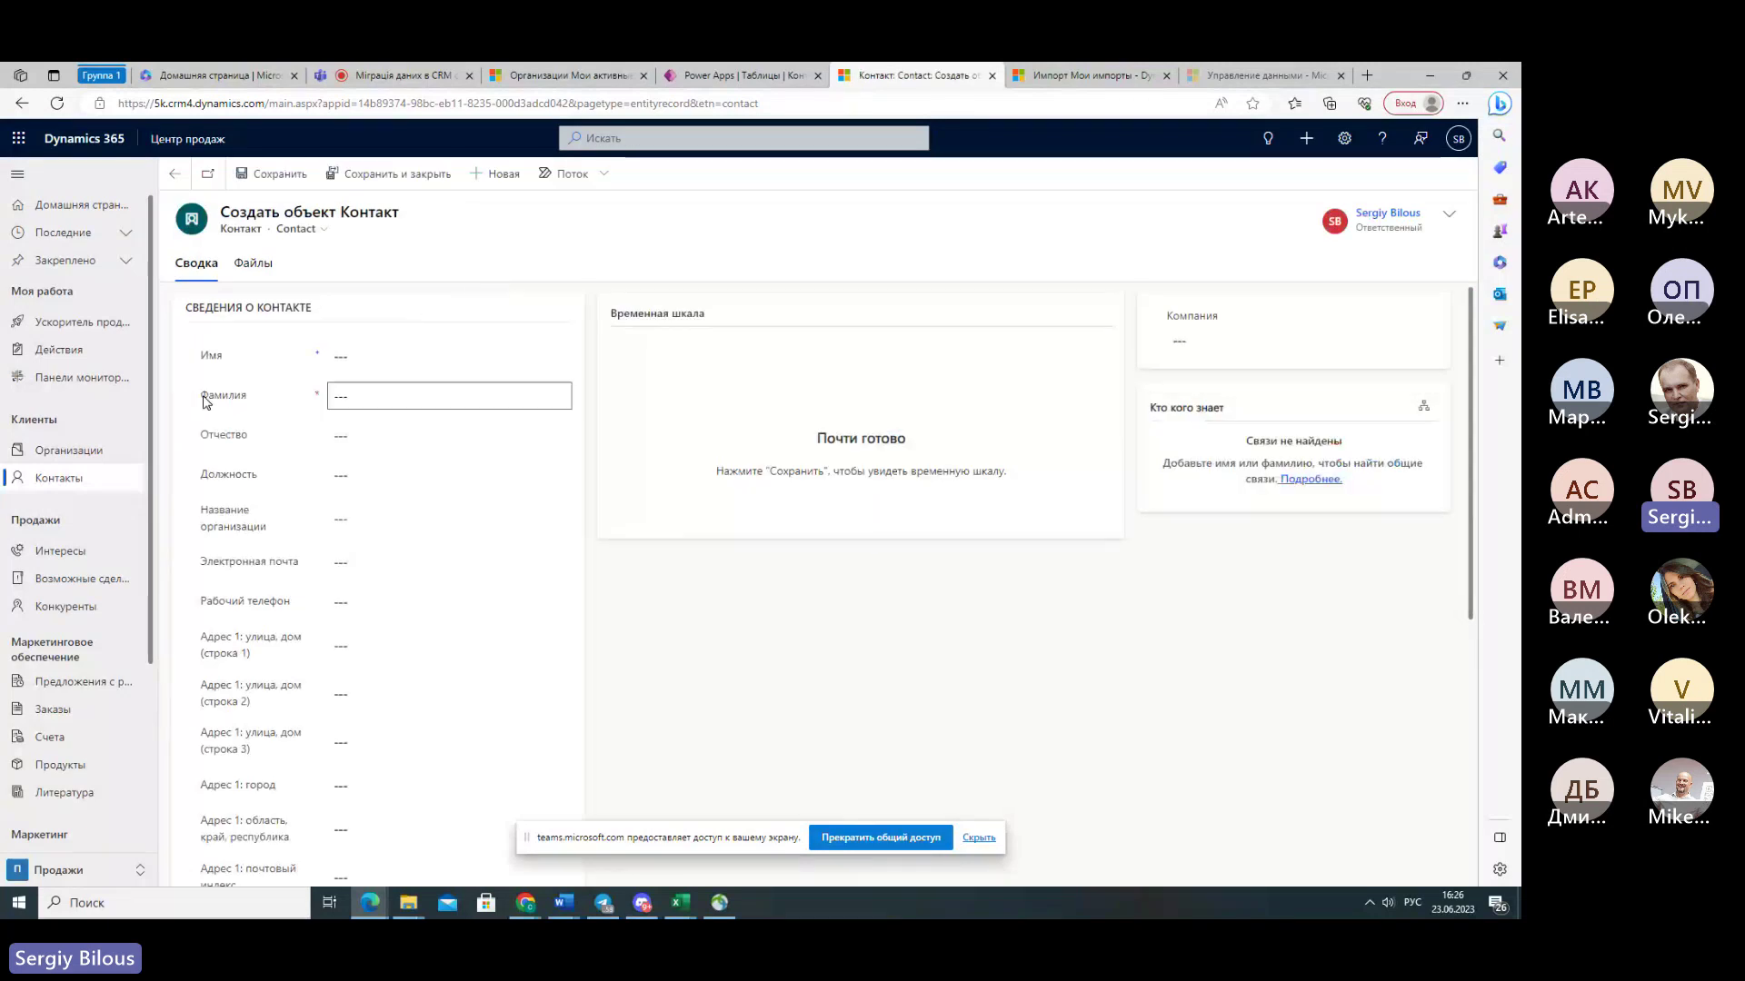
click(173, 174)
mouse_move(696, 879)
click(803, 820)
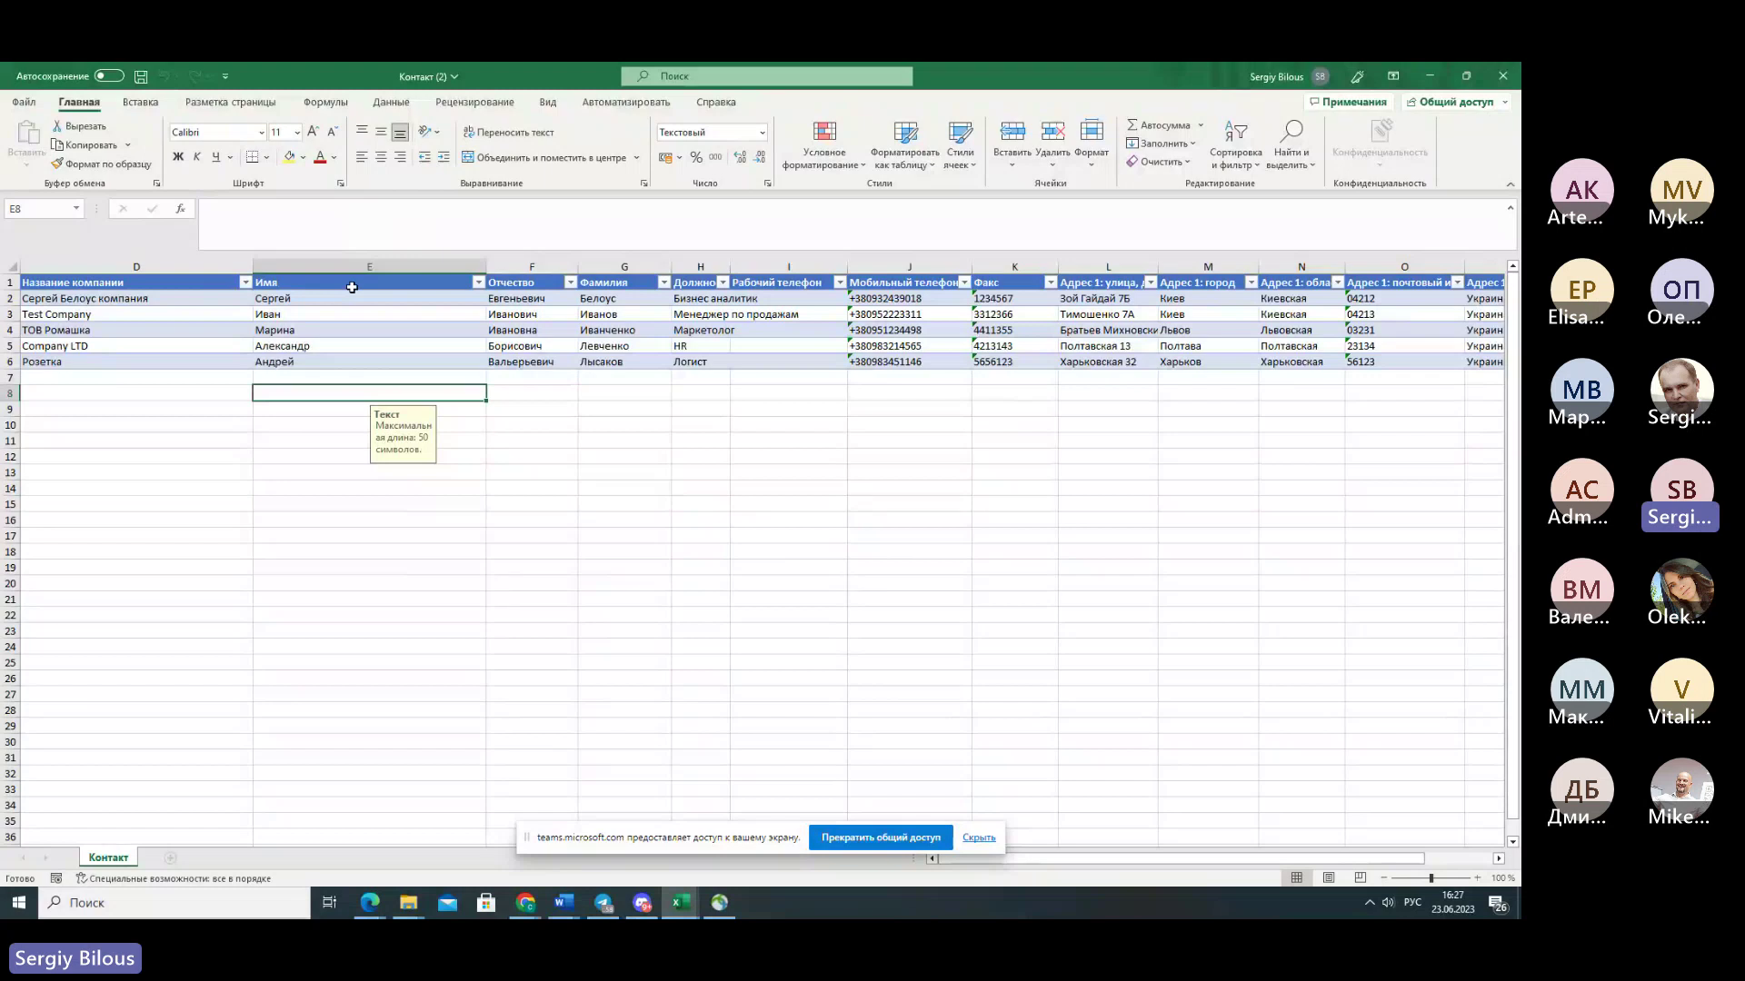
- Examine the first name, surname, fax, company name and birthday columns of the contact table and their input hints
click(293, 299)
click(300, 284)
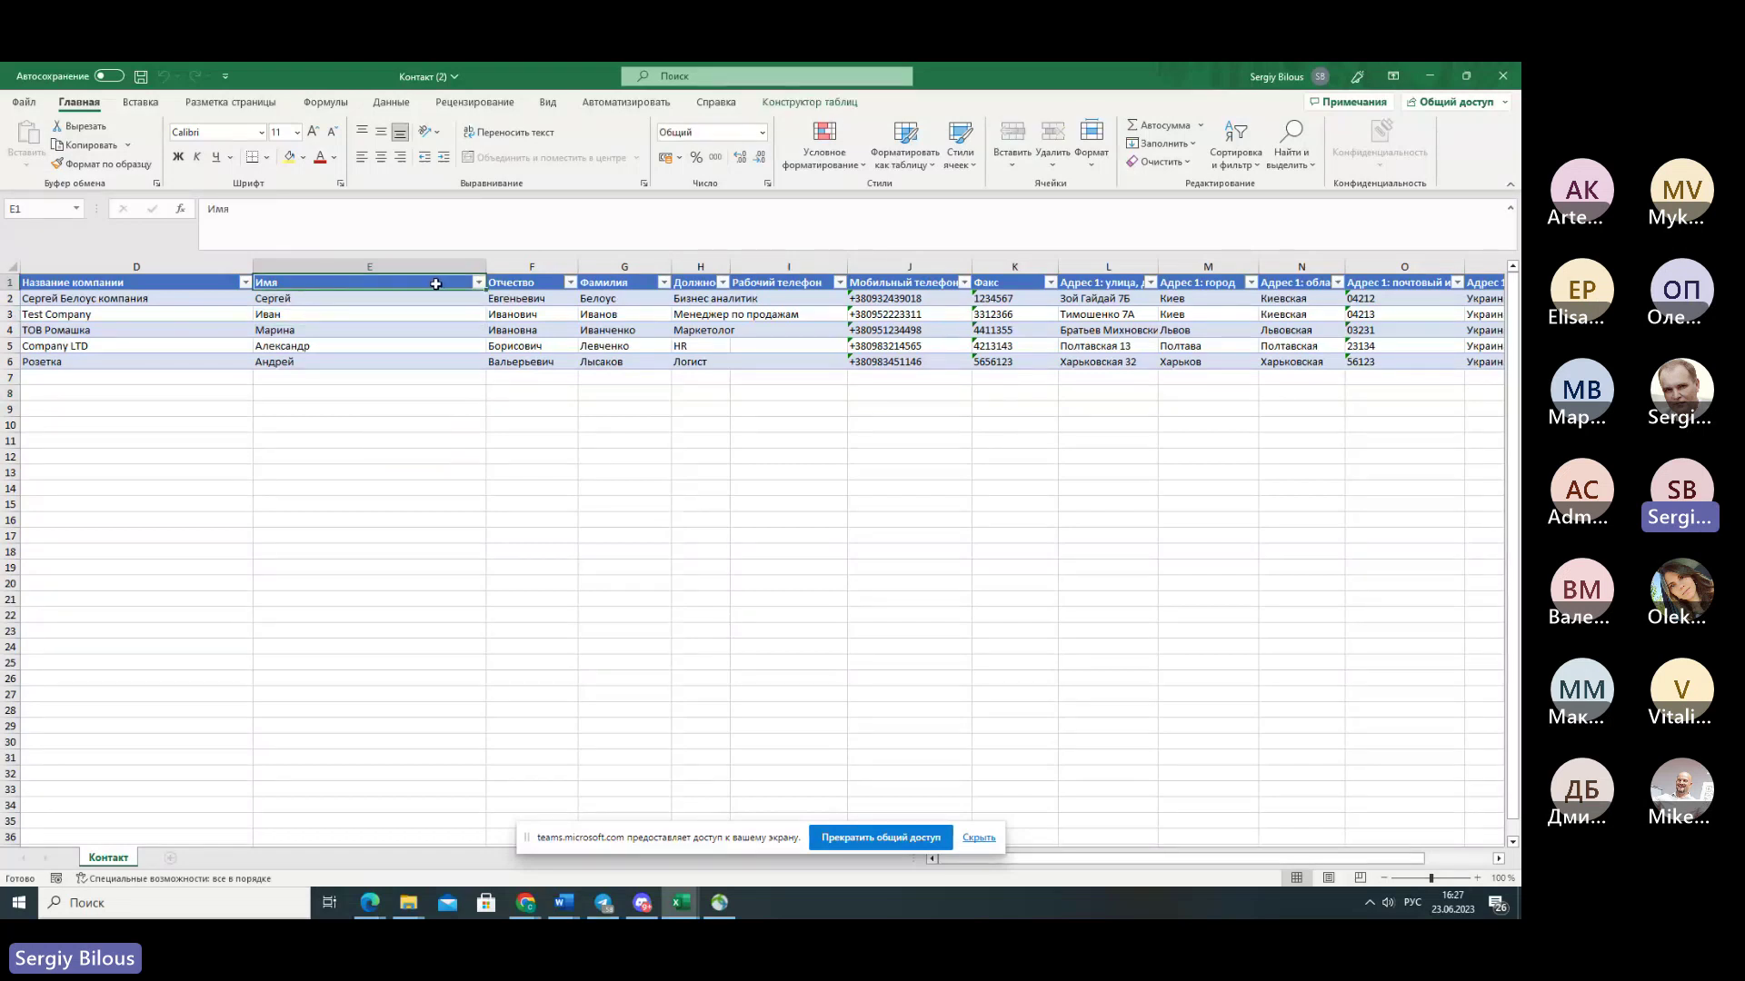
click(601, 283)
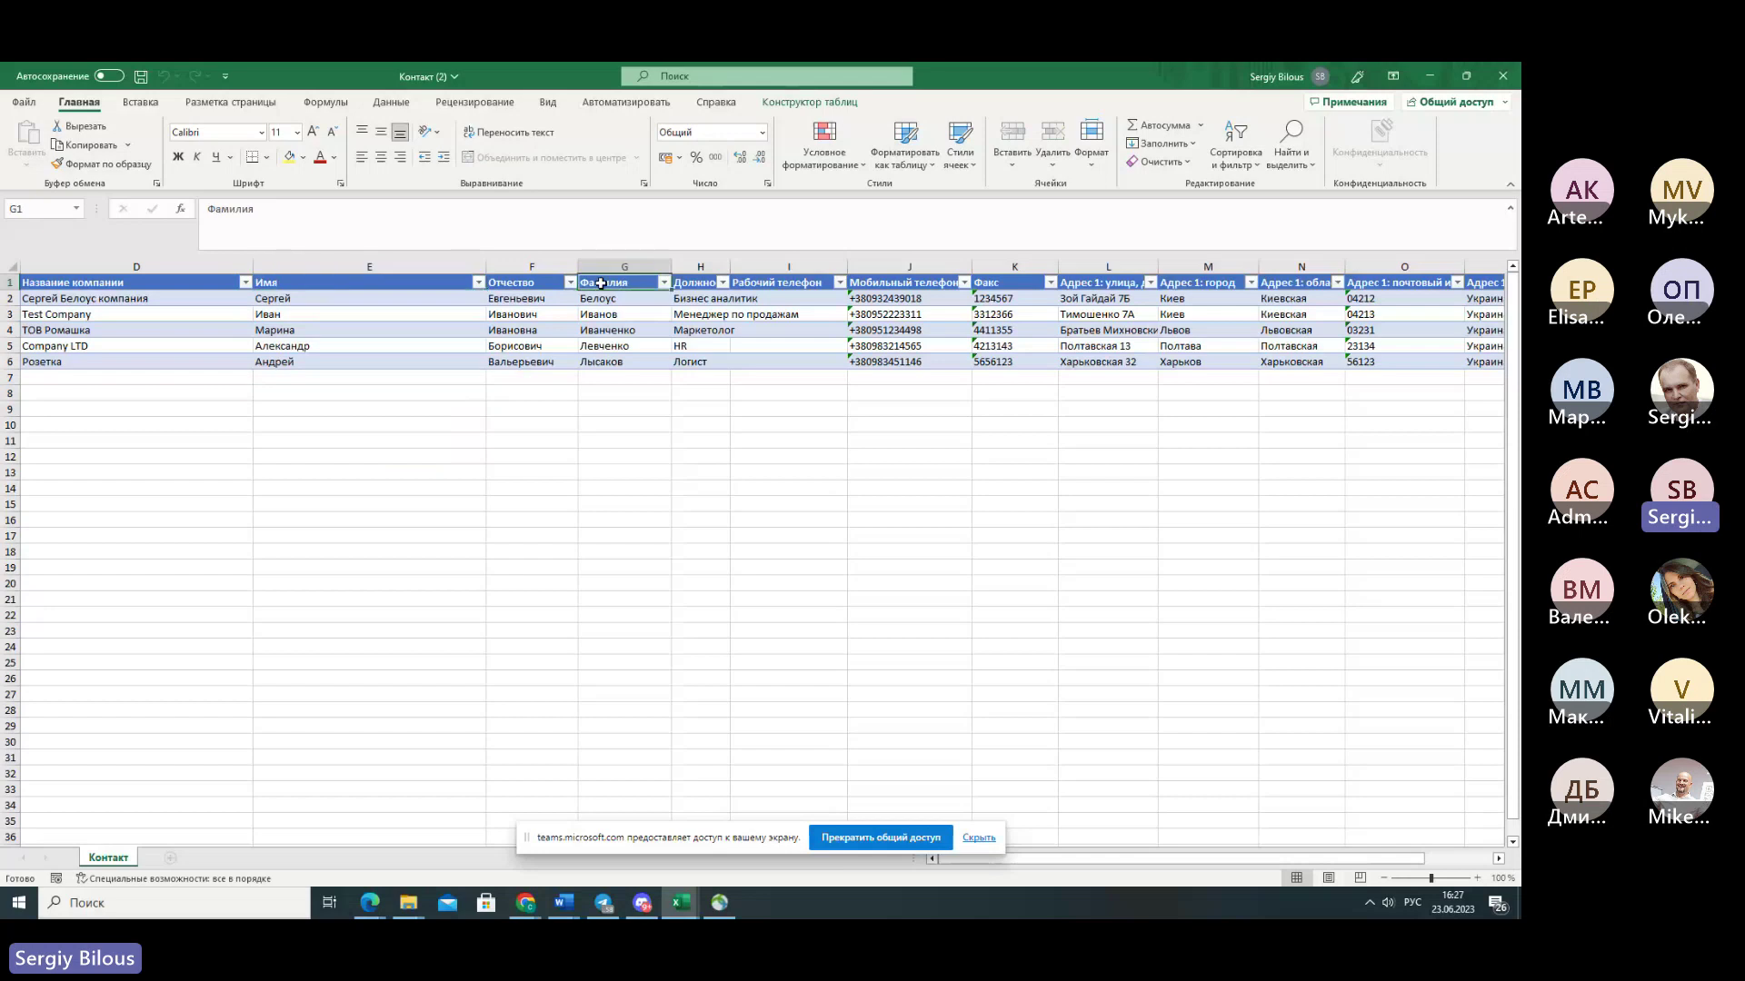
click(992, 298)
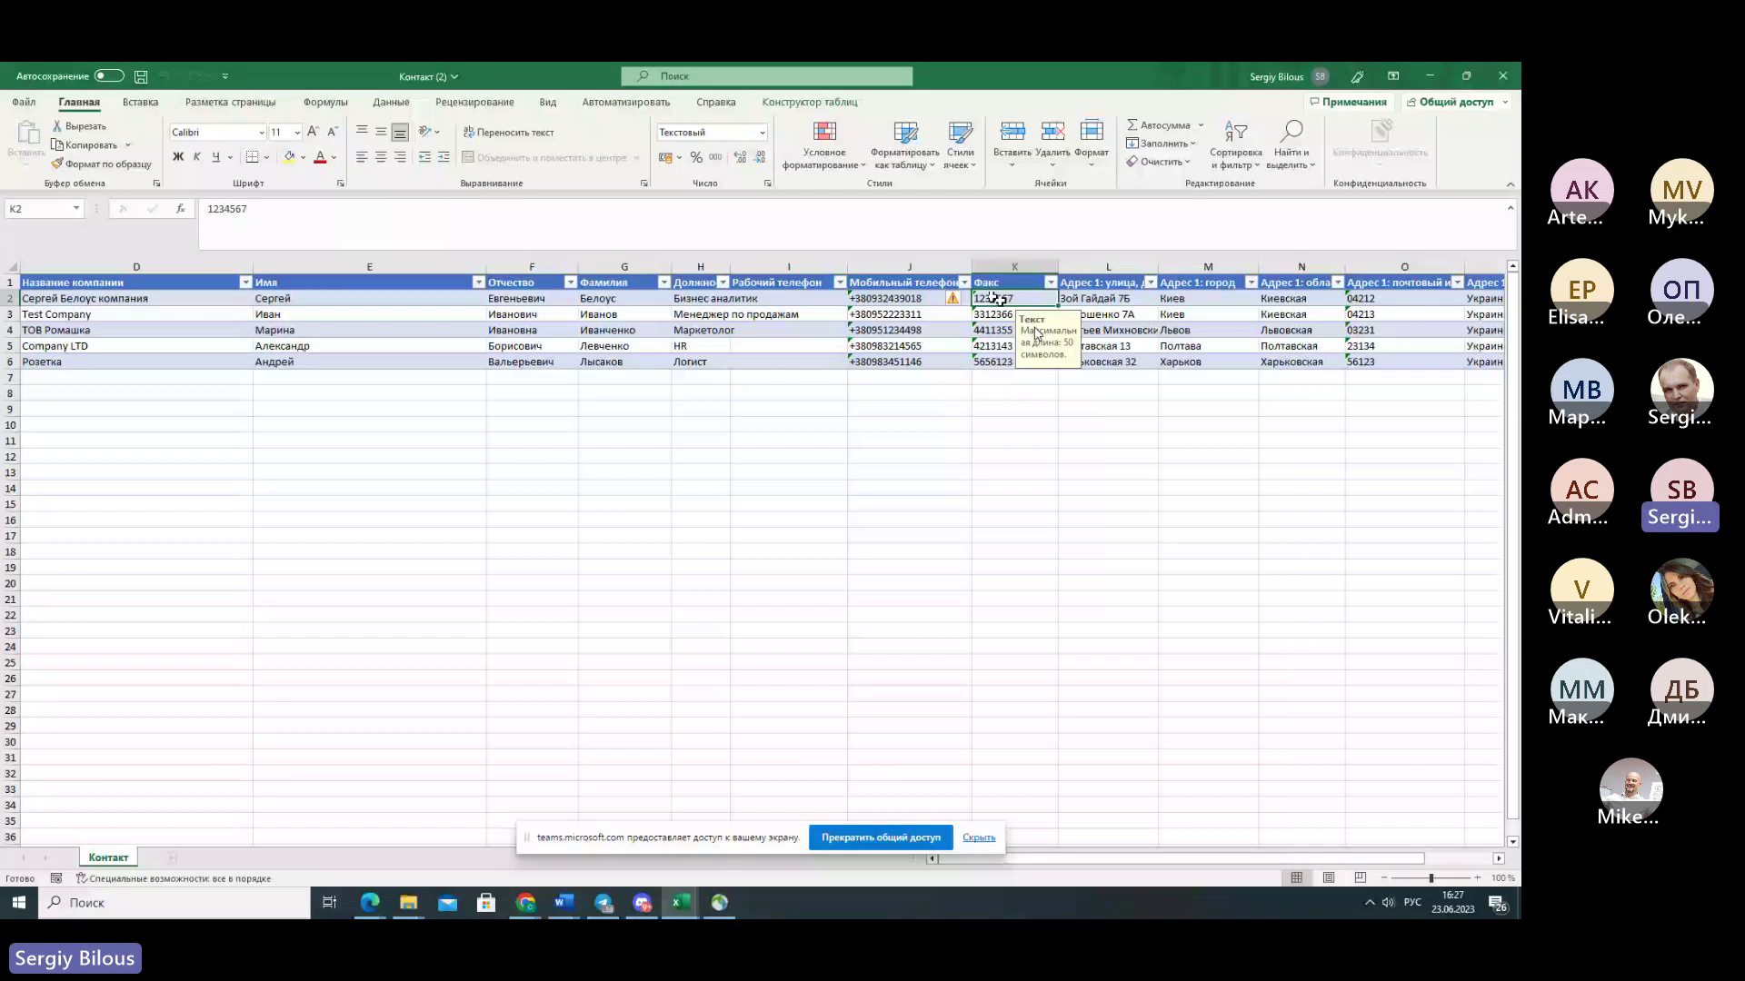
click(176, 303)
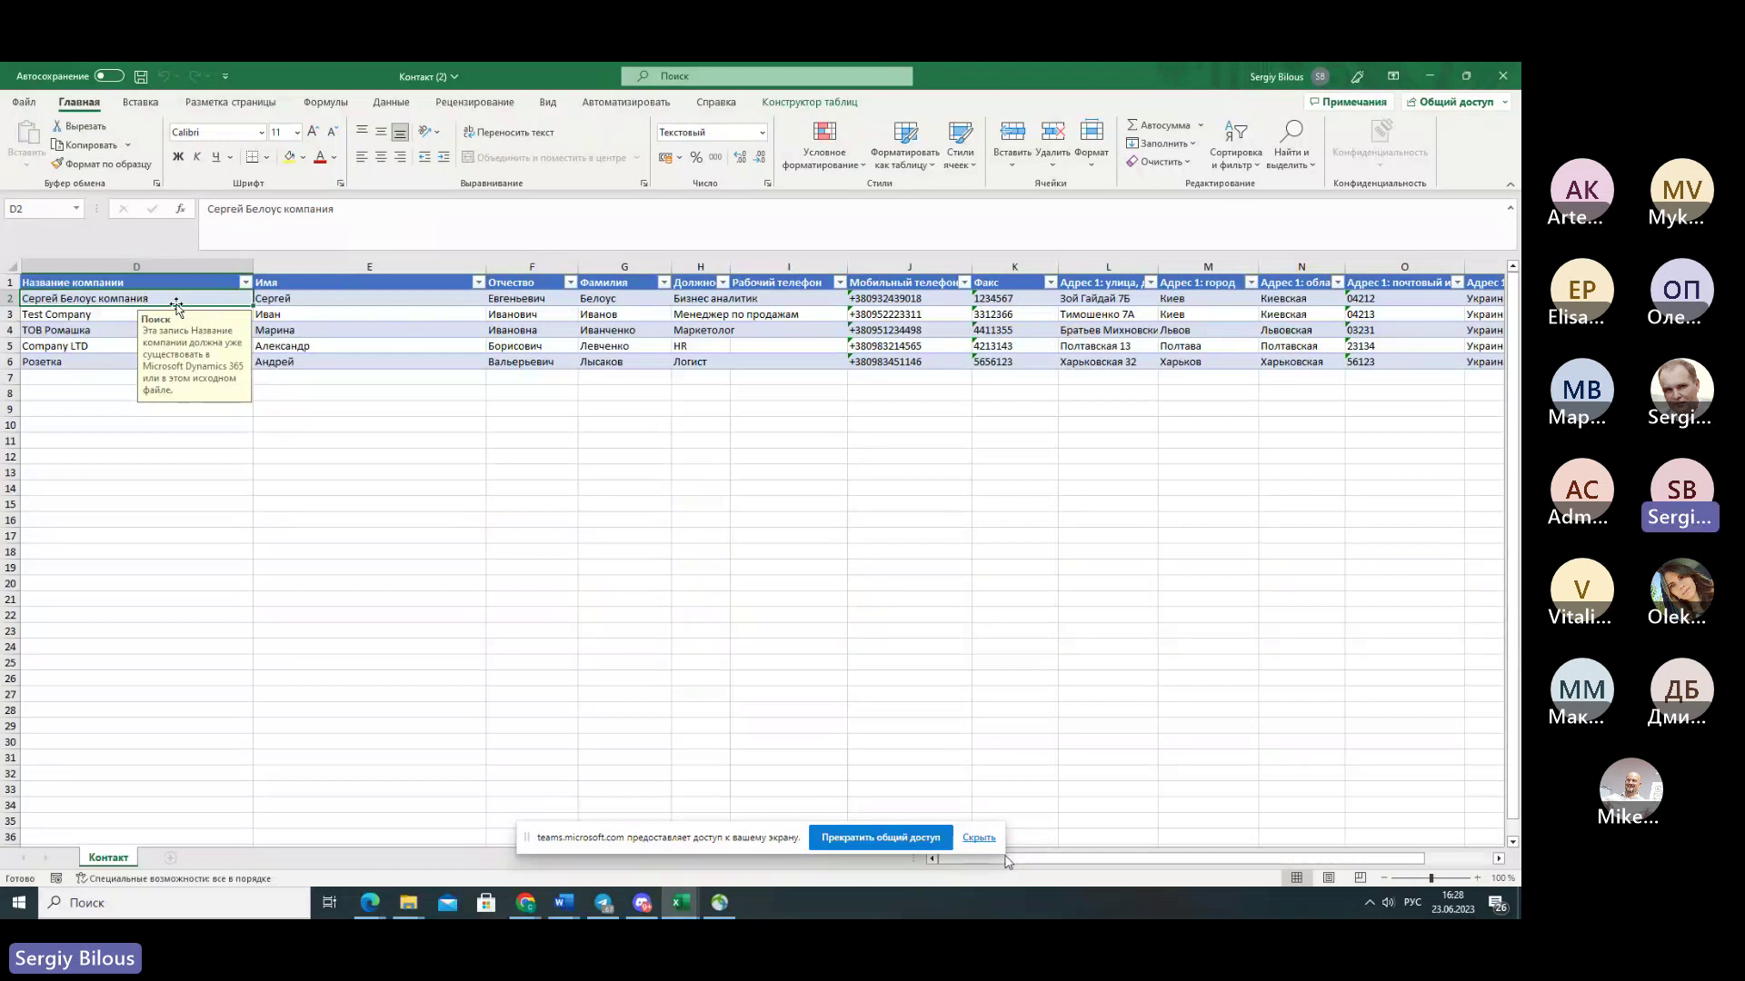
drag(1137, 860, 1378, 541)
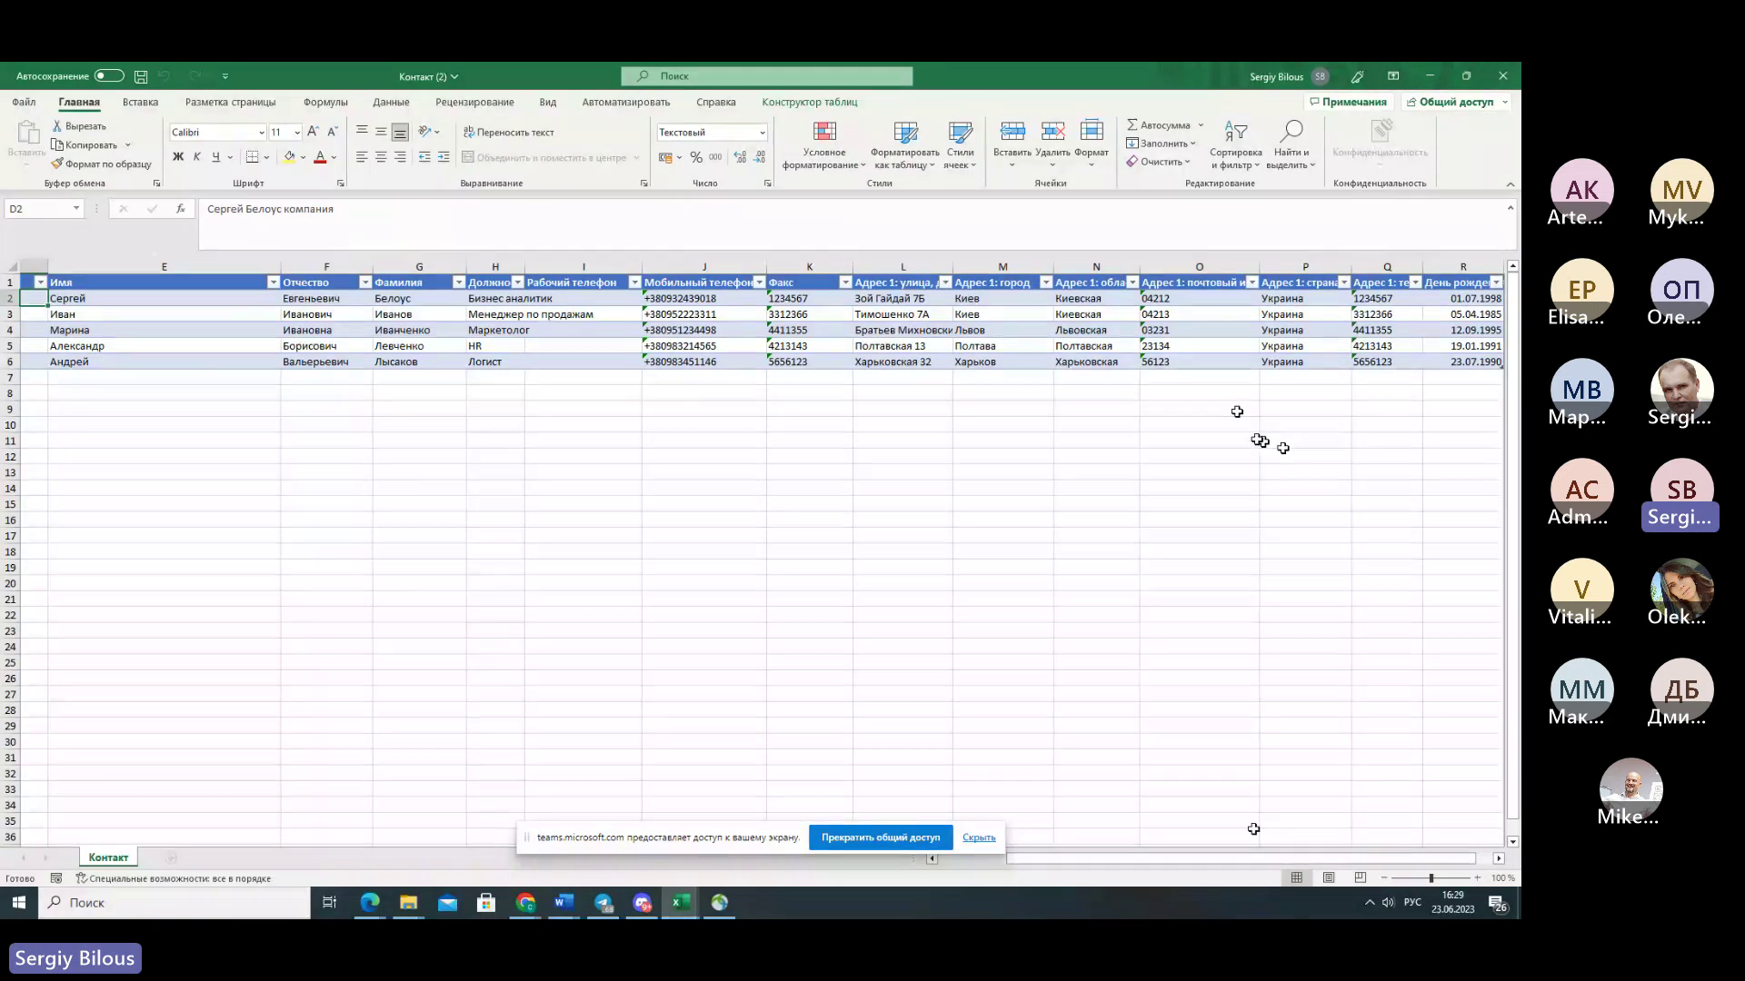
click(1448, 299)
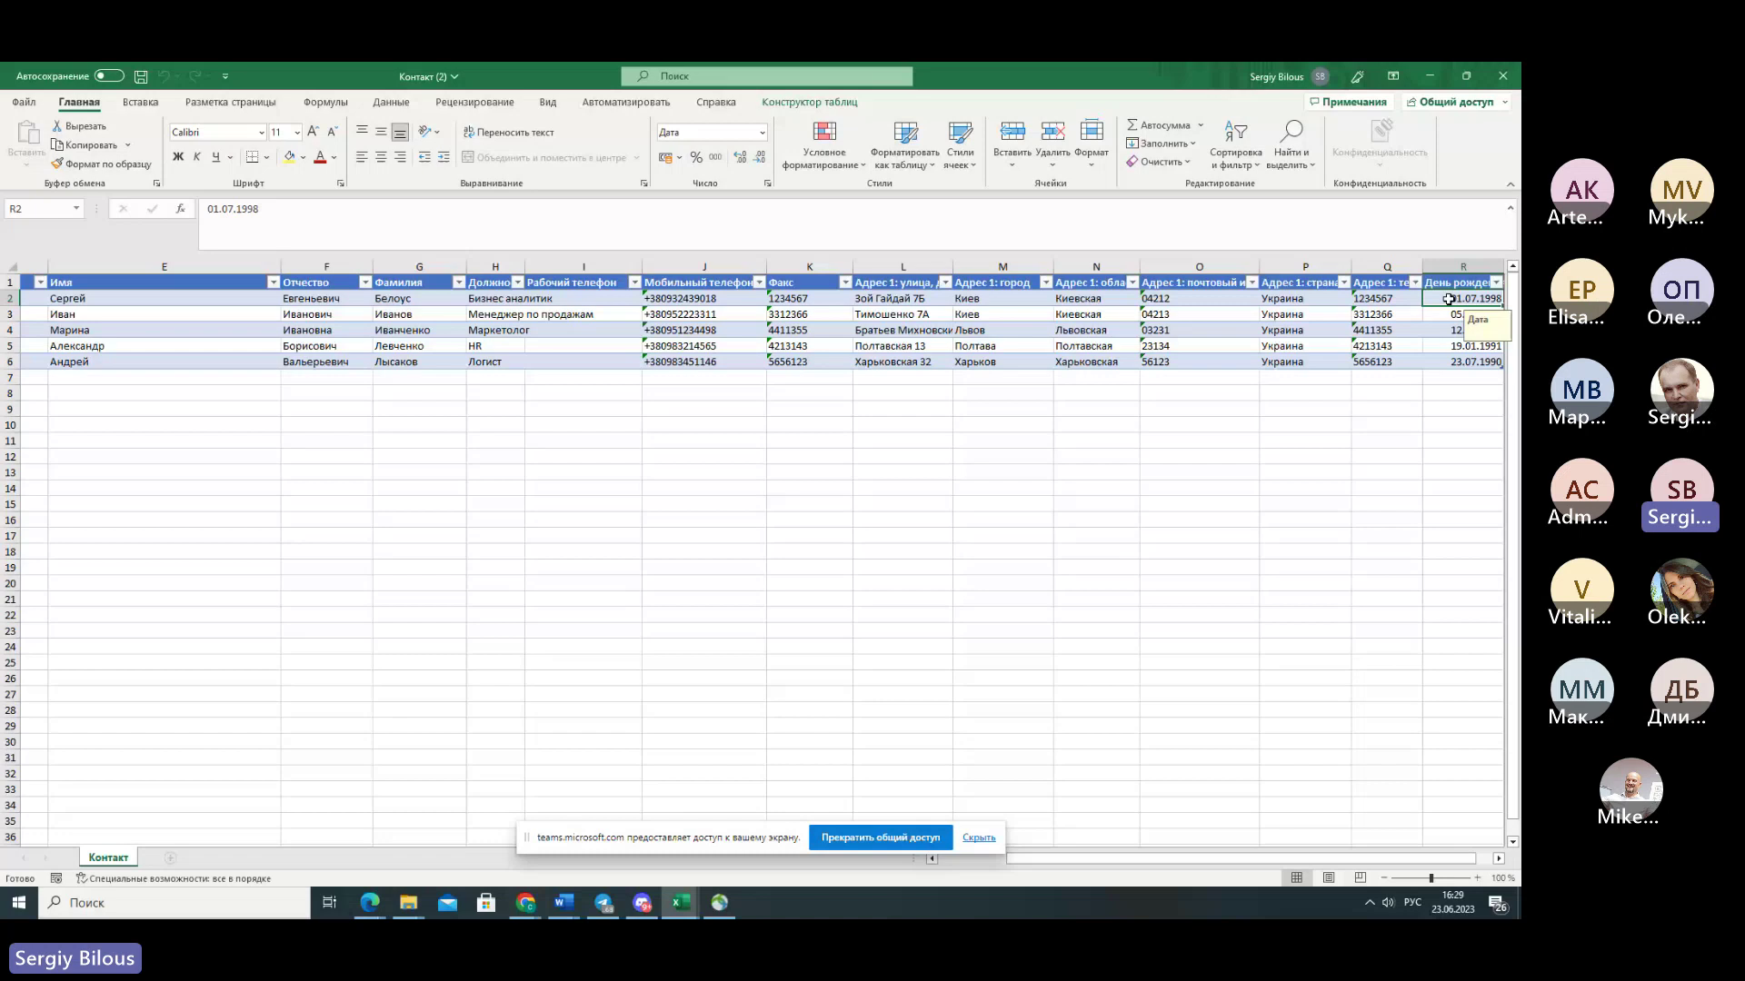
drag(1075, 861, 1006, 863)
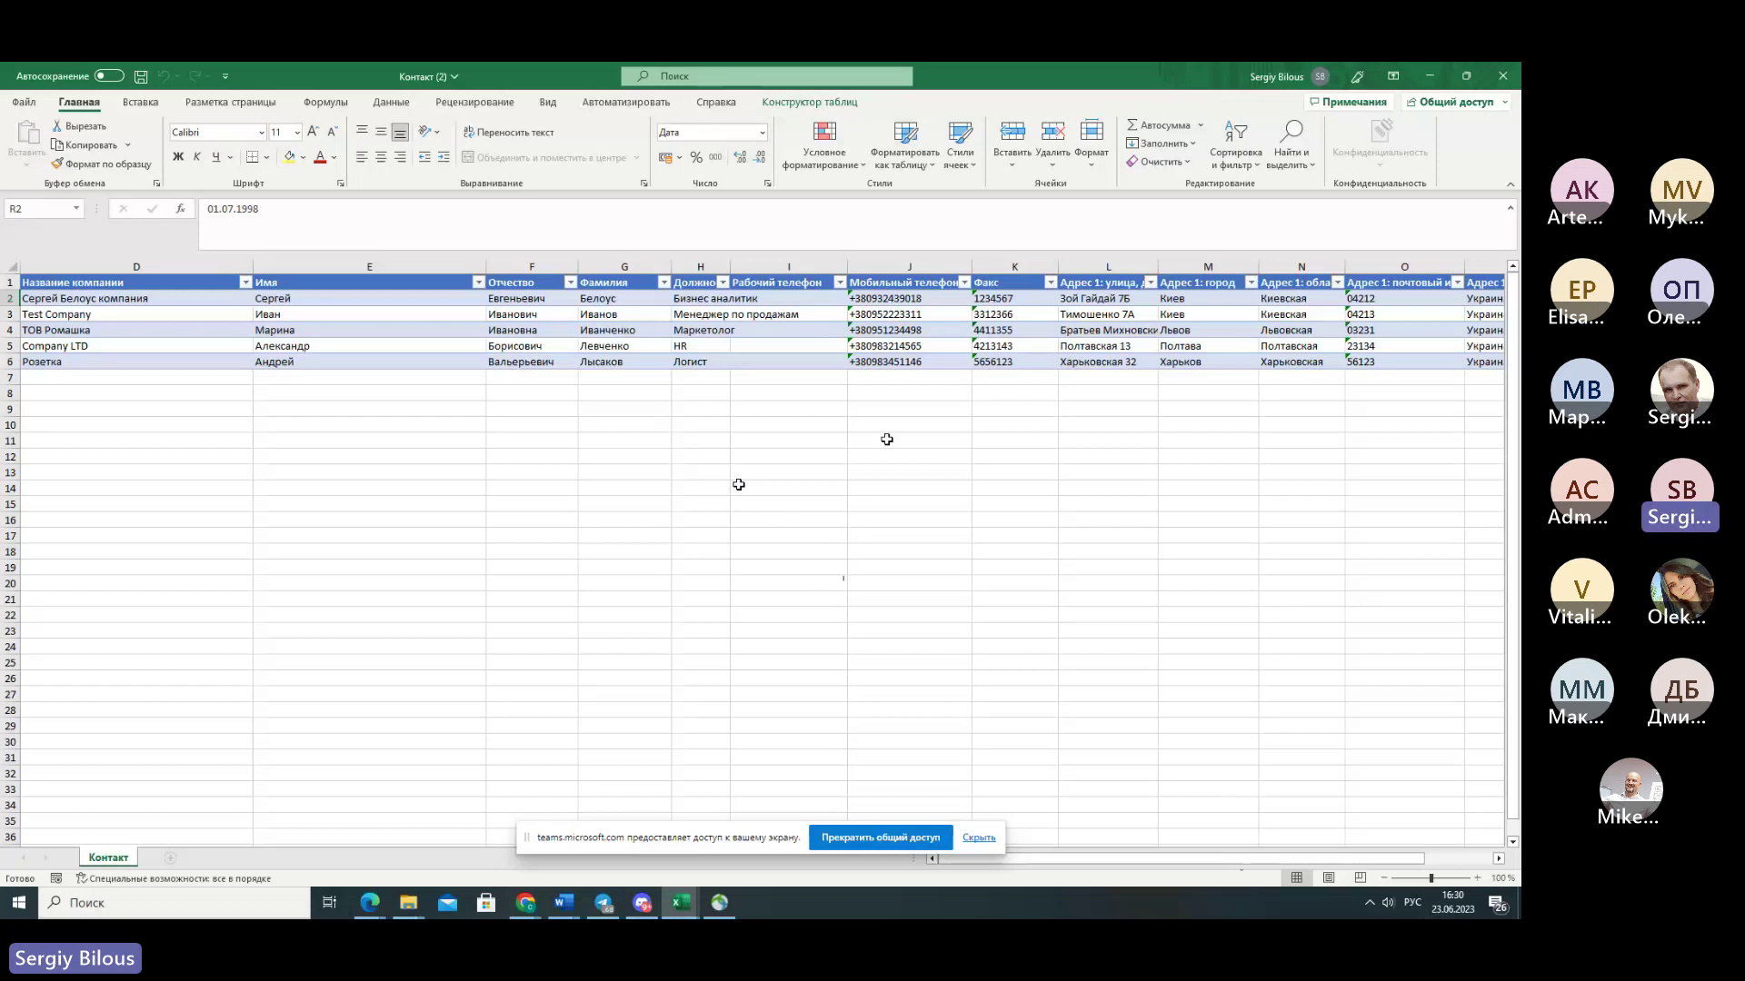
click(917, 281)
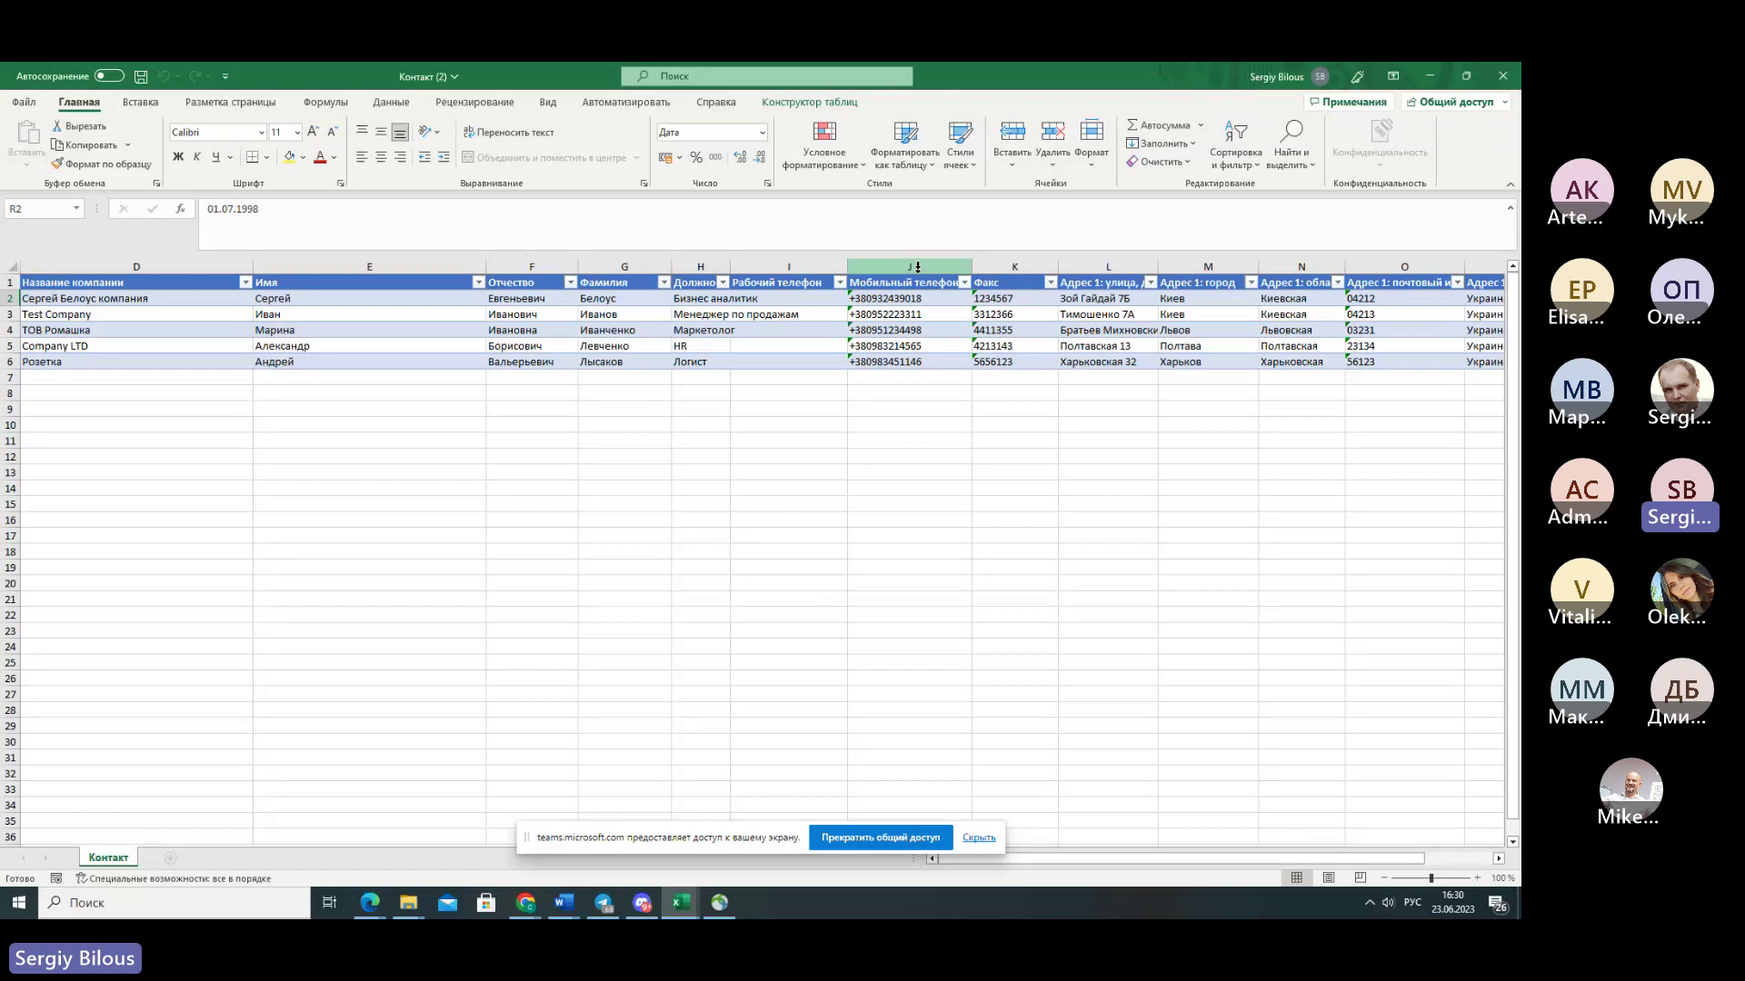
right_click(917, 267)
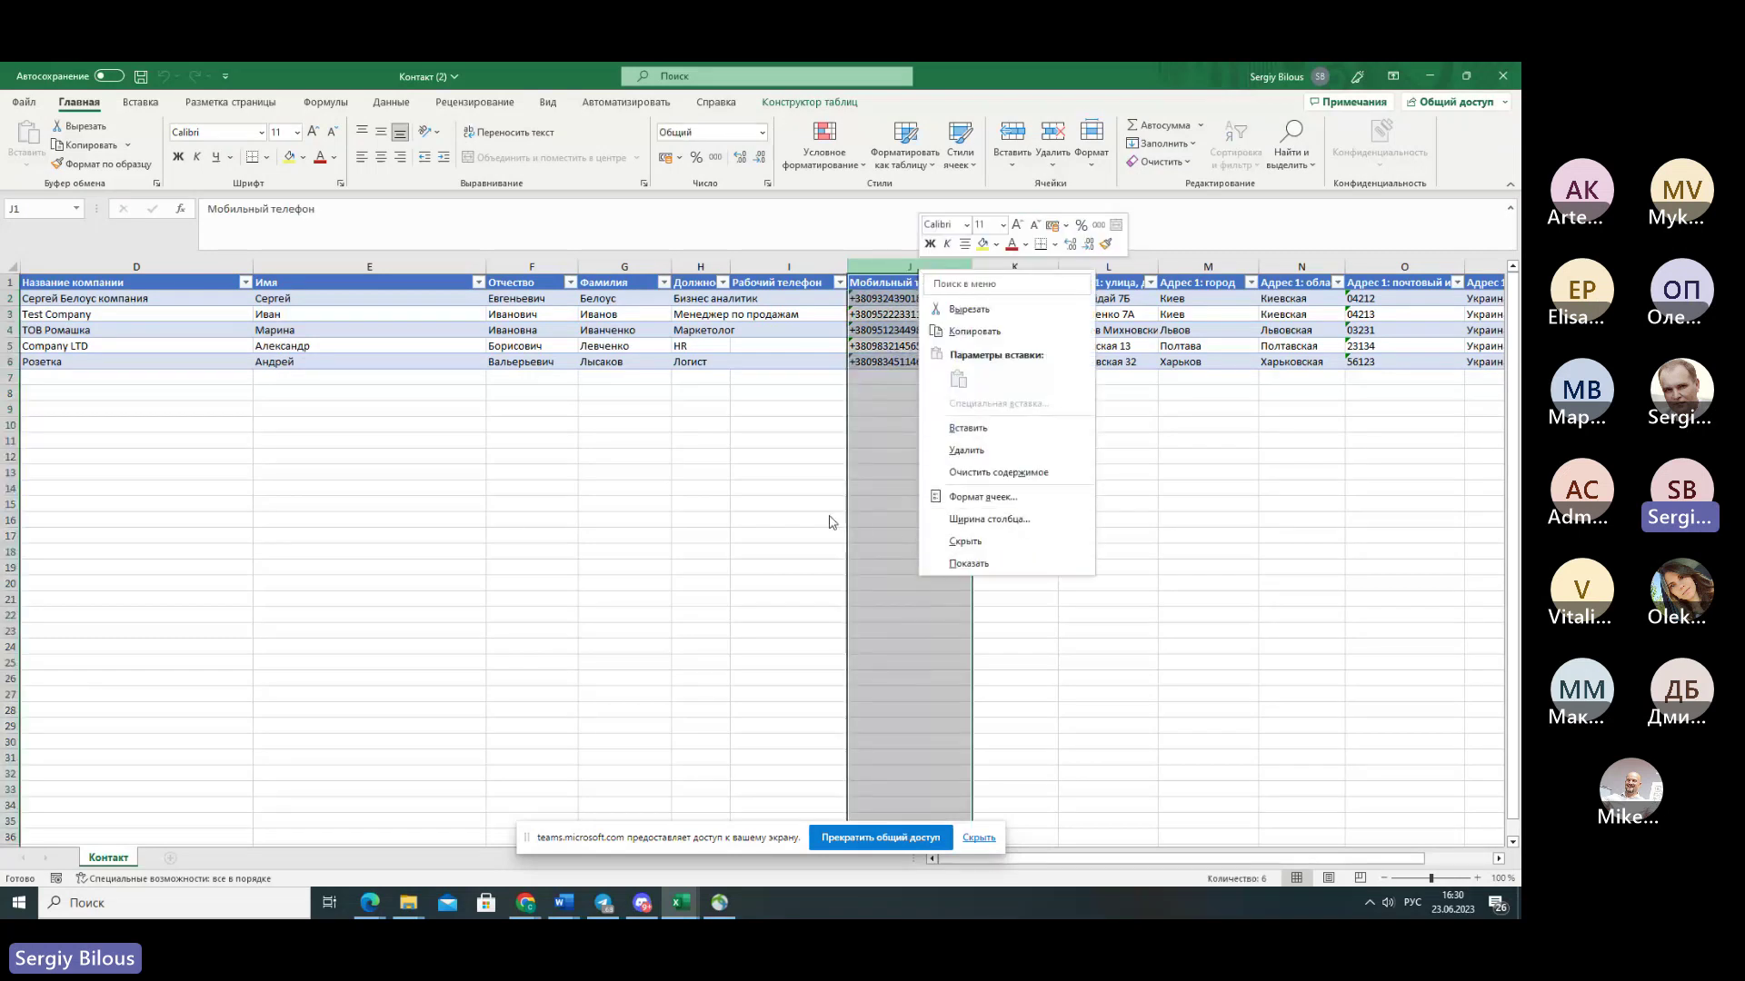
key(Escape)
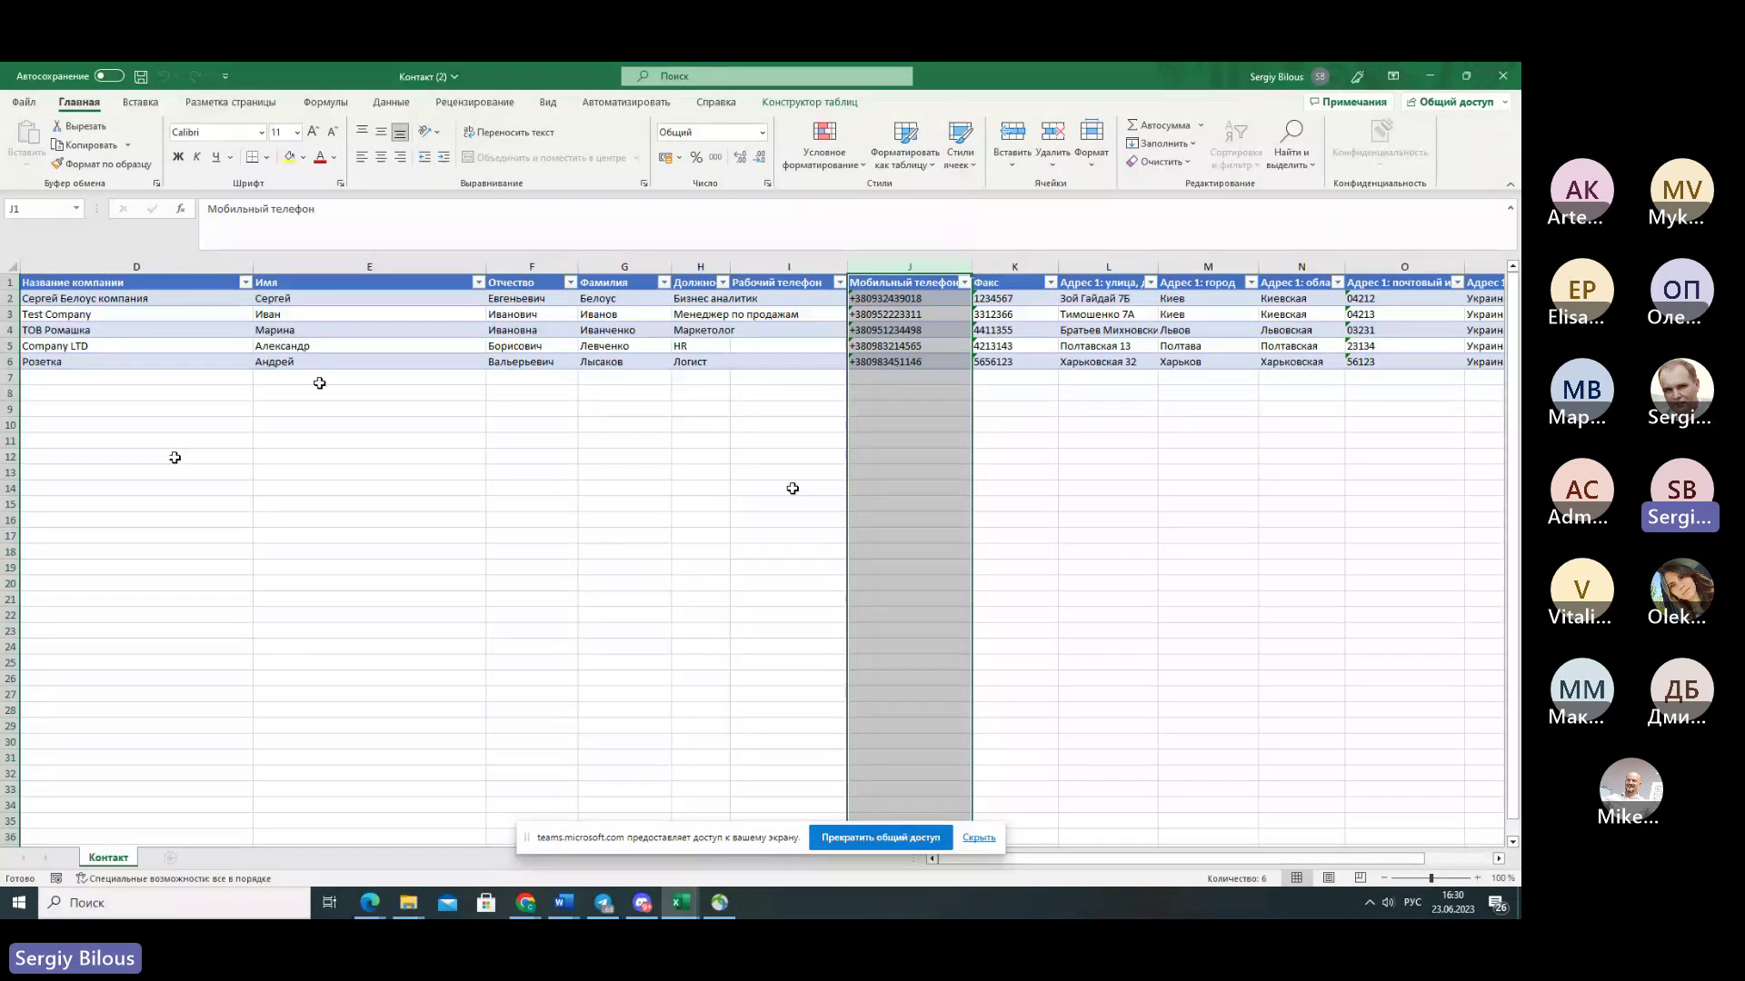
- Examine the contact table from the company name column through the address columns to the birthday column
click(197, 379)
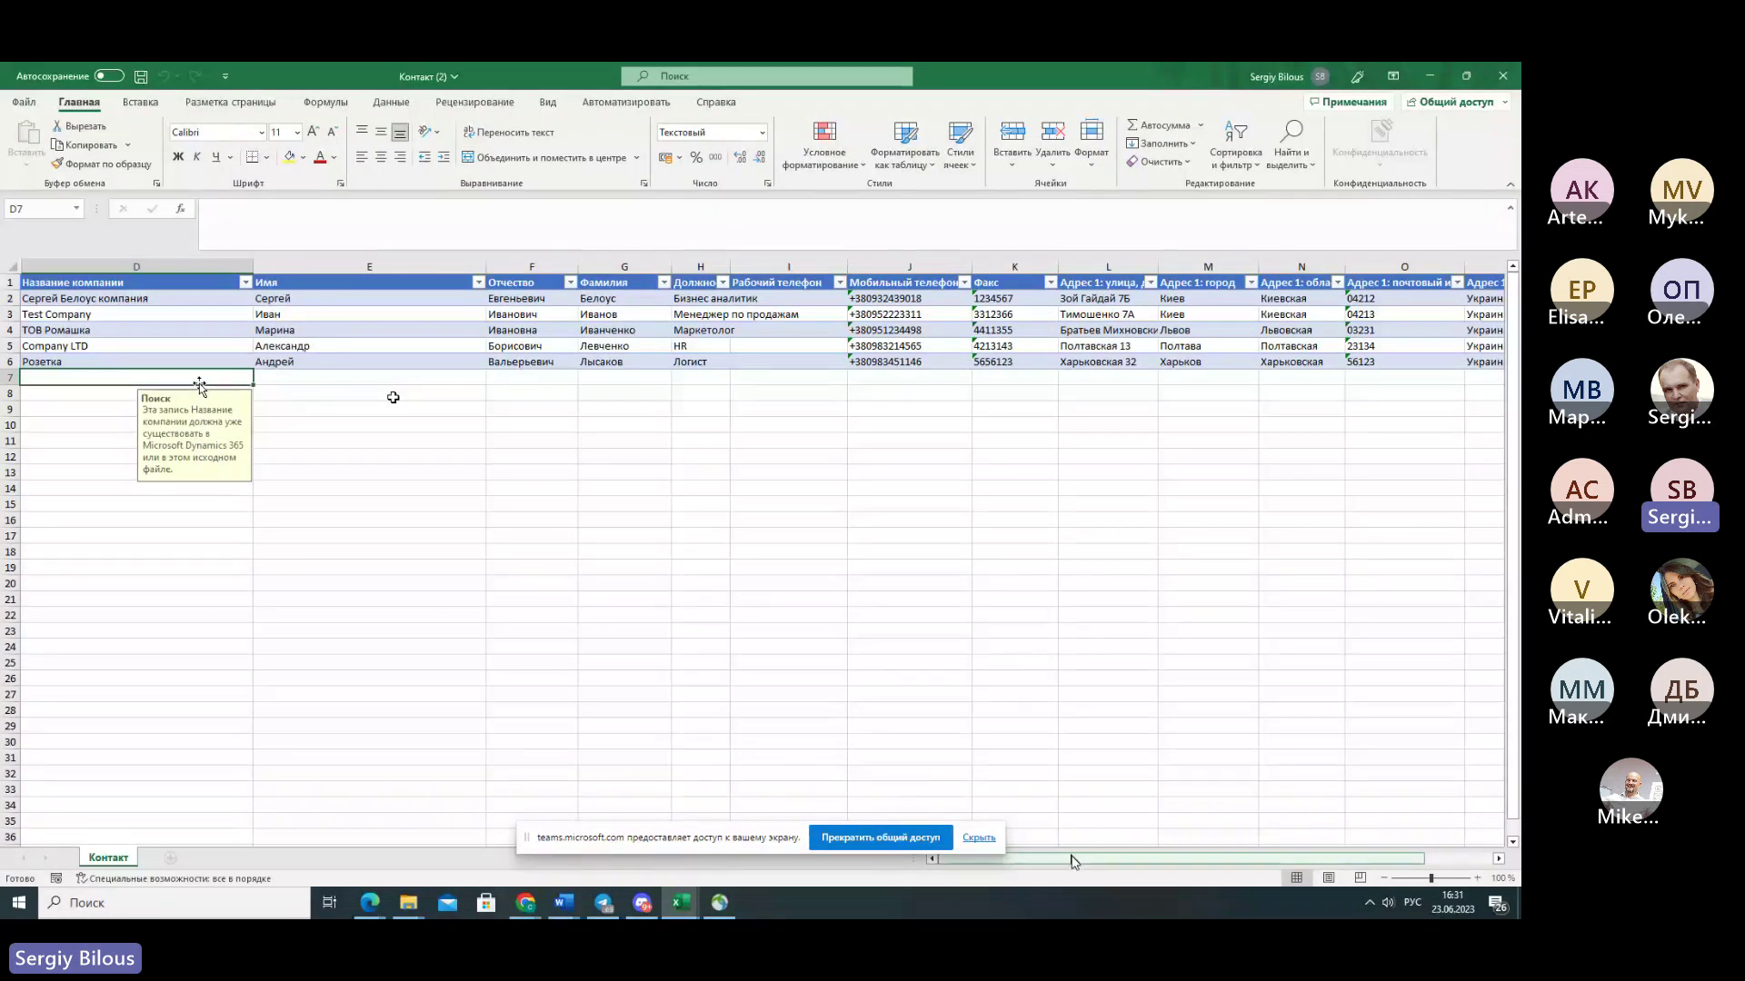
drag(1075, 865, 1142, 860)
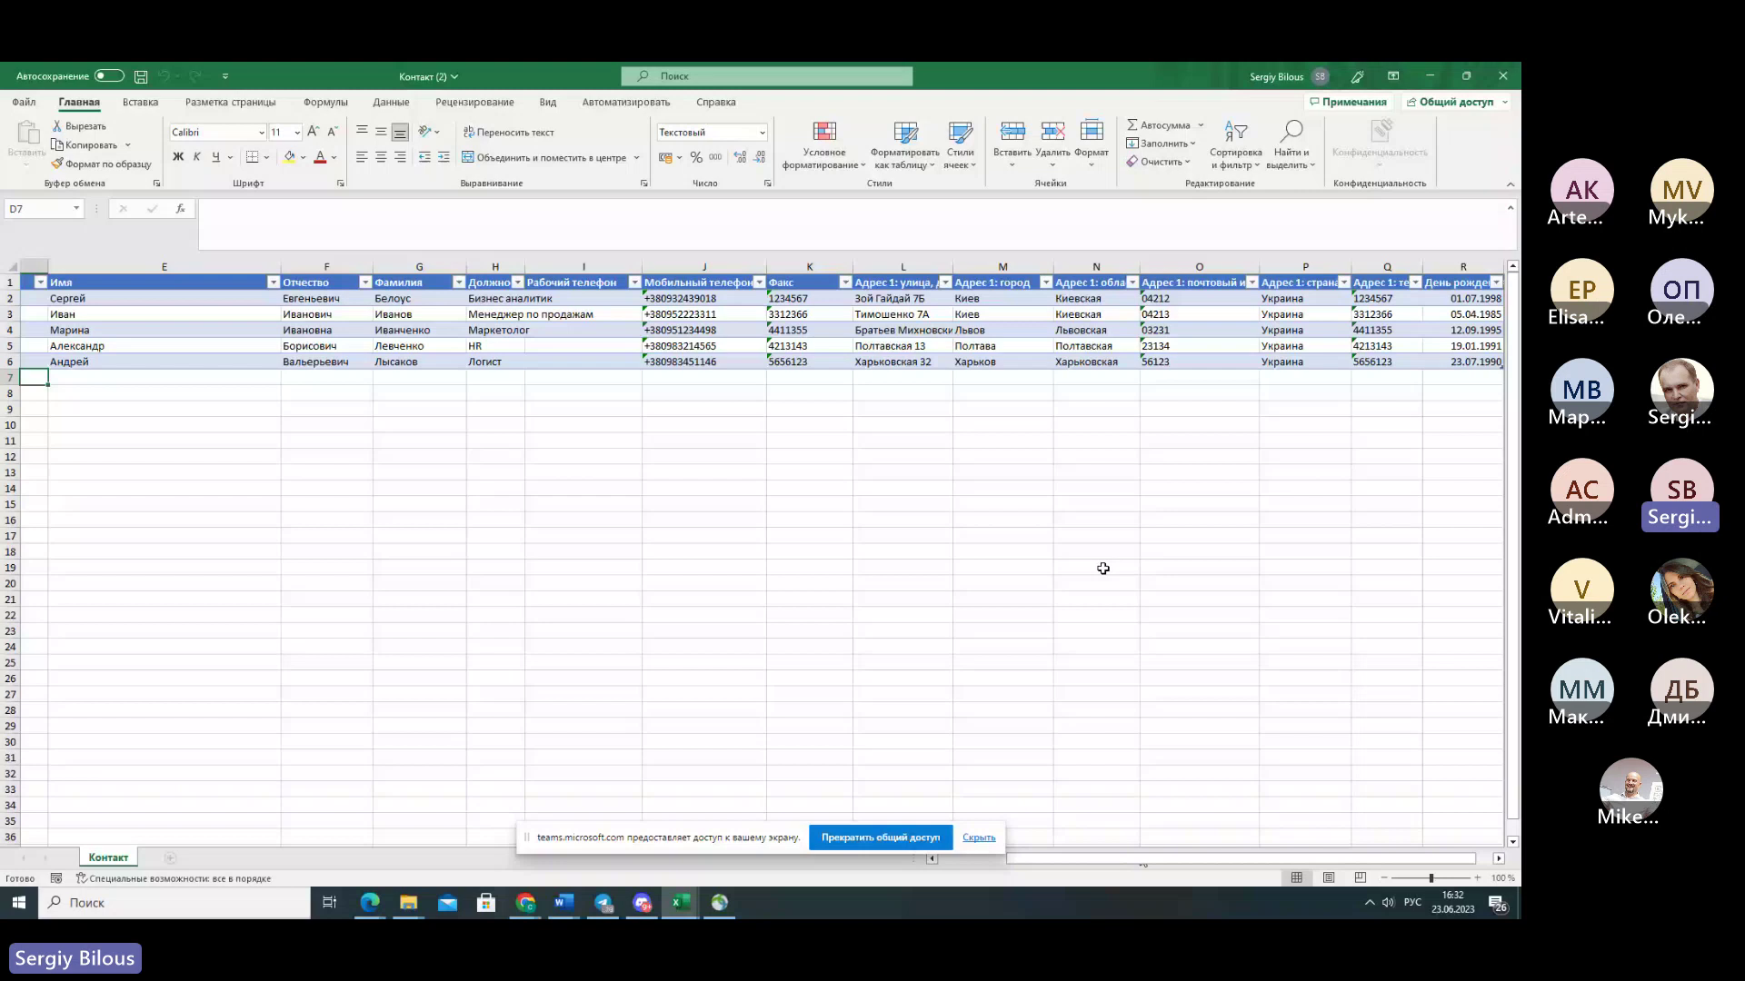
scroll(1291, 698, right, 1)
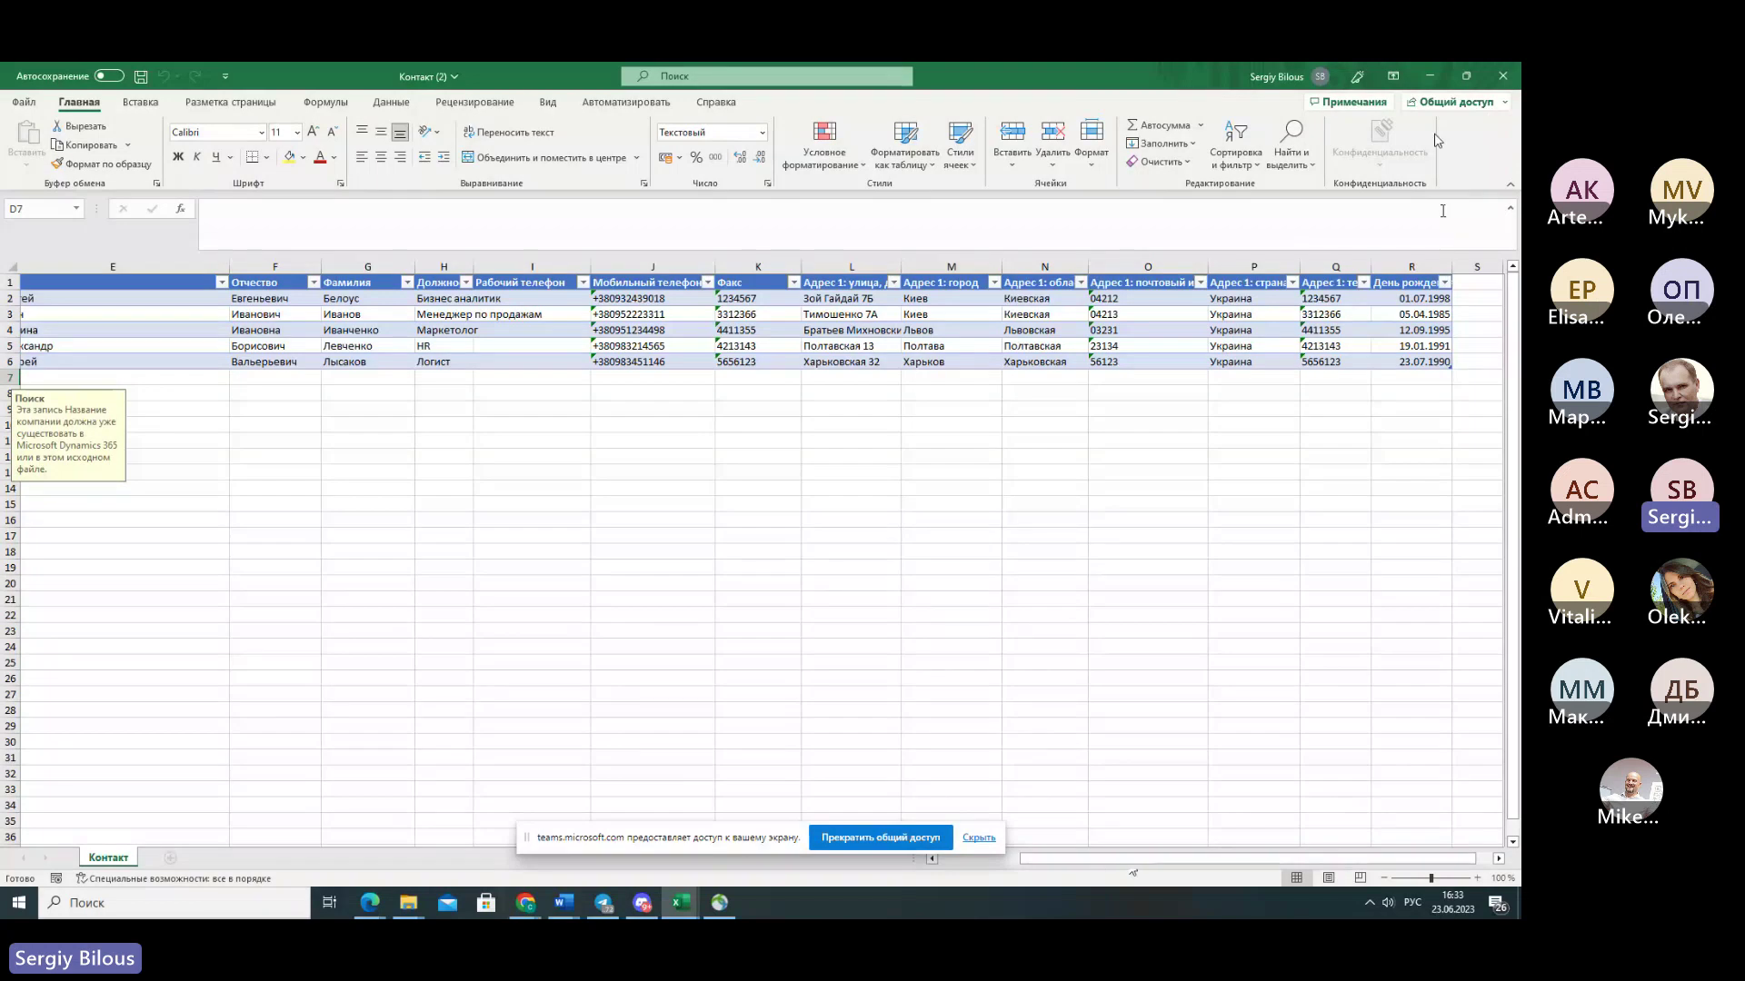
- Switch to Power Apps and start a new column in the Контакт table with the display name "Сторінка у Facebook"
click(1429, 77)
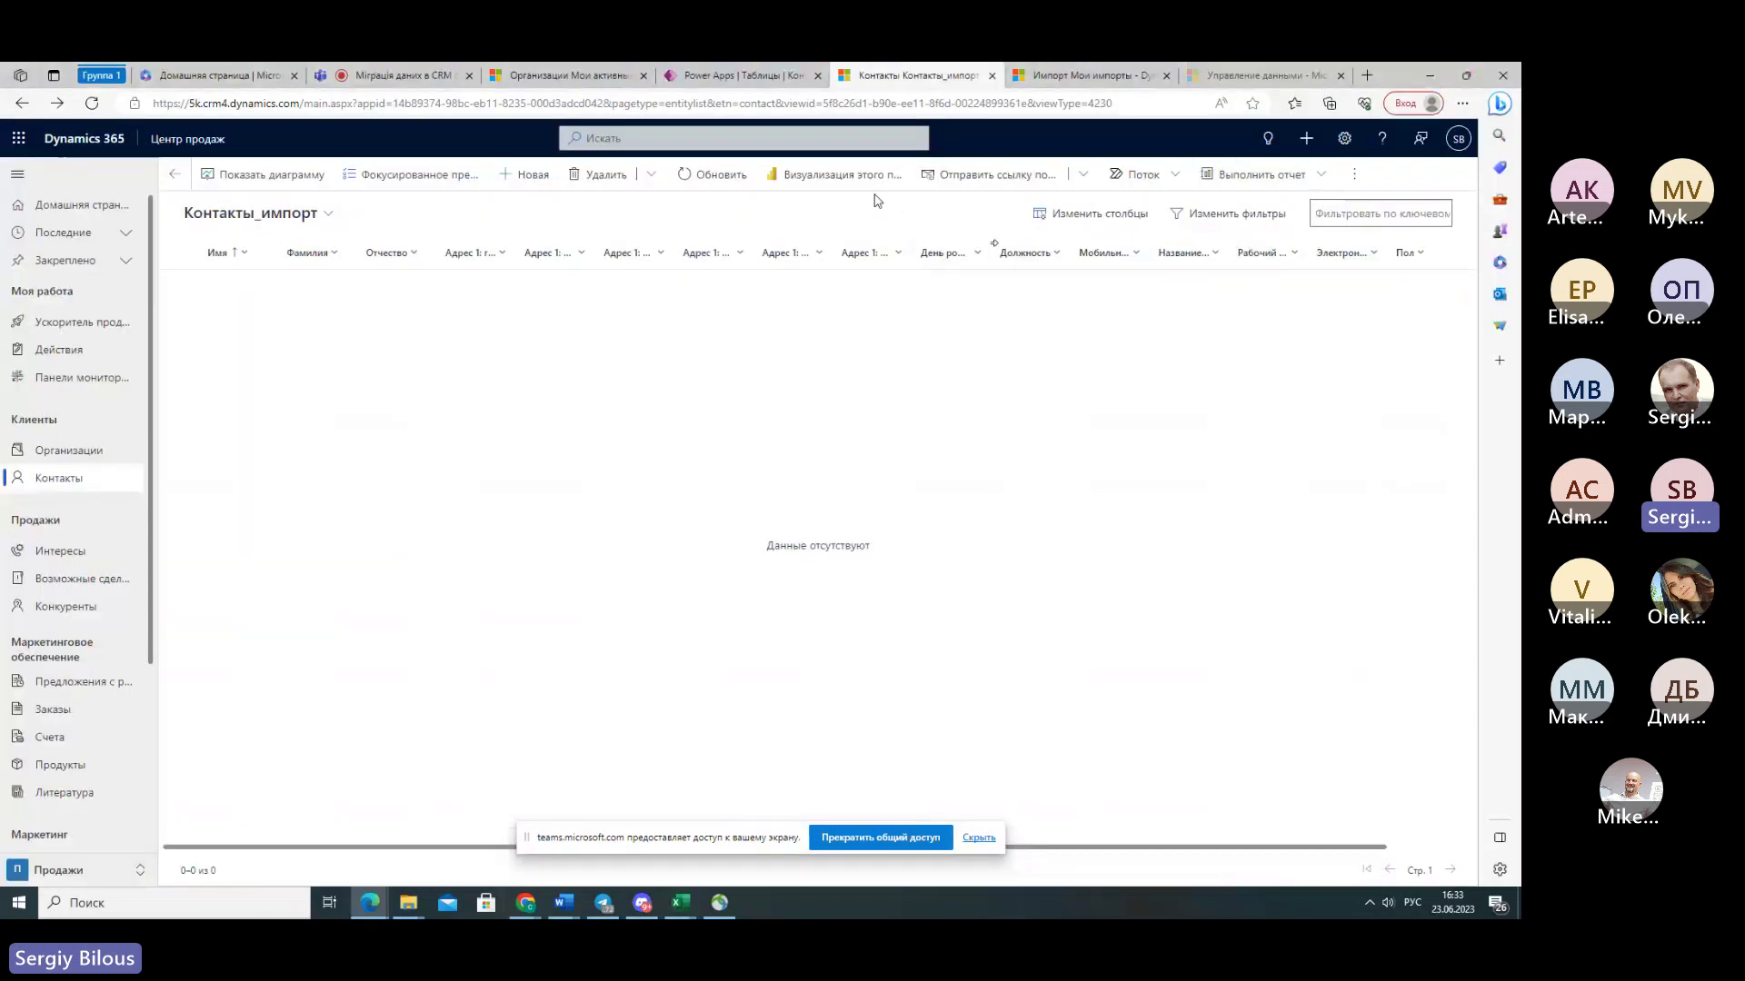
click(749, 77)
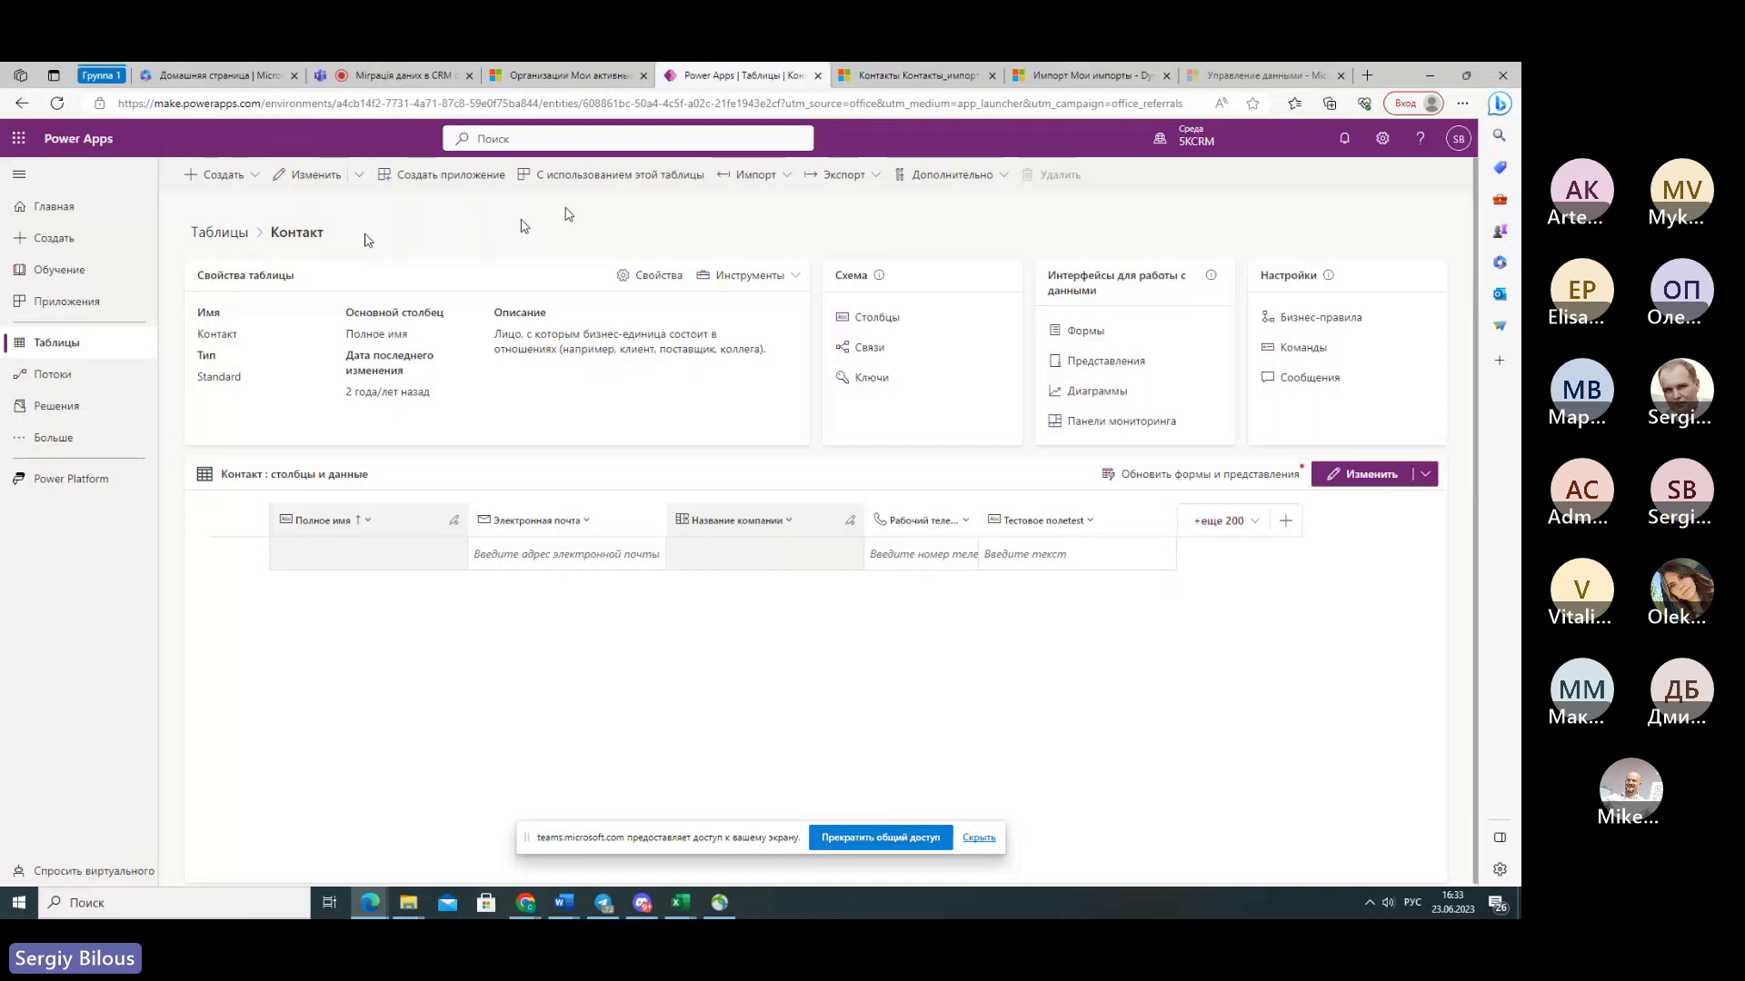
click(252, 185)
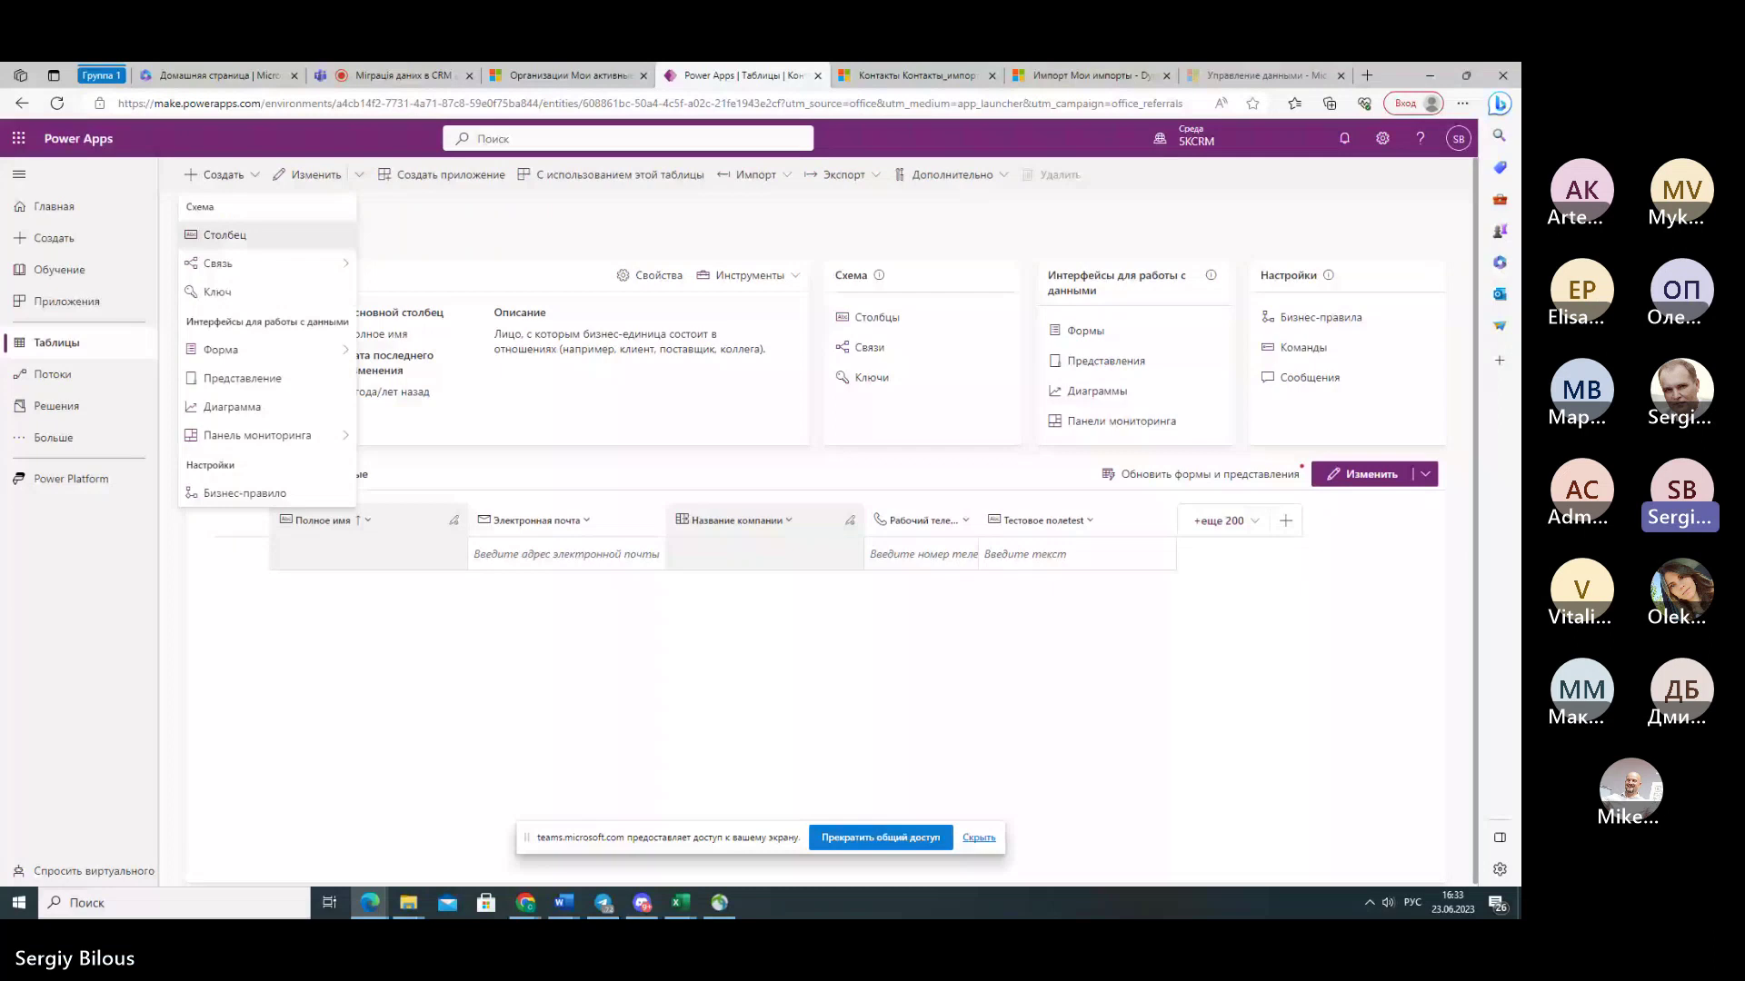
click(225, 235)
text(Сторынк)
key(BackSpace)
key(BackSpace)
key(BackSpace)
key(BackSpace)
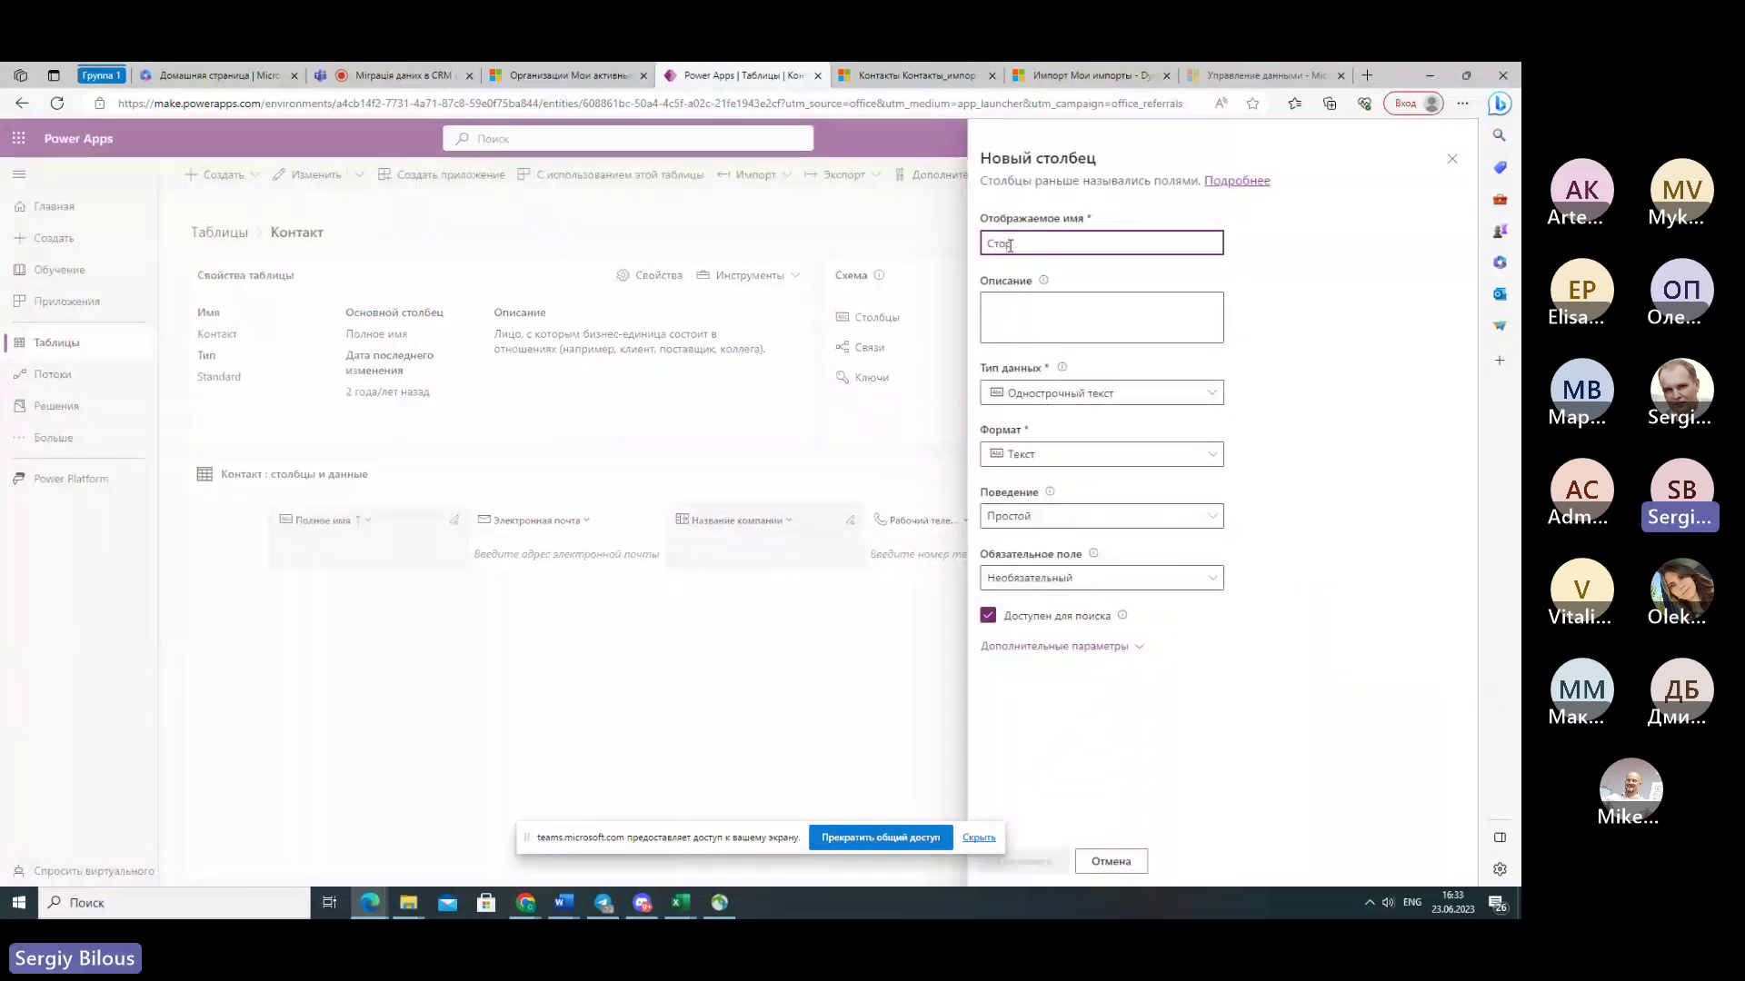
key(alt+shift)
text(рінка у)
key(alt+shift)
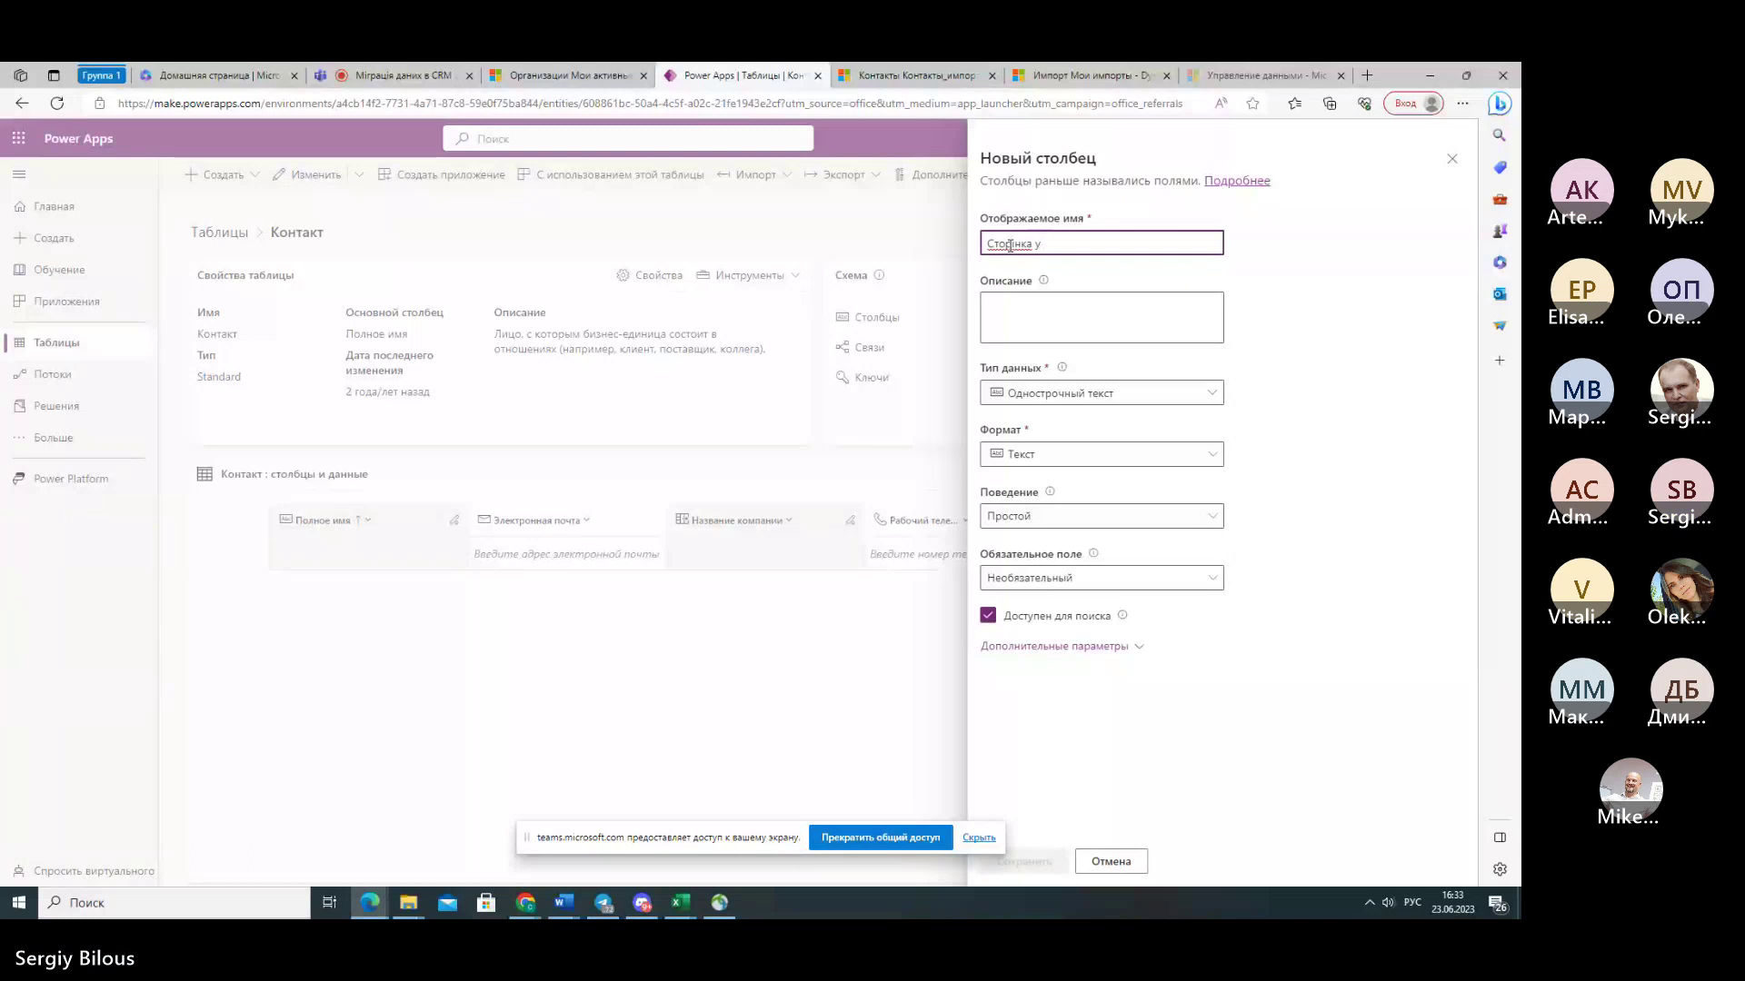
text(Facebook)
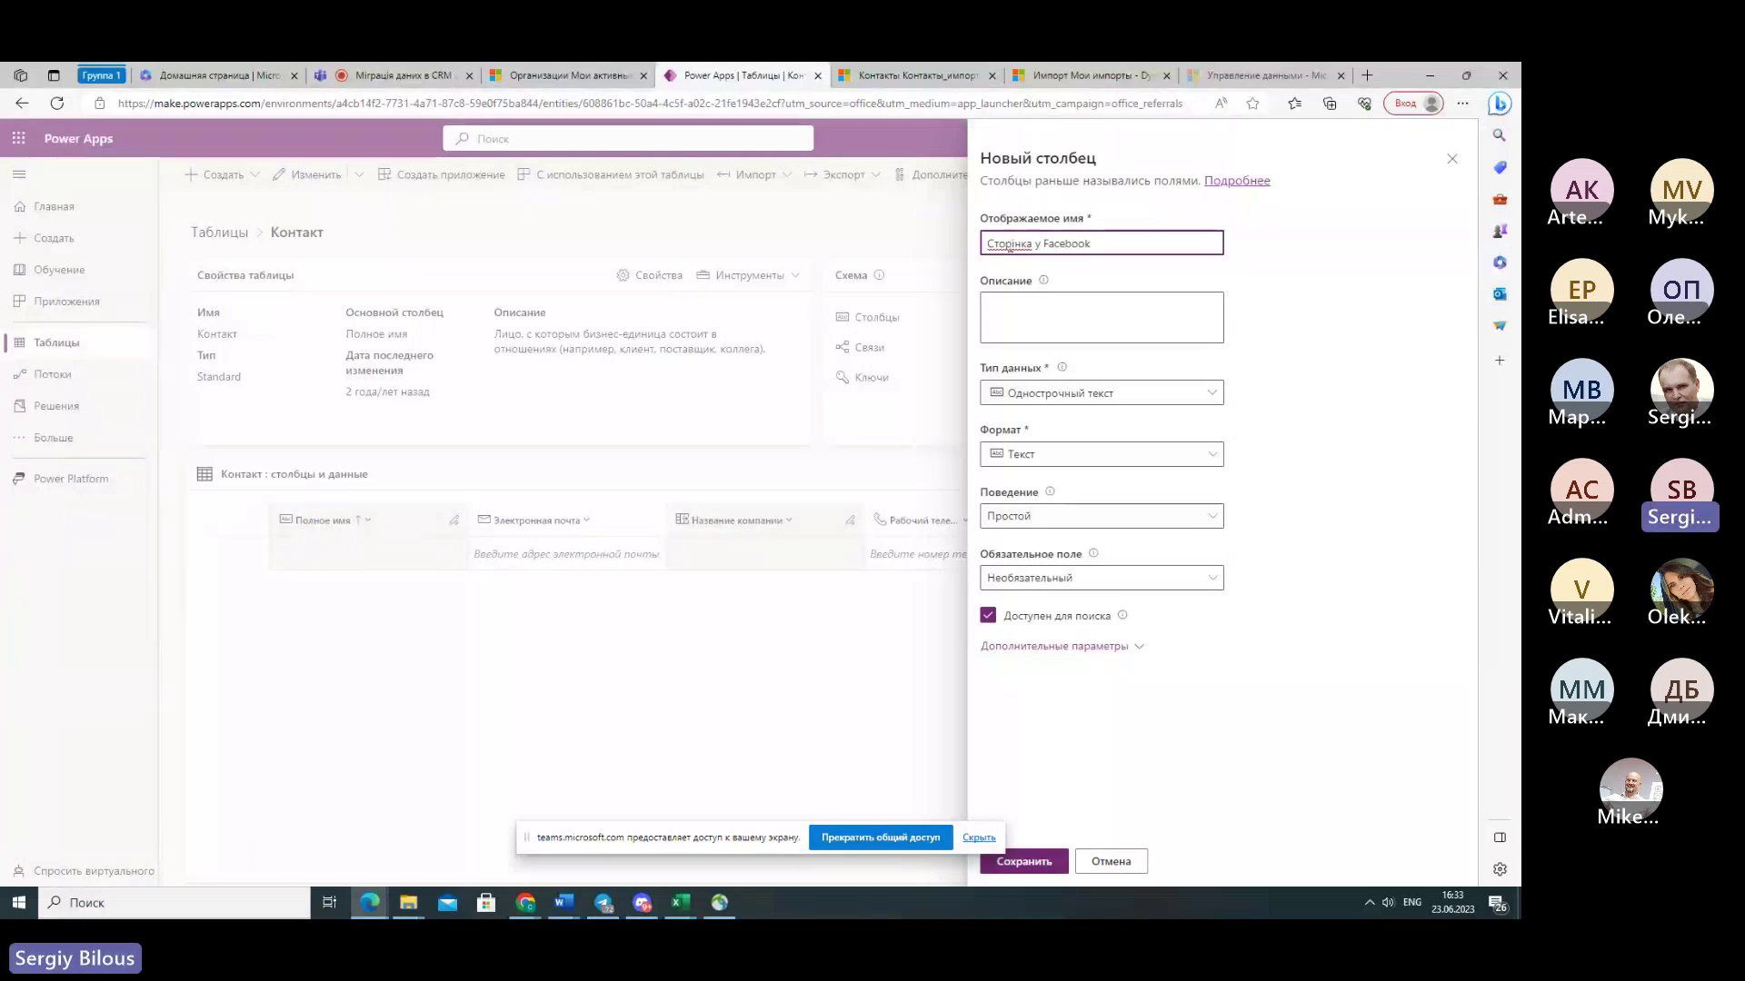
- Keep the new column's data type as single-line text, review its additional parameters and save the column
click(1124, 396)
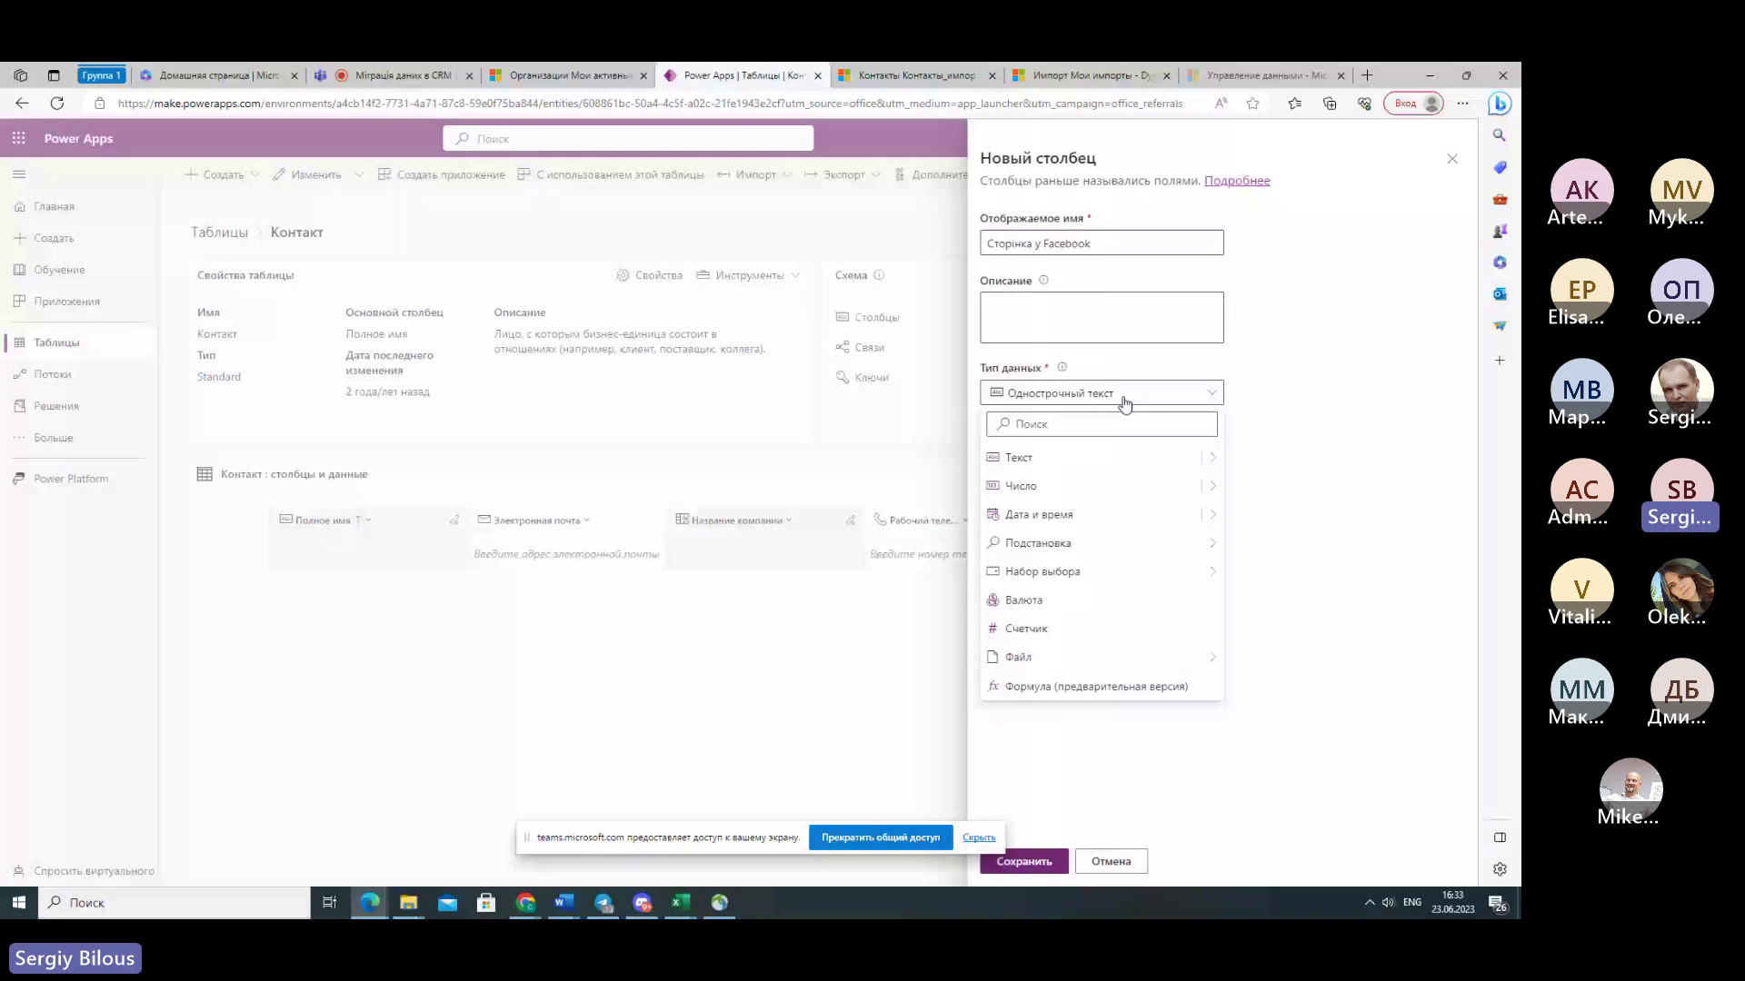
click(1124, 400)
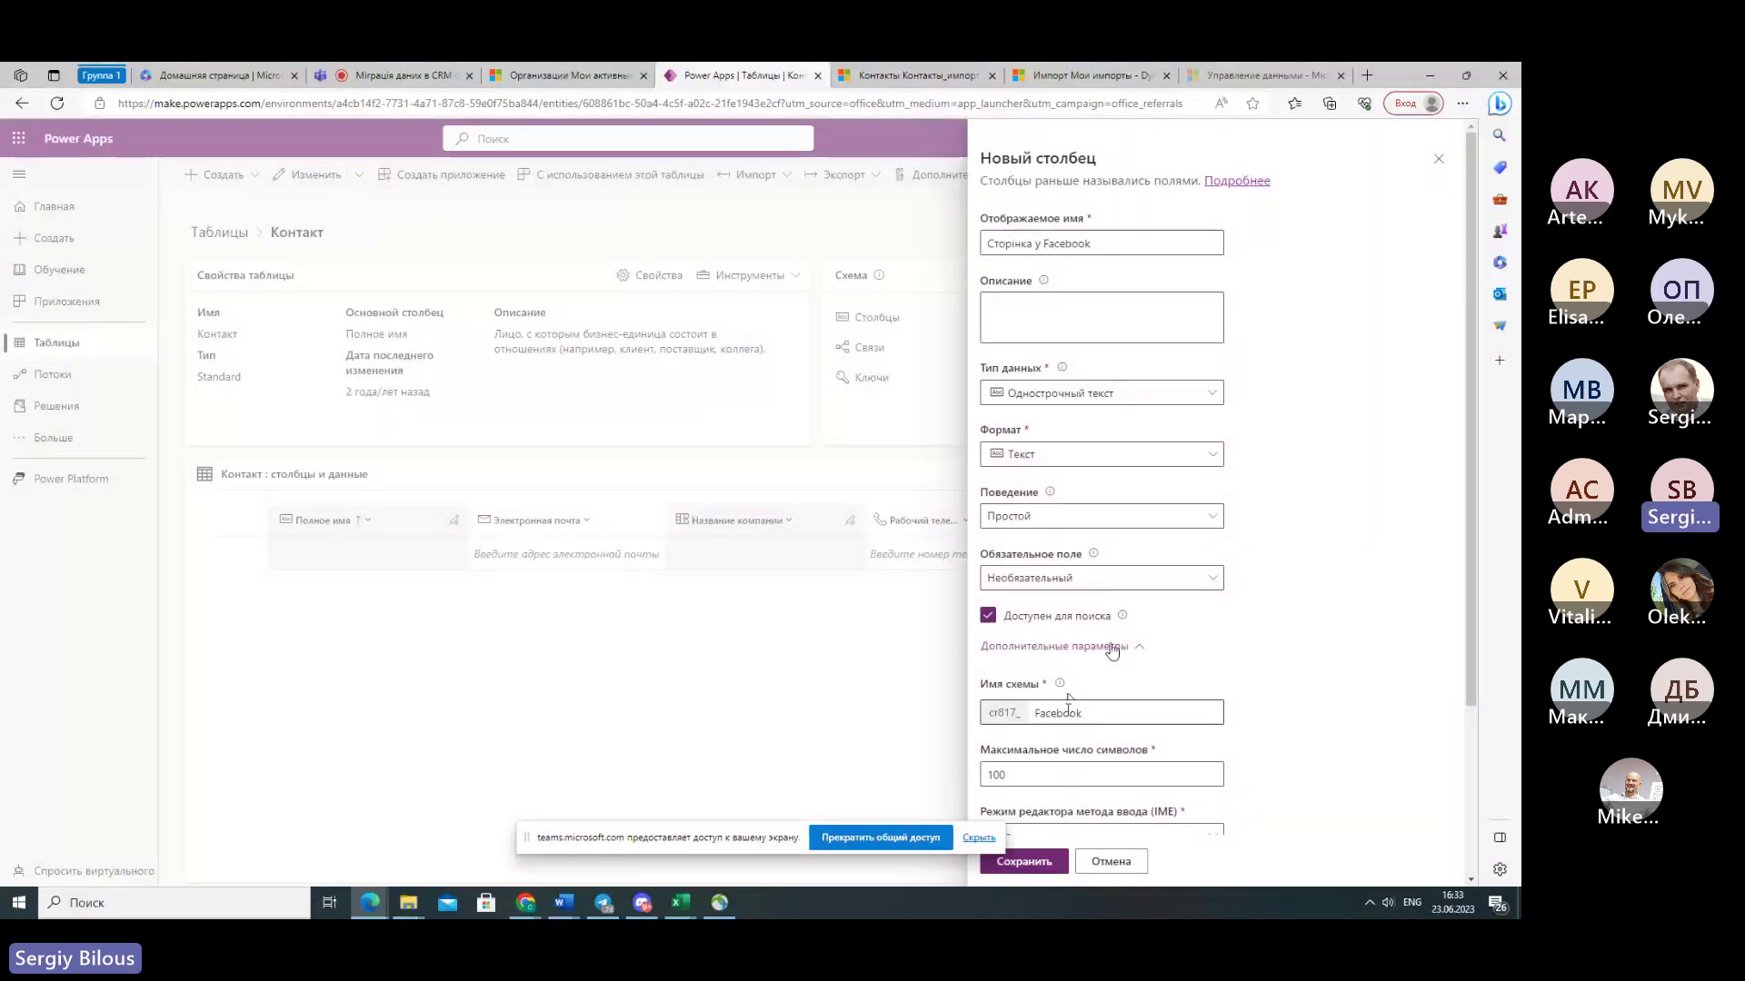
click(1027, 863)
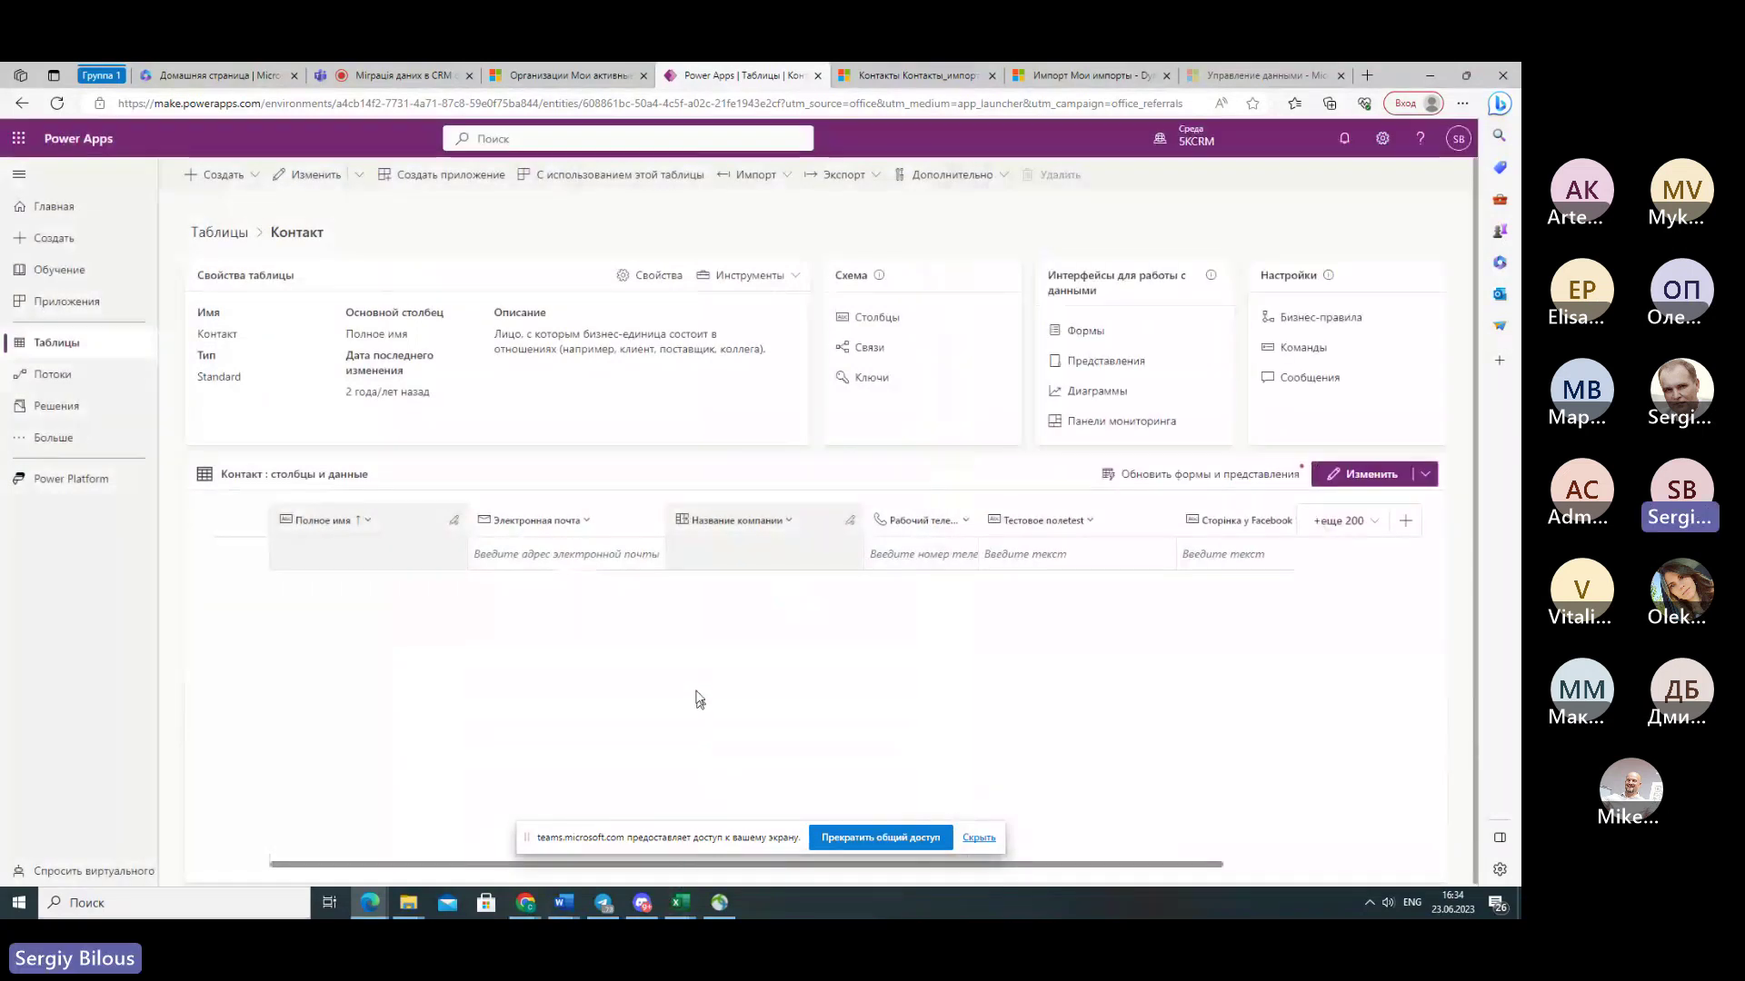
- Save and close the Контакт (2) workbook in Excel and return to the Контакты_импорт view in Dynamics 365
click(680, 902)
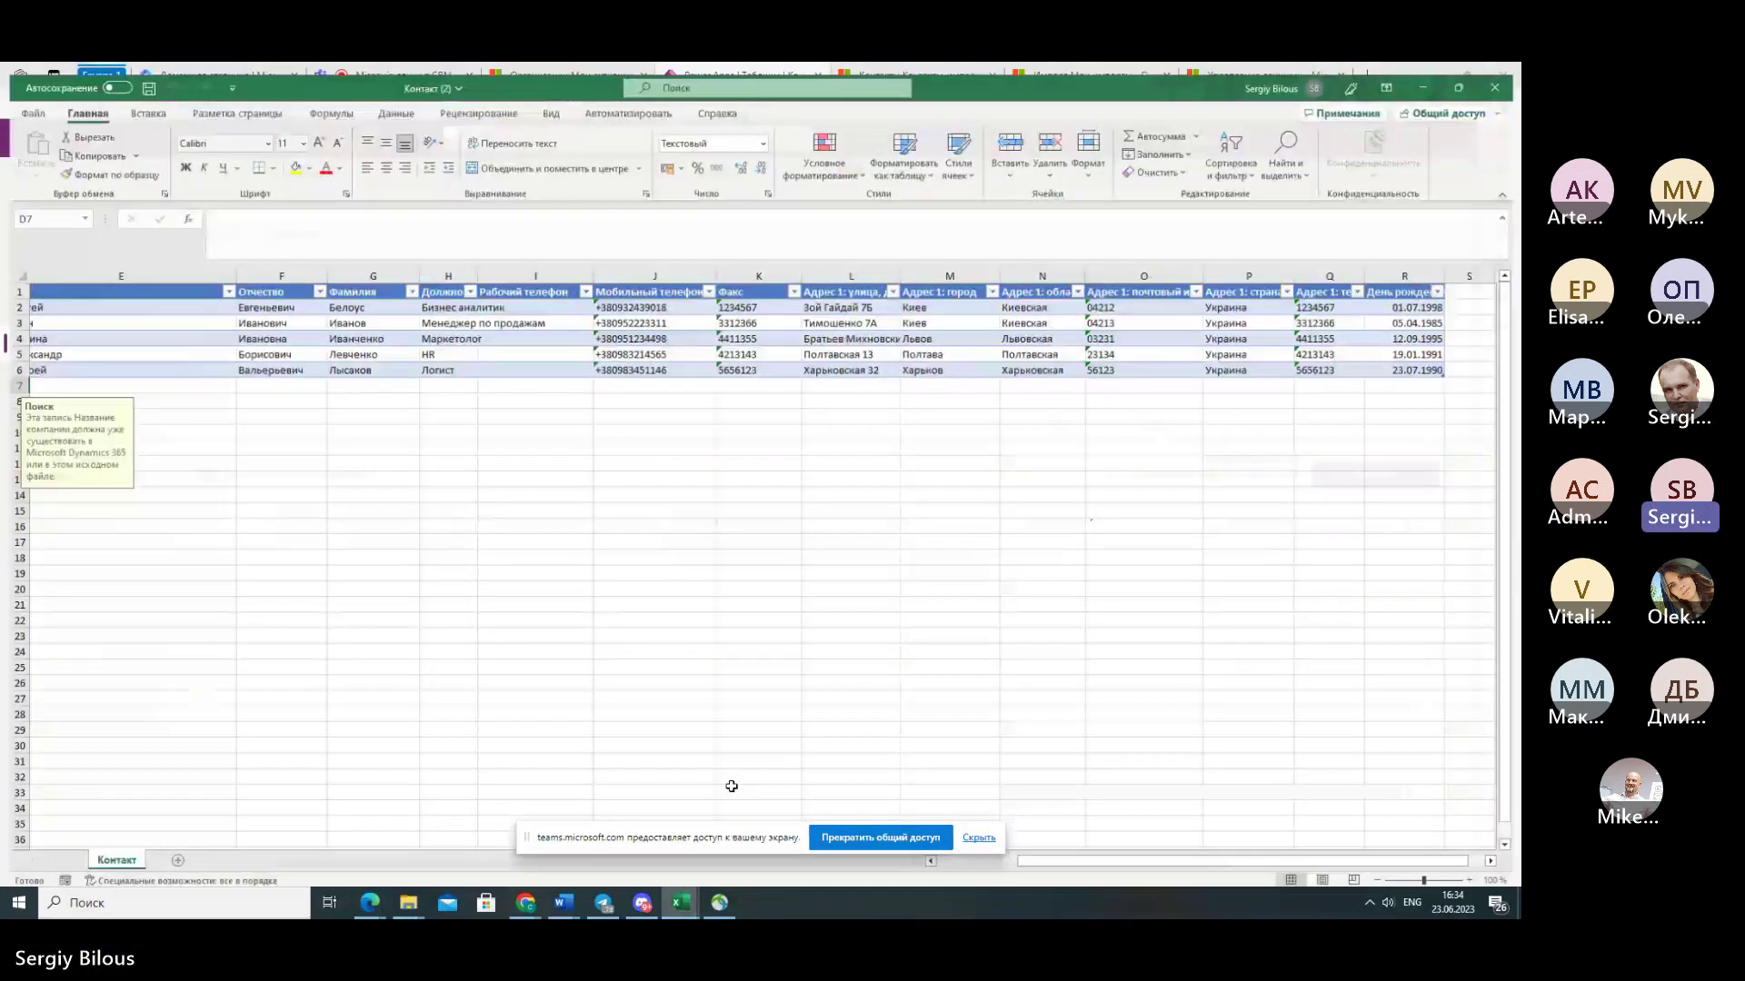
drag(1035, 860, 955, 863)
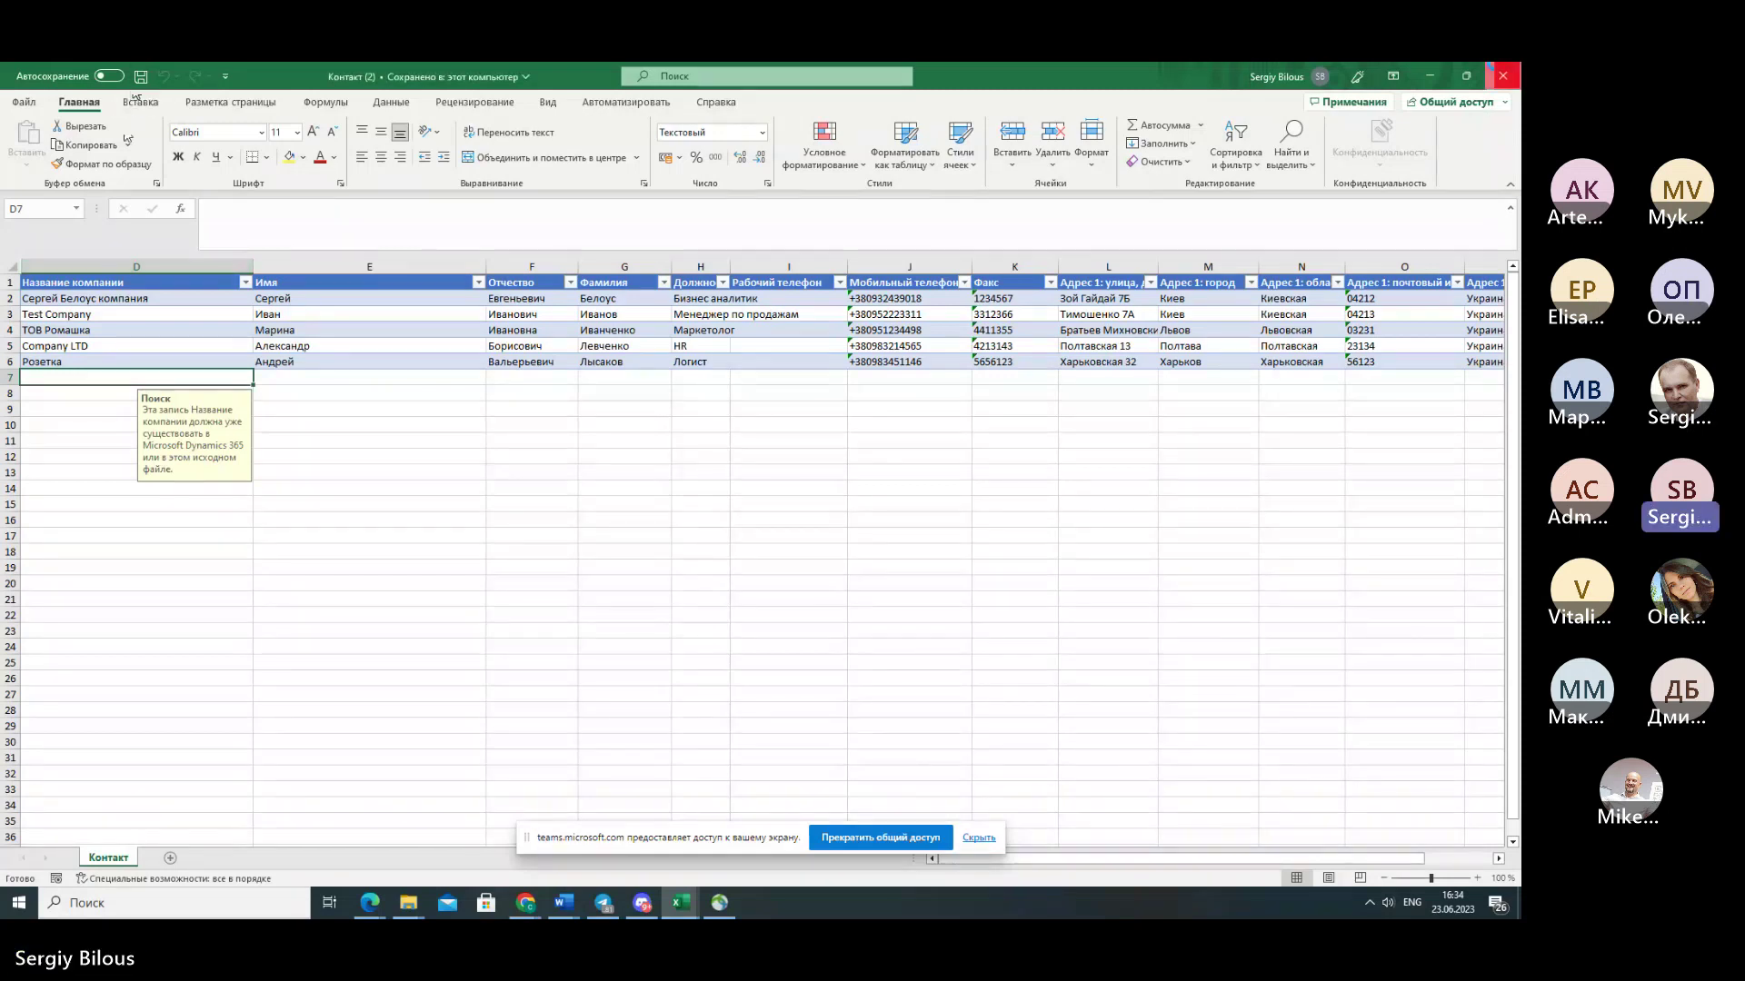
click(1499, 73)
click(913, 75)
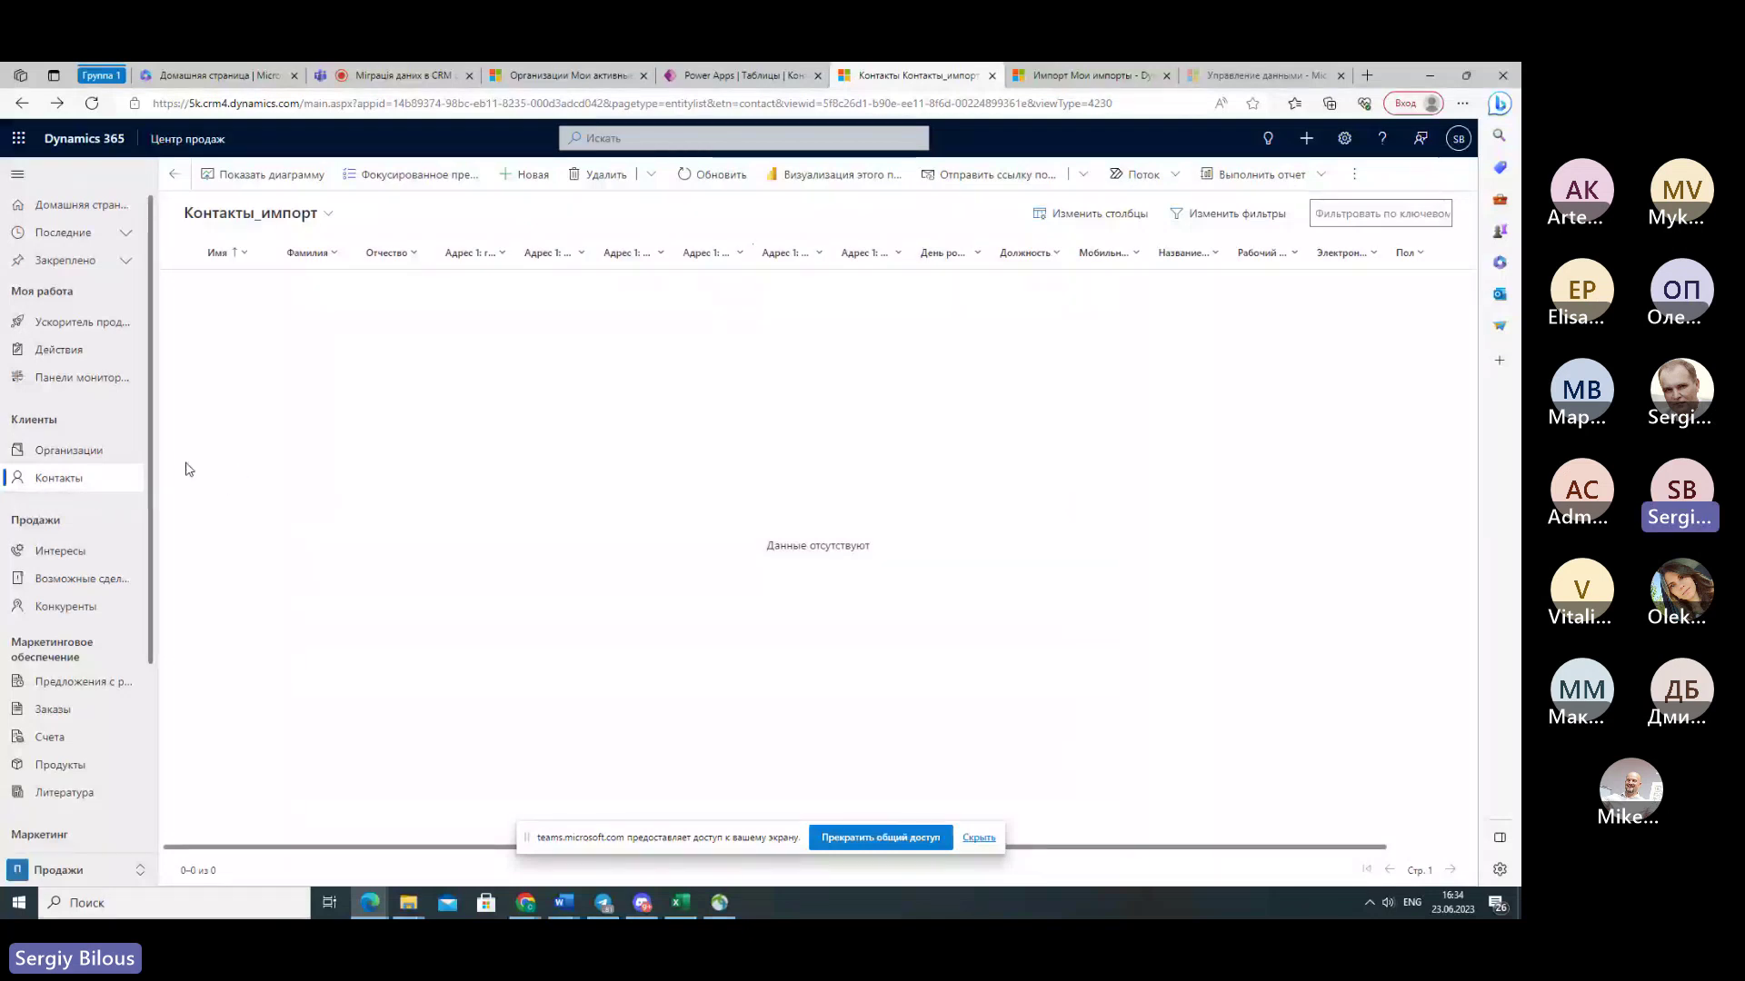
- Start an import from Excel with the file Контакт (2).xlsx and proceed to the duplicate data settings
click(1347, 177)
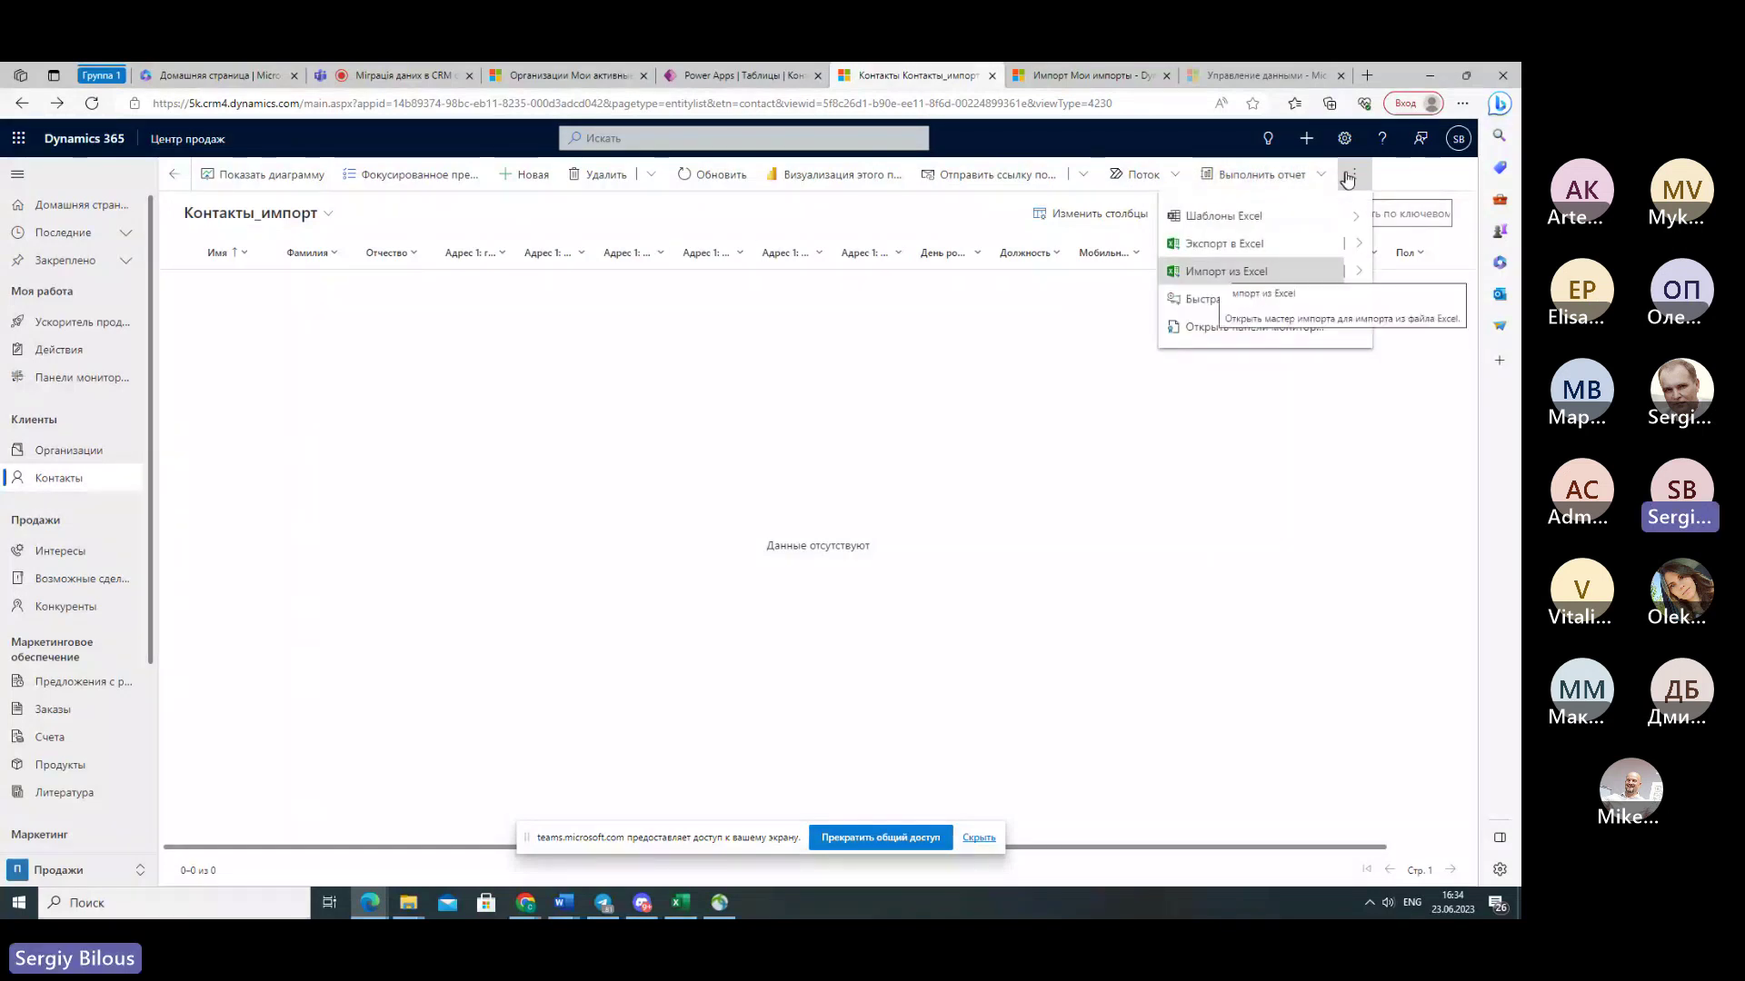
click(1211, 271)
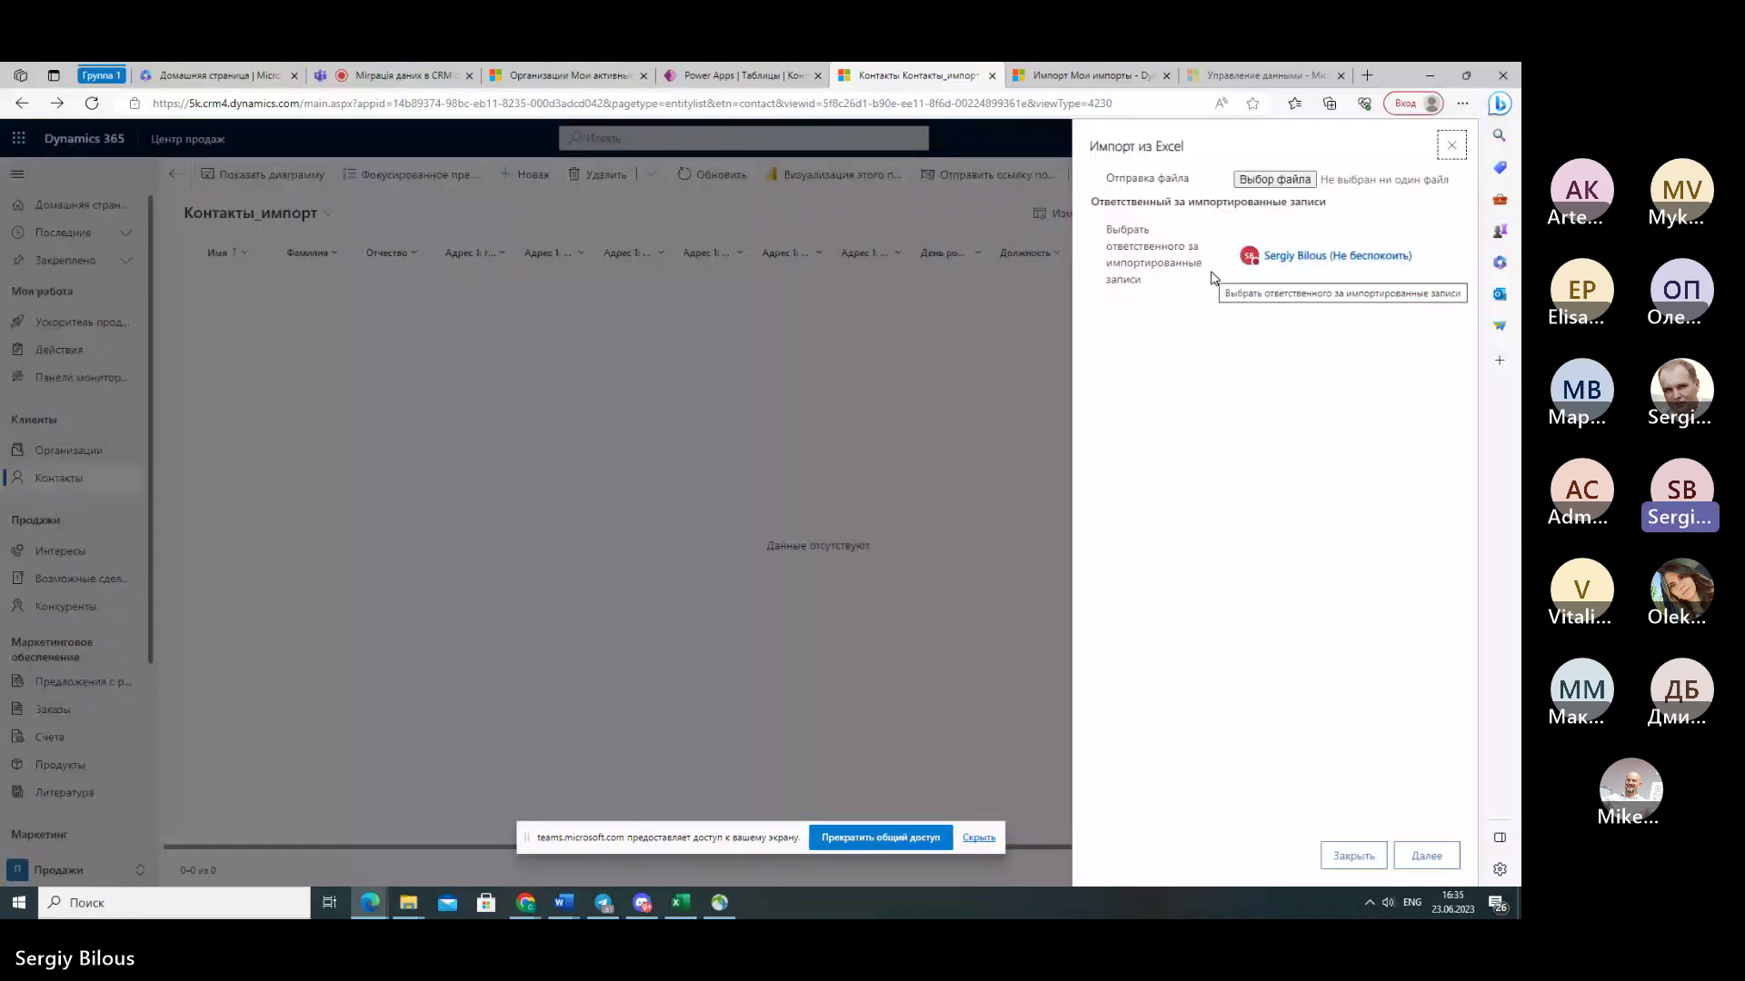
click(1245, 182)
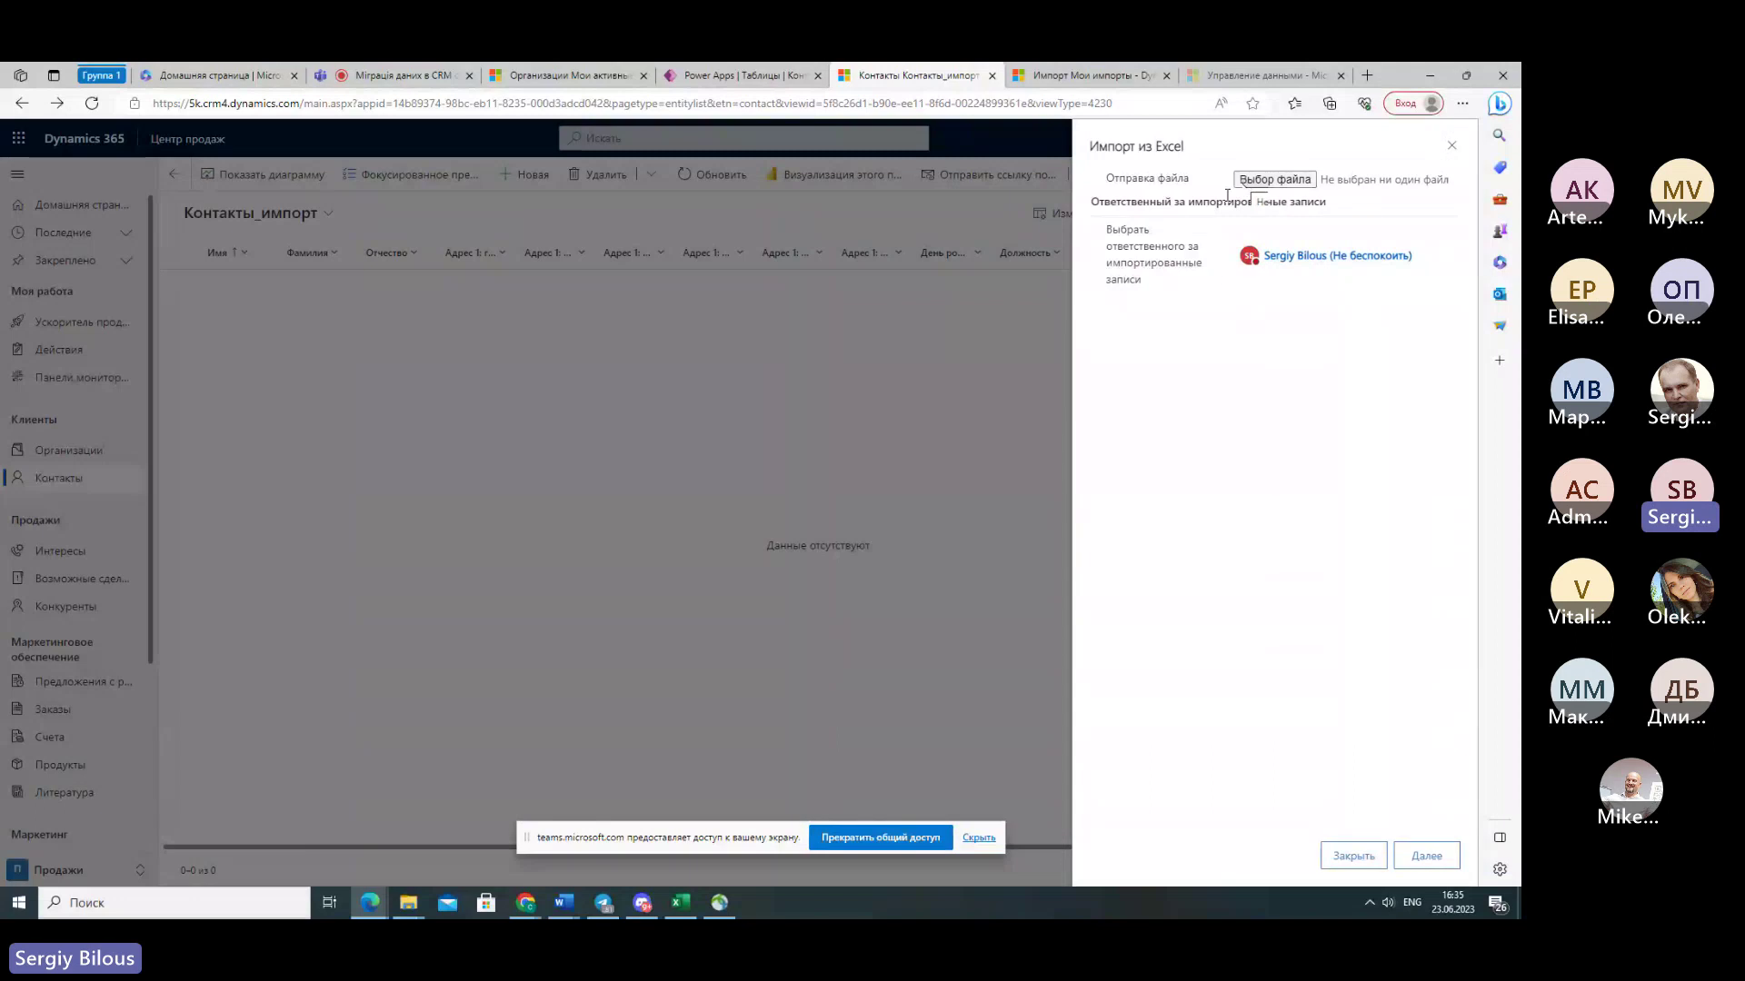
double_click(187, 261)
click(1427, 855)
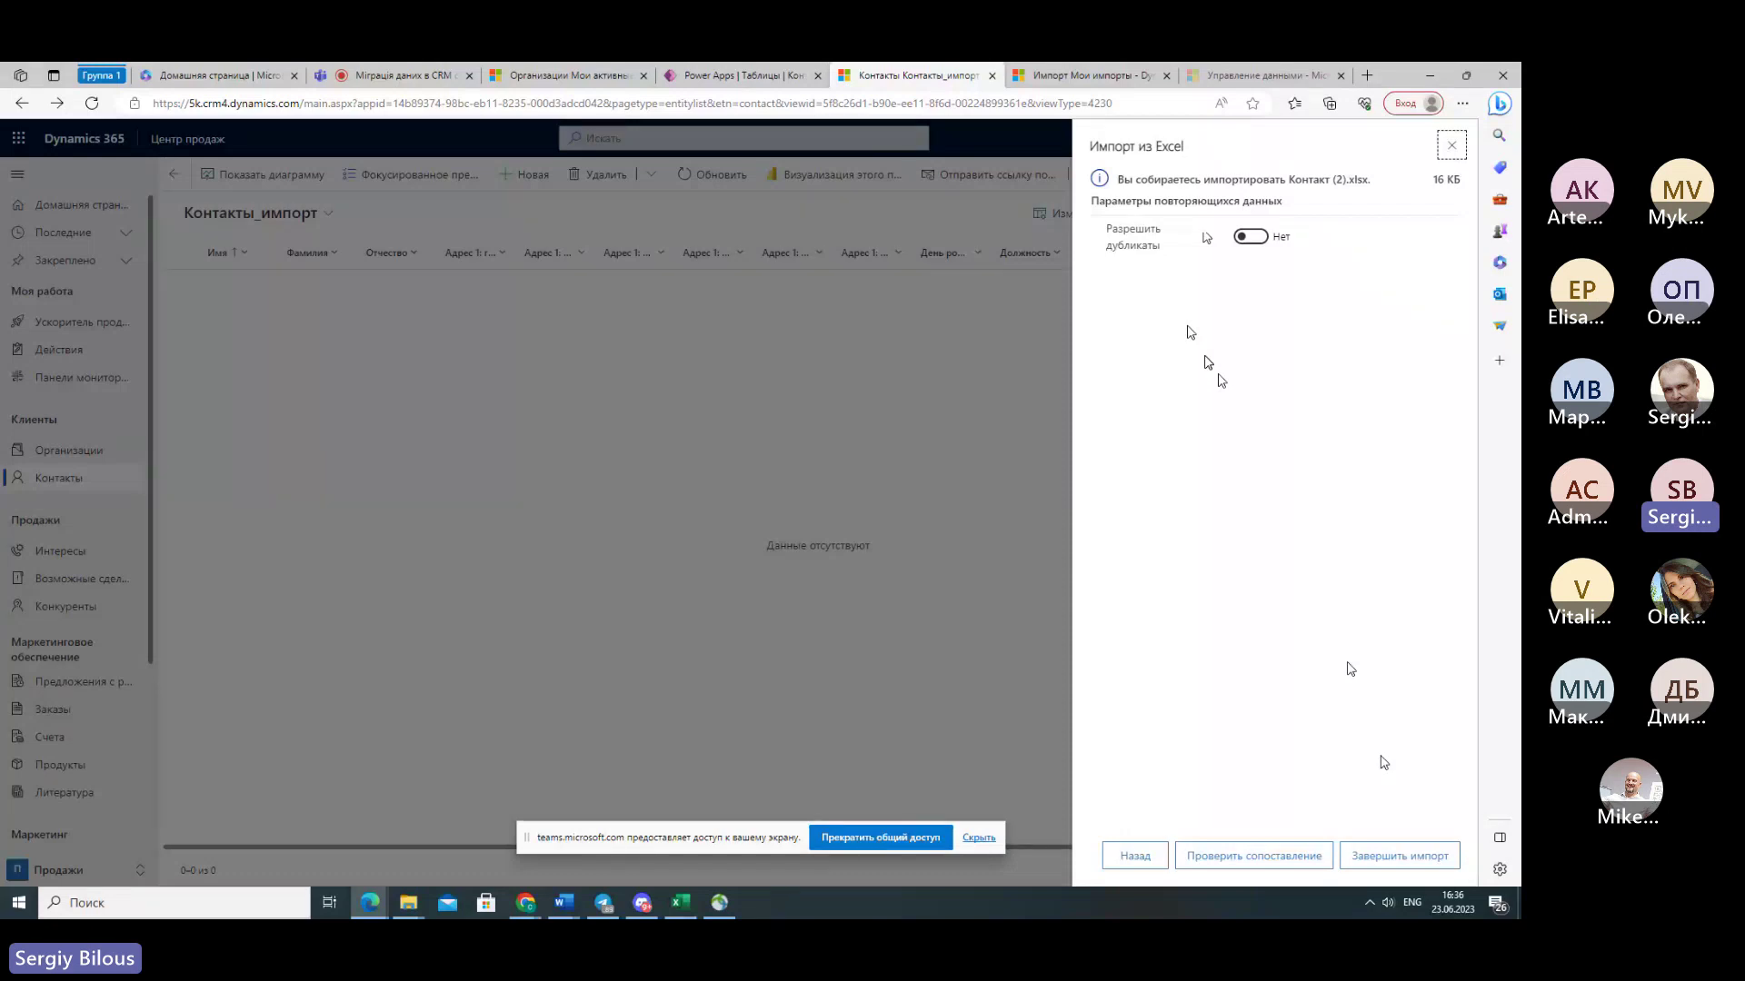
- Open the duplicate detection rules in data management and widen the status reason and rule name columns to read them
click(1229, 78)
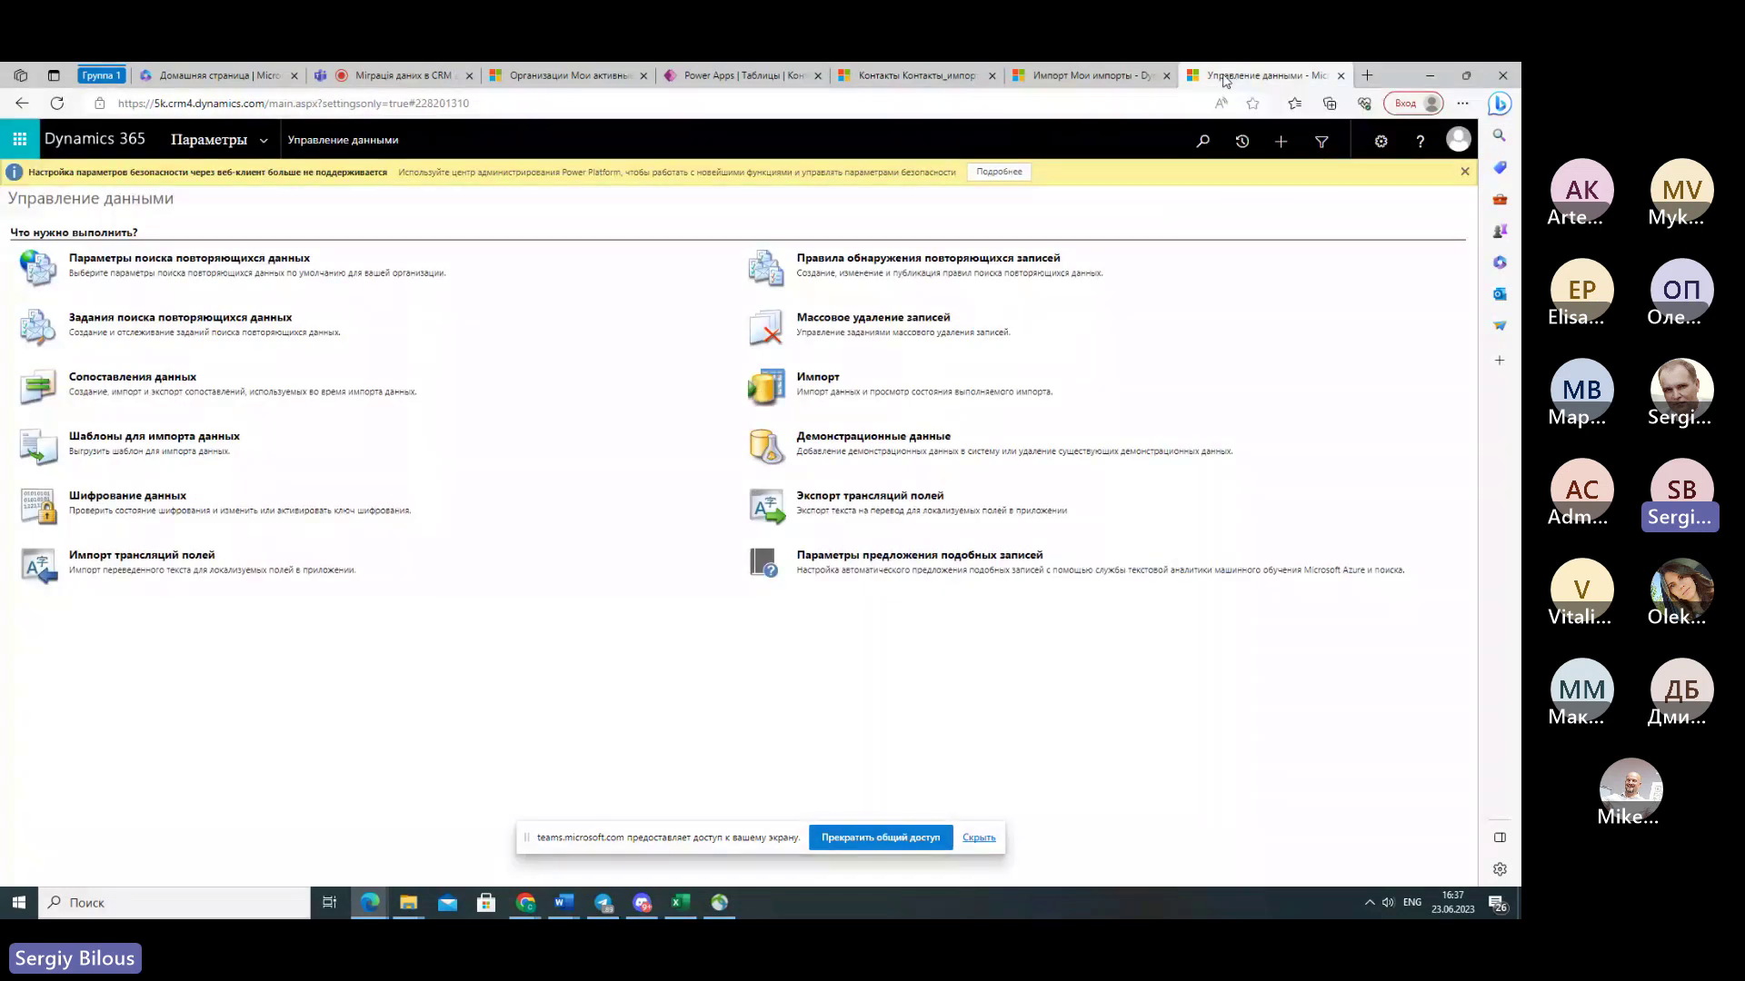
click(934, 260)
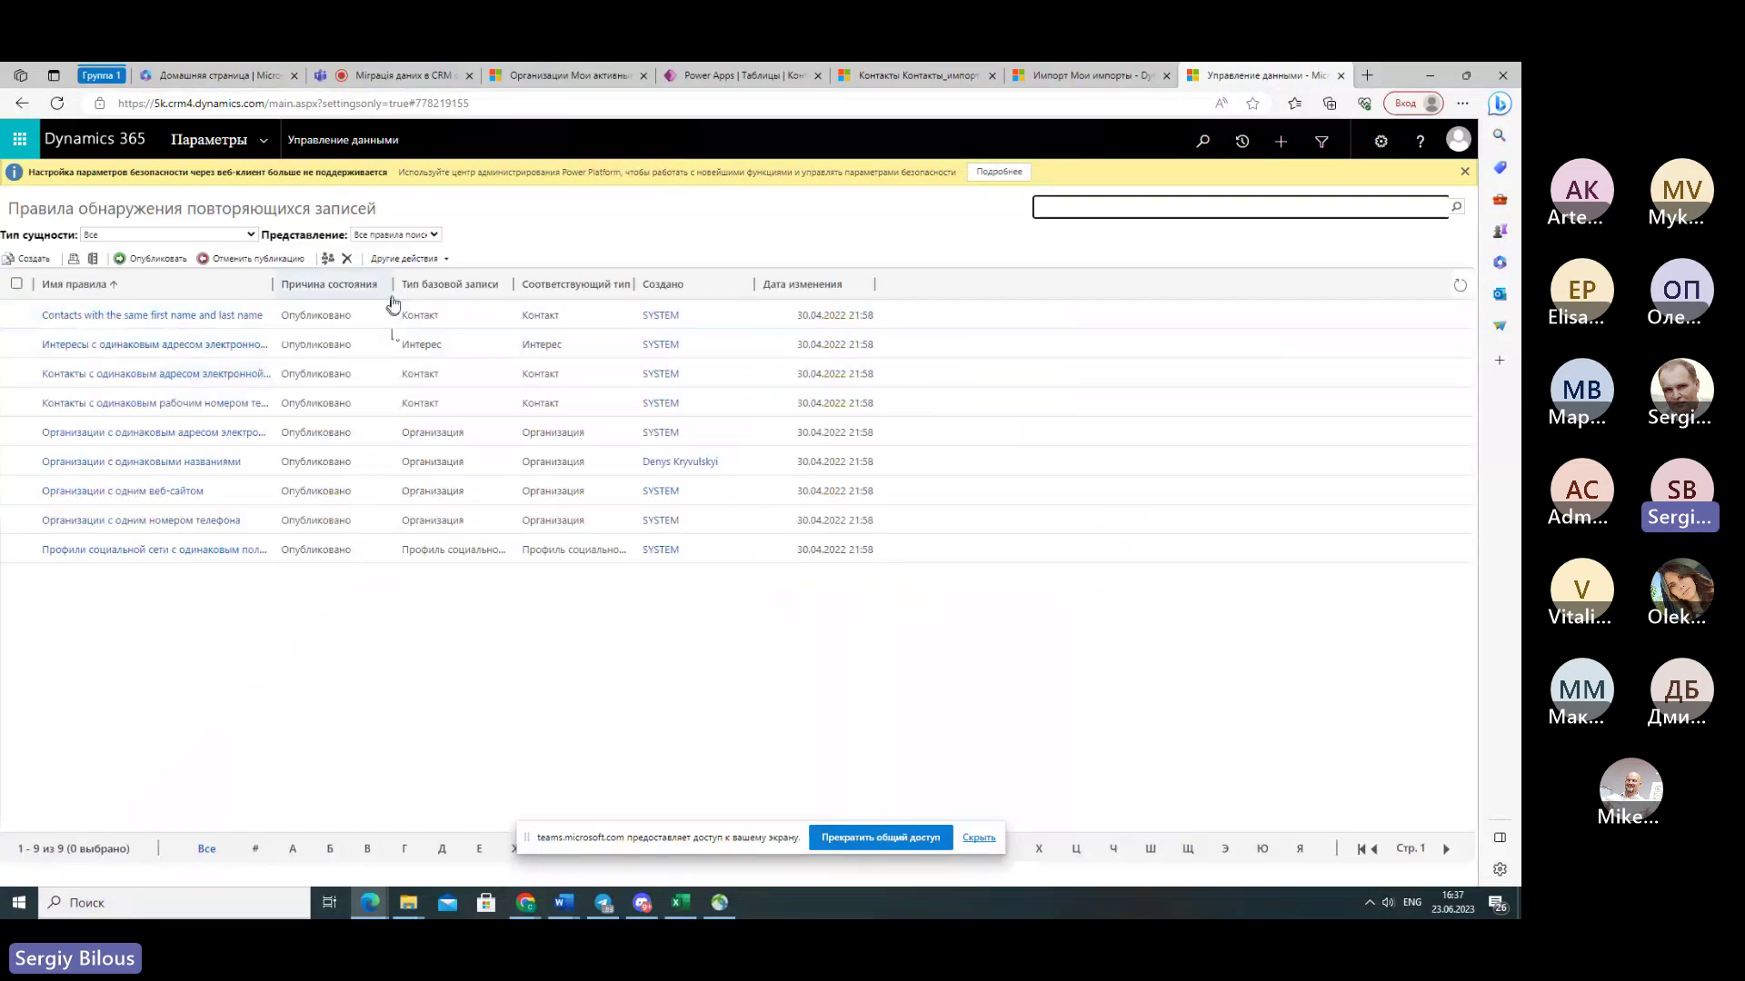
drag(394, 284, 457, 285)
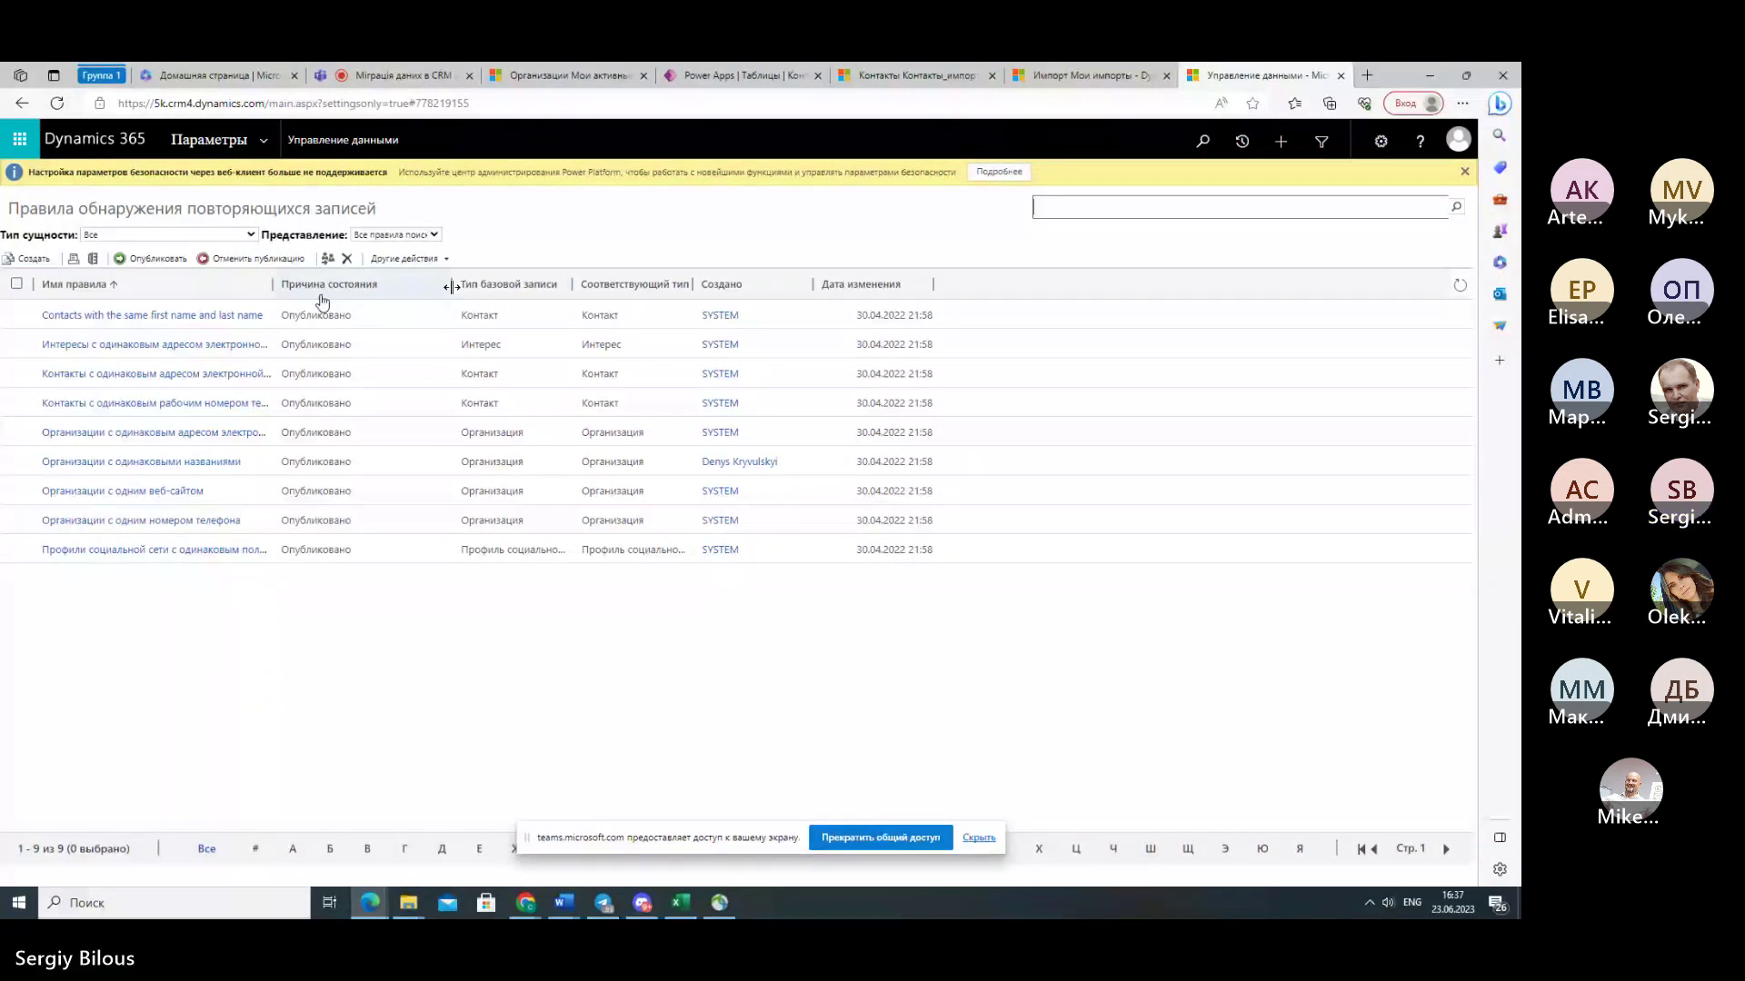
drag(271, 287, 364, 287)
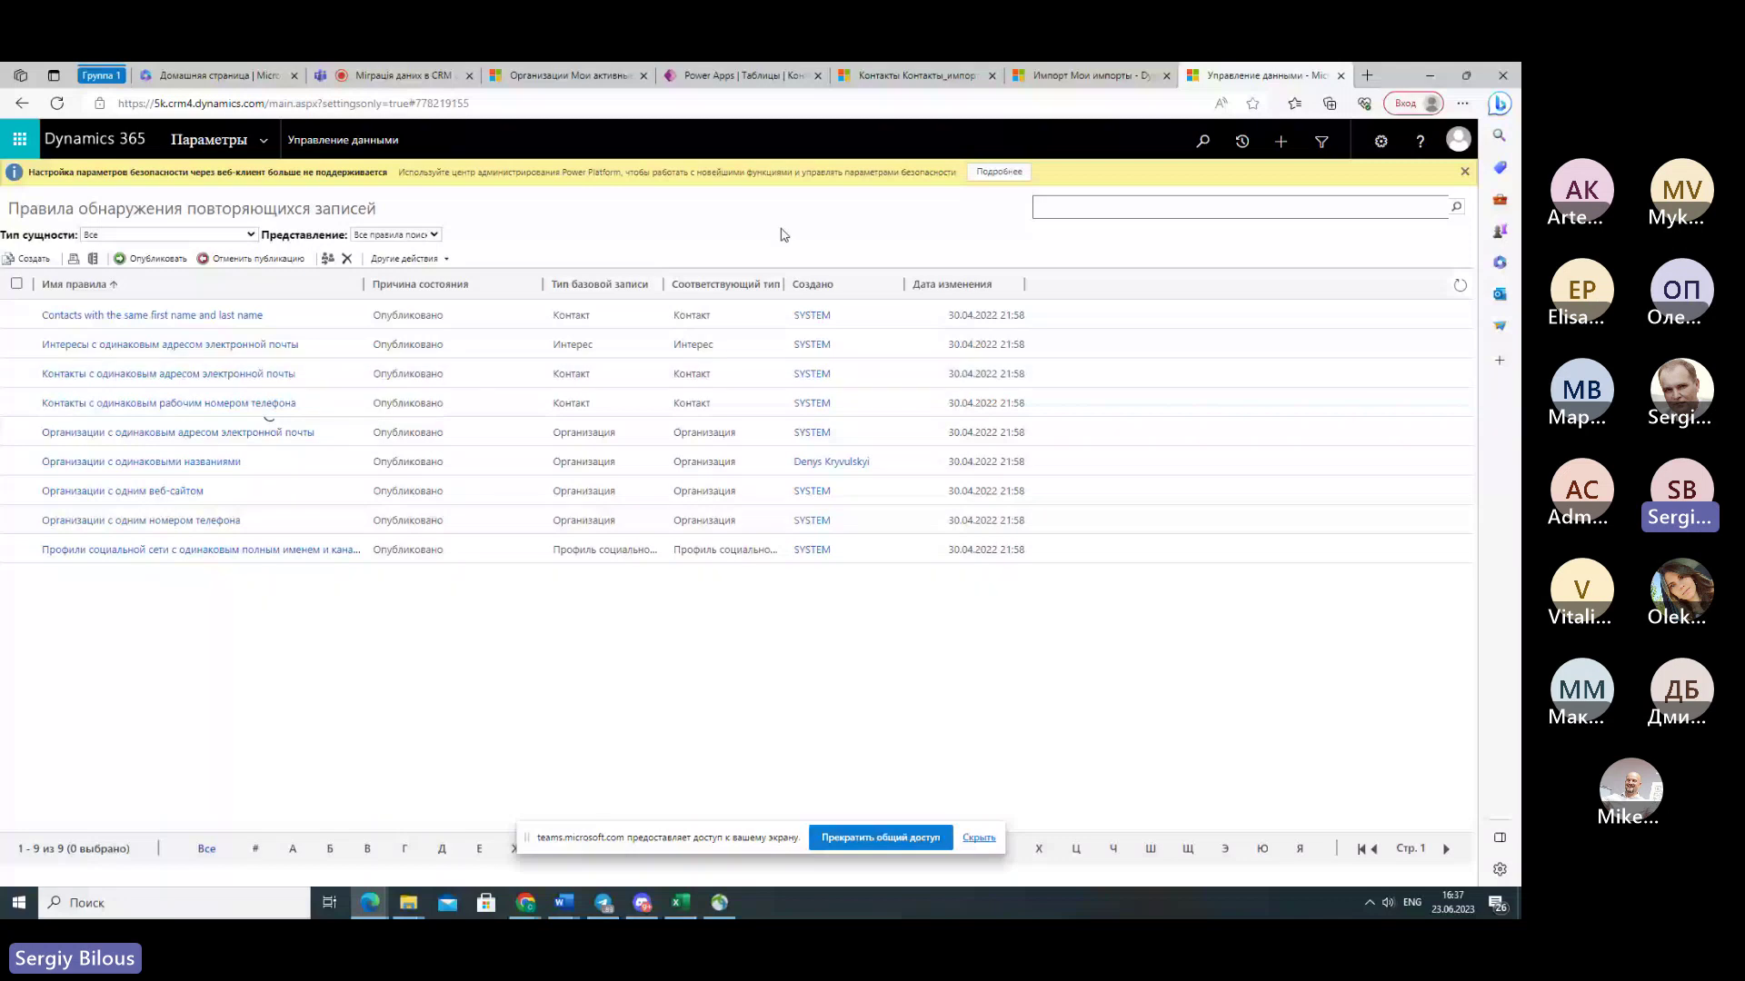
- Compare the import's duplicate setting with the duplicate detection rules and return to the import with Разрешить дубликаты set to Нет
click(913, 75)
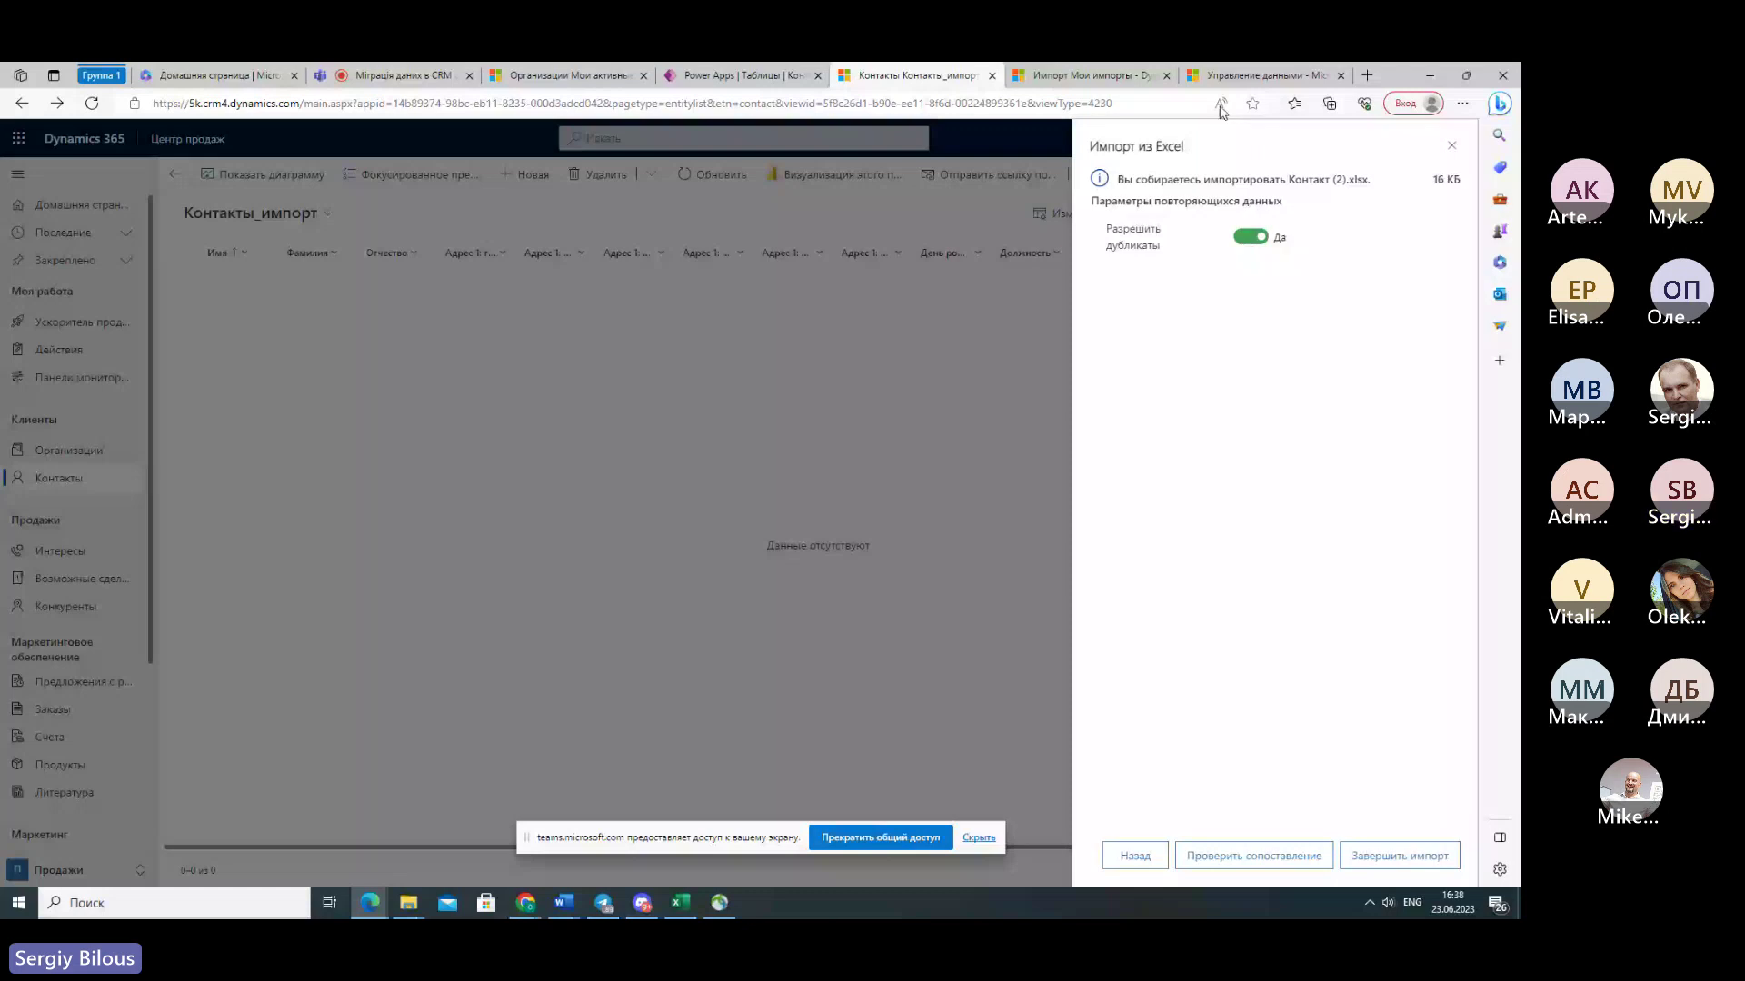
click(1262, 75)
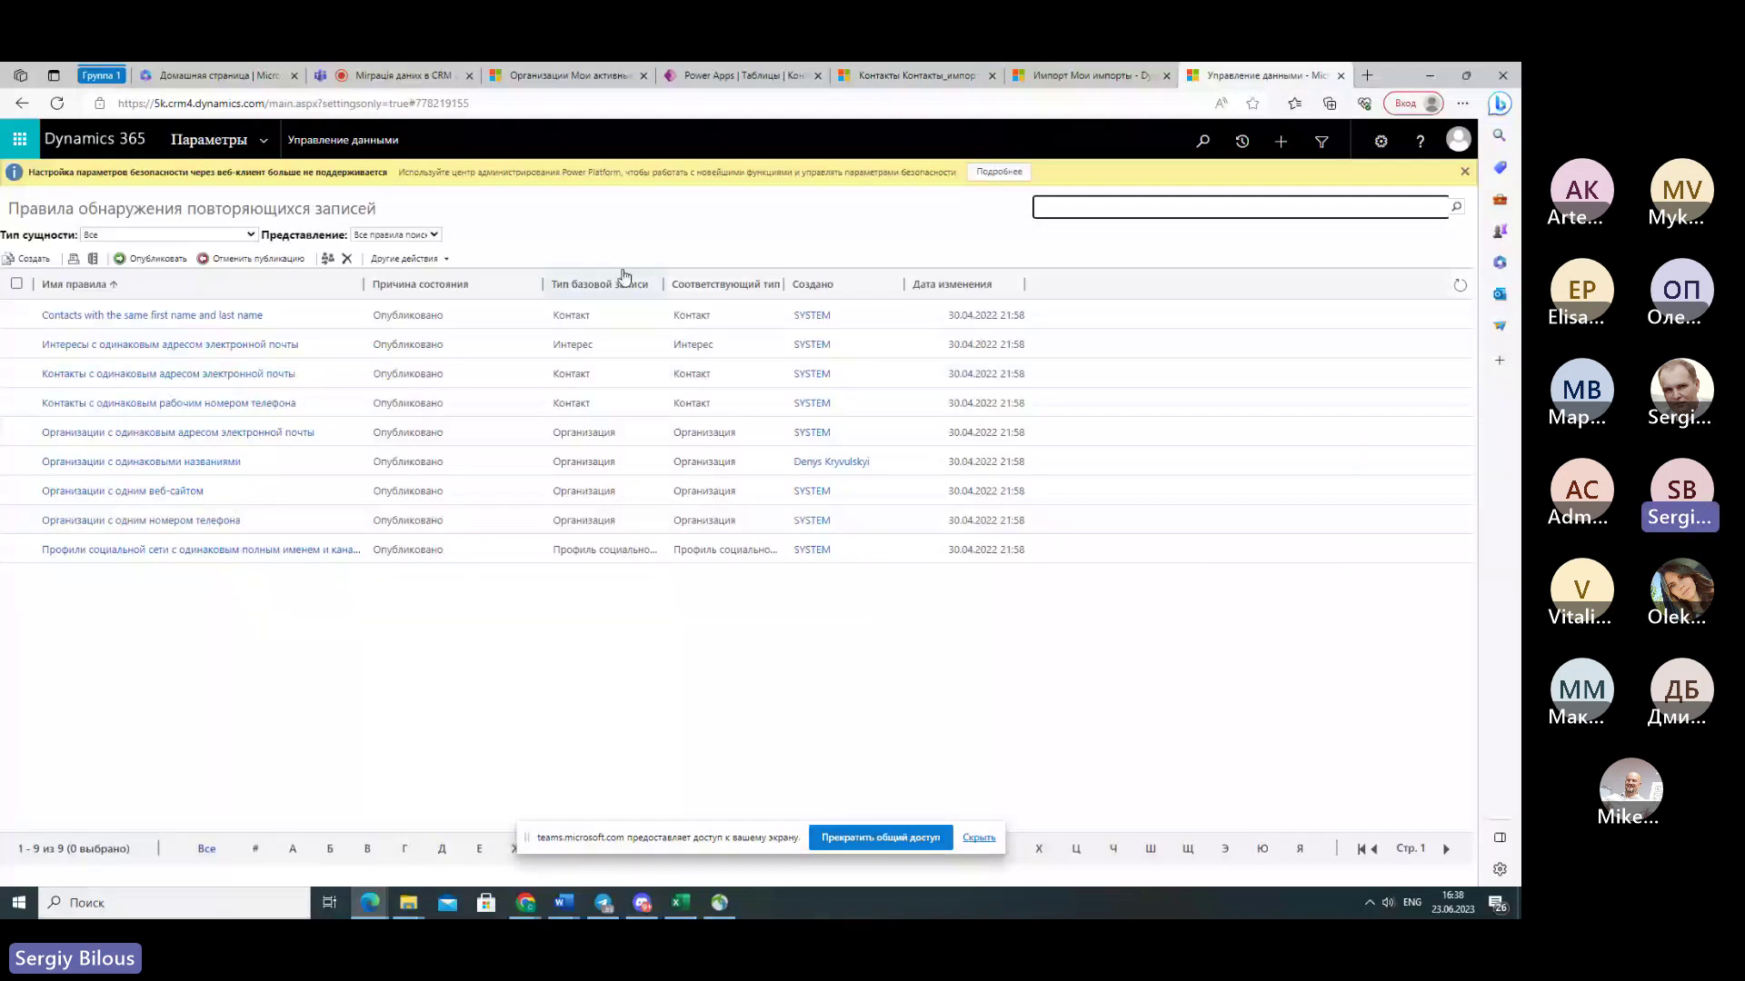
click(926, 82)
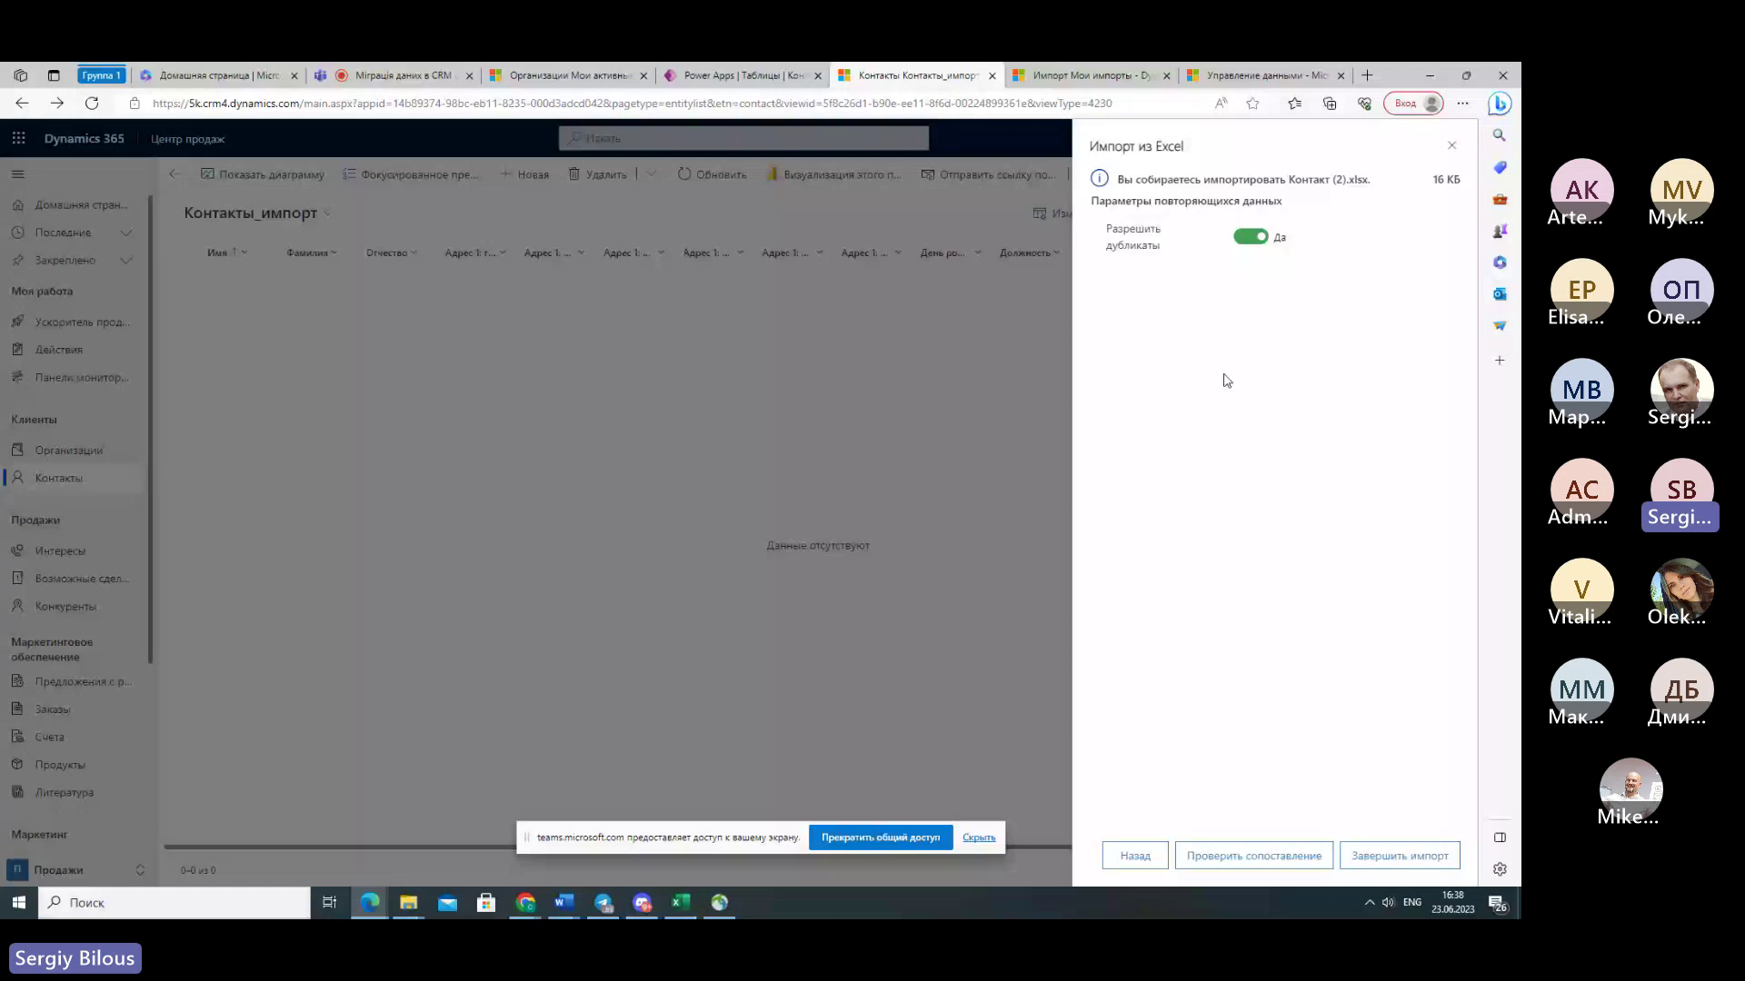
click(1221, 82)
click(32, 260)
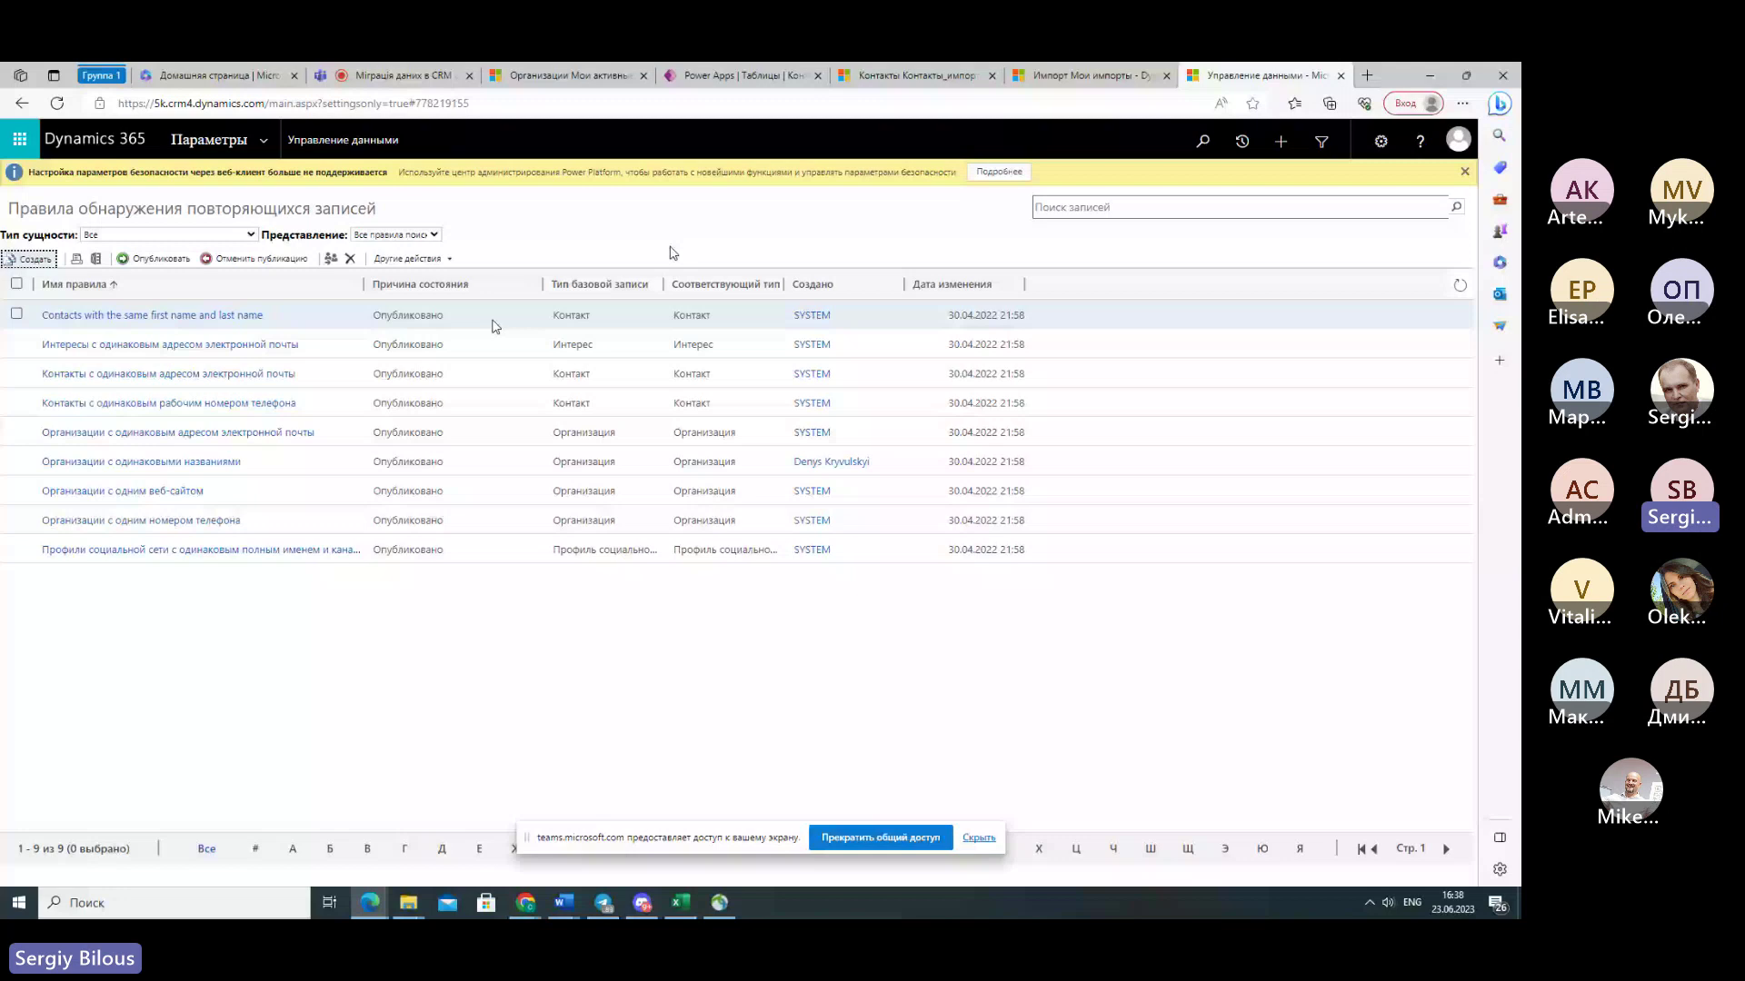
key(ctrl+shift+Tab)
key(ctrl+shift+Tab)
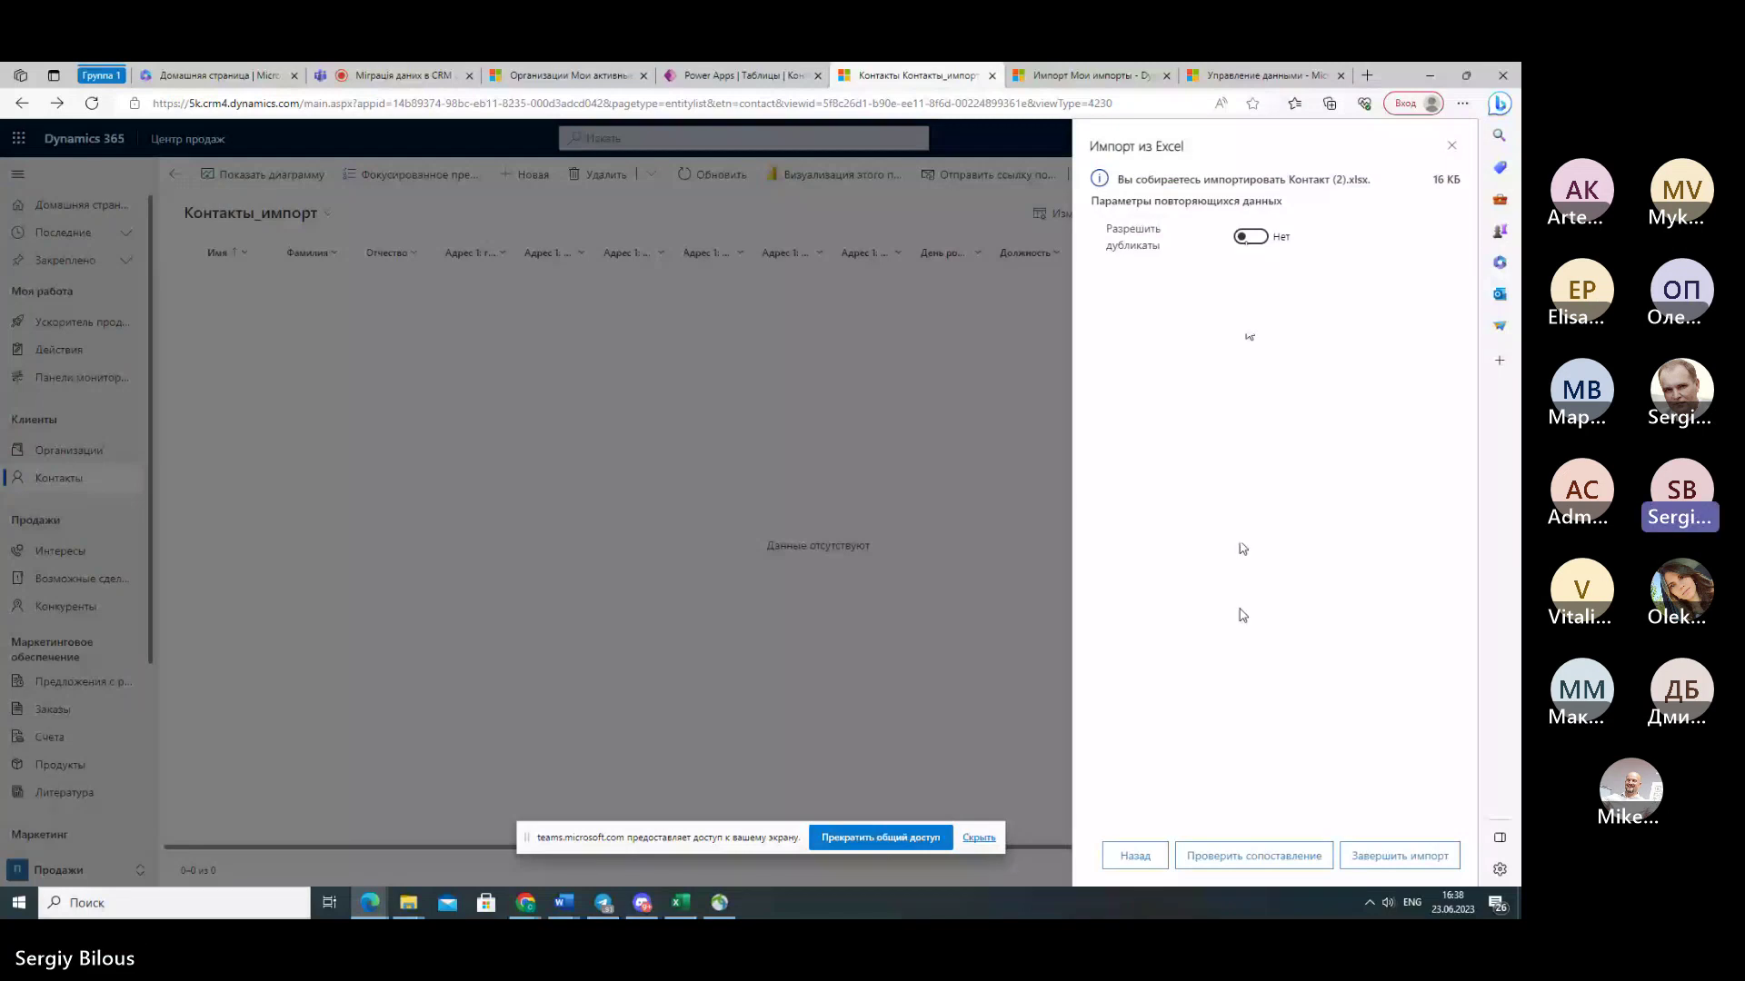
- Review how the columns of Контакт (2).xlsx map to the Dynamics 365 contact fields and finish the import
click(1250, 856)
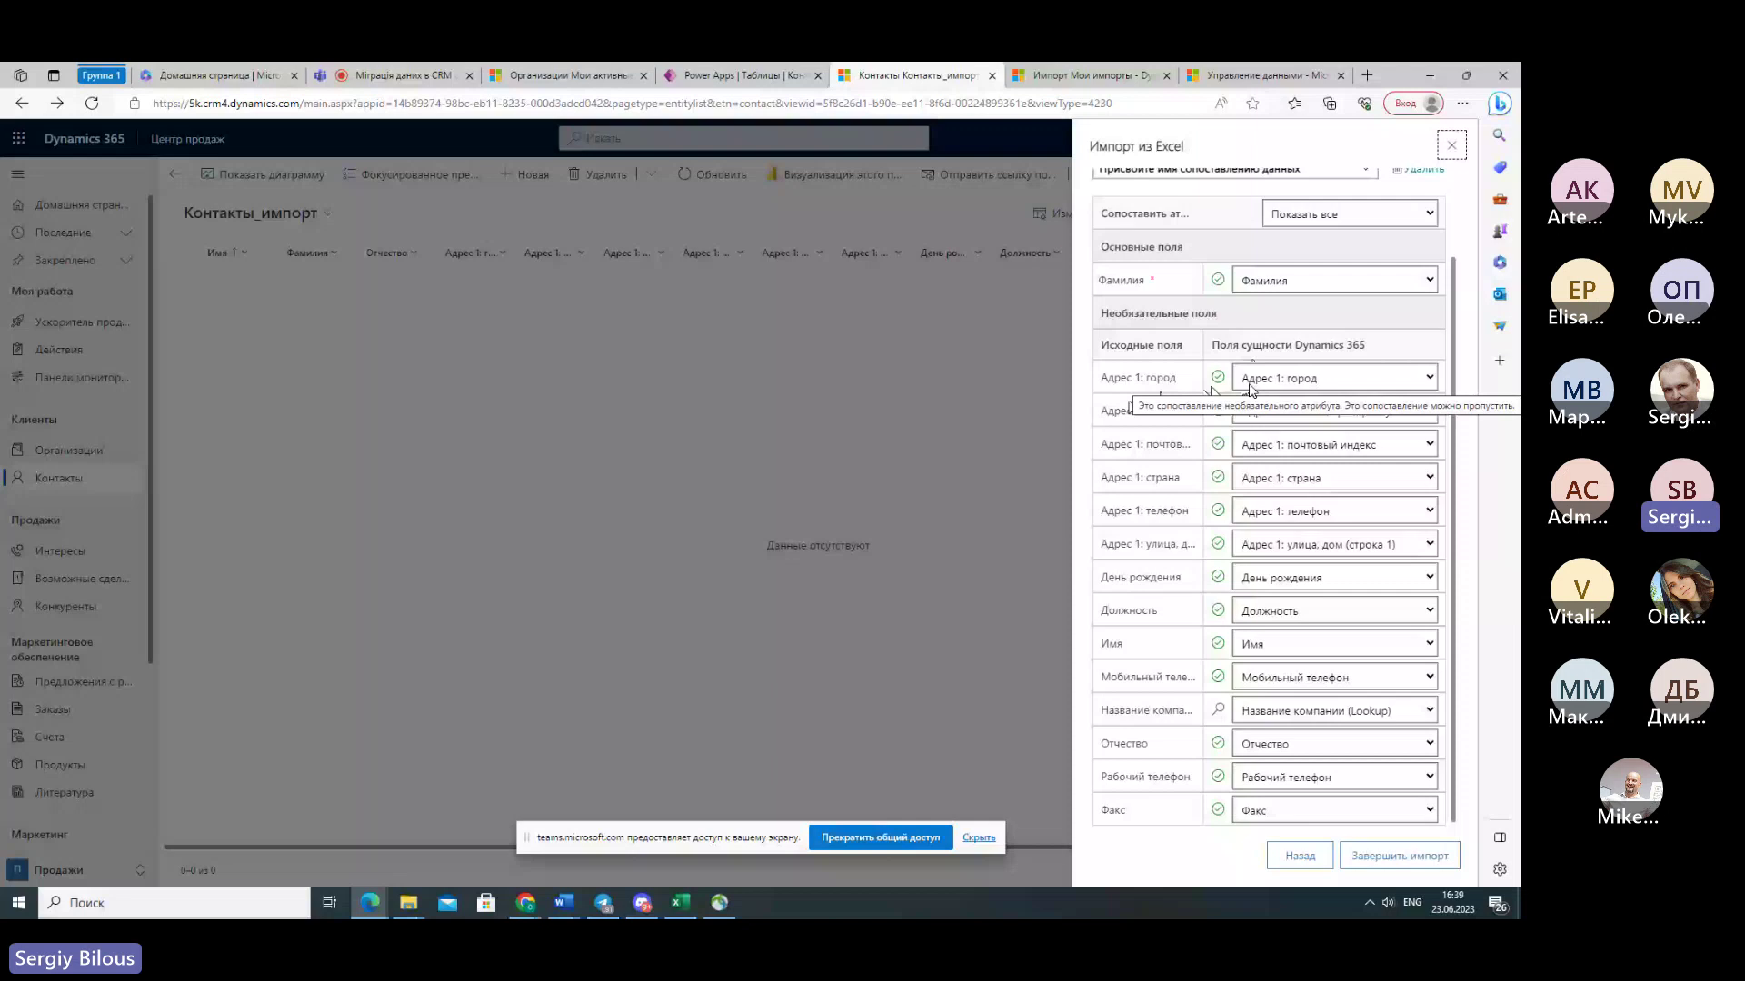
scroll(1251, 389, up, 2)
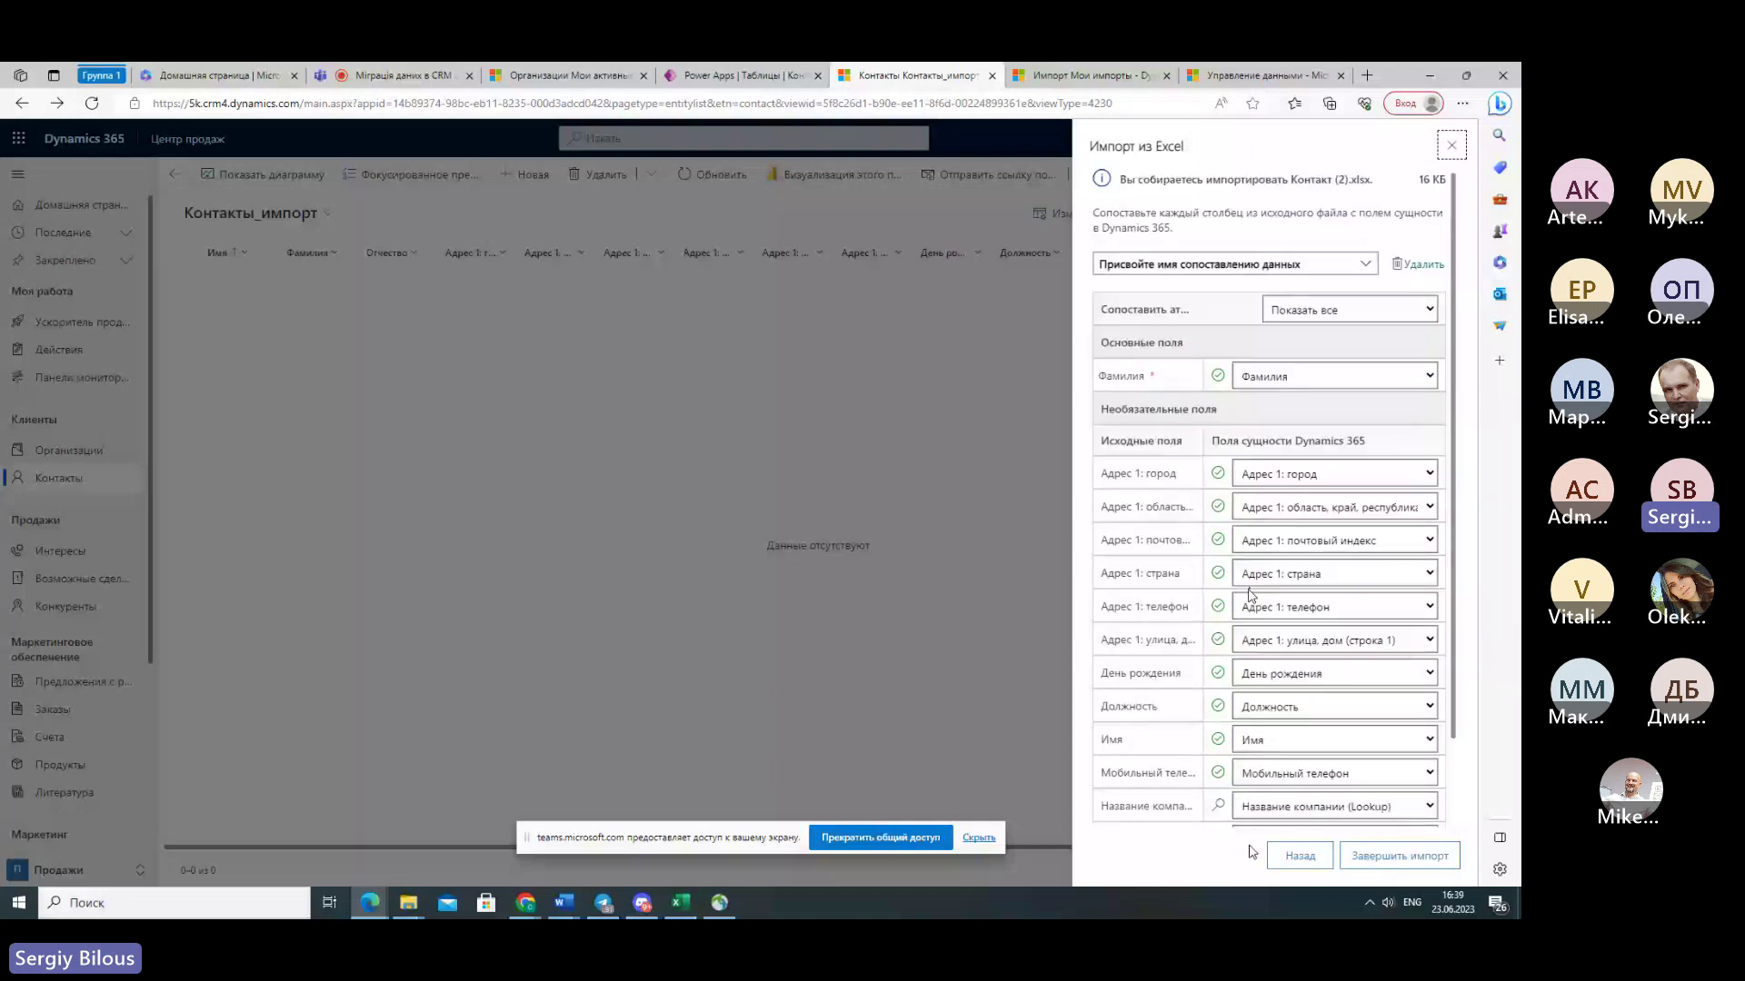
scroll(1250, 595, down, 2)
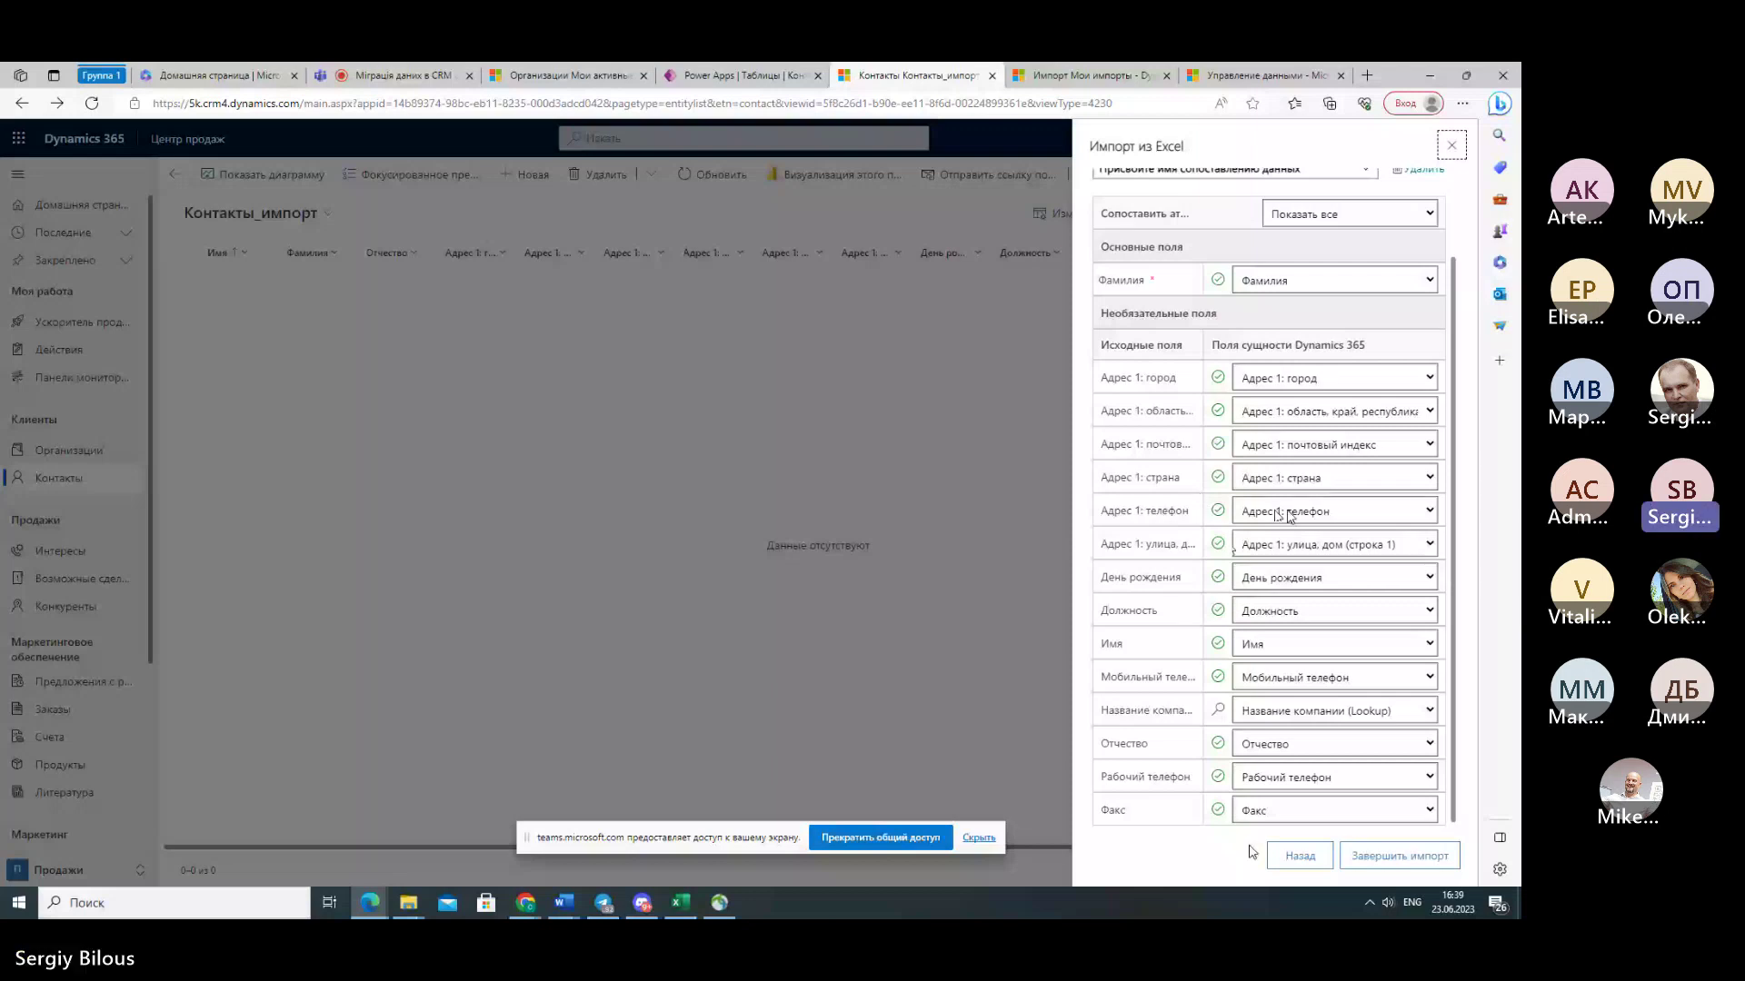
scroll(1280, 513, up, 2)
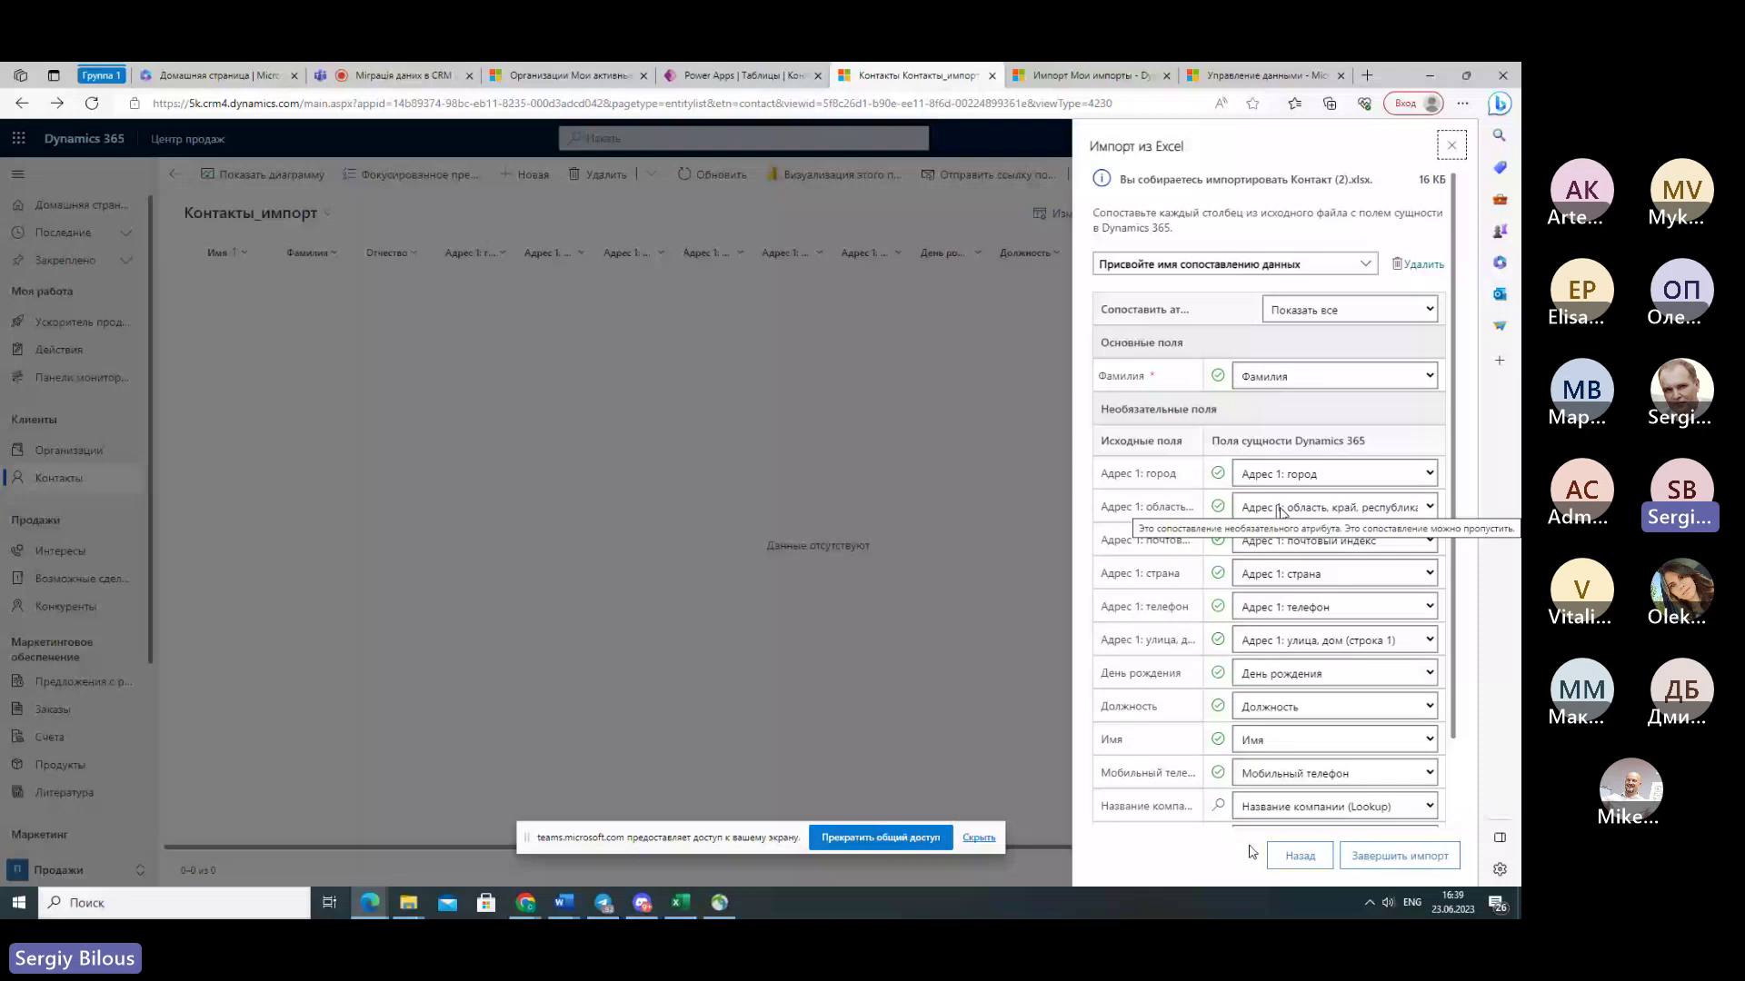
scroll(1279, 511, down, 2)
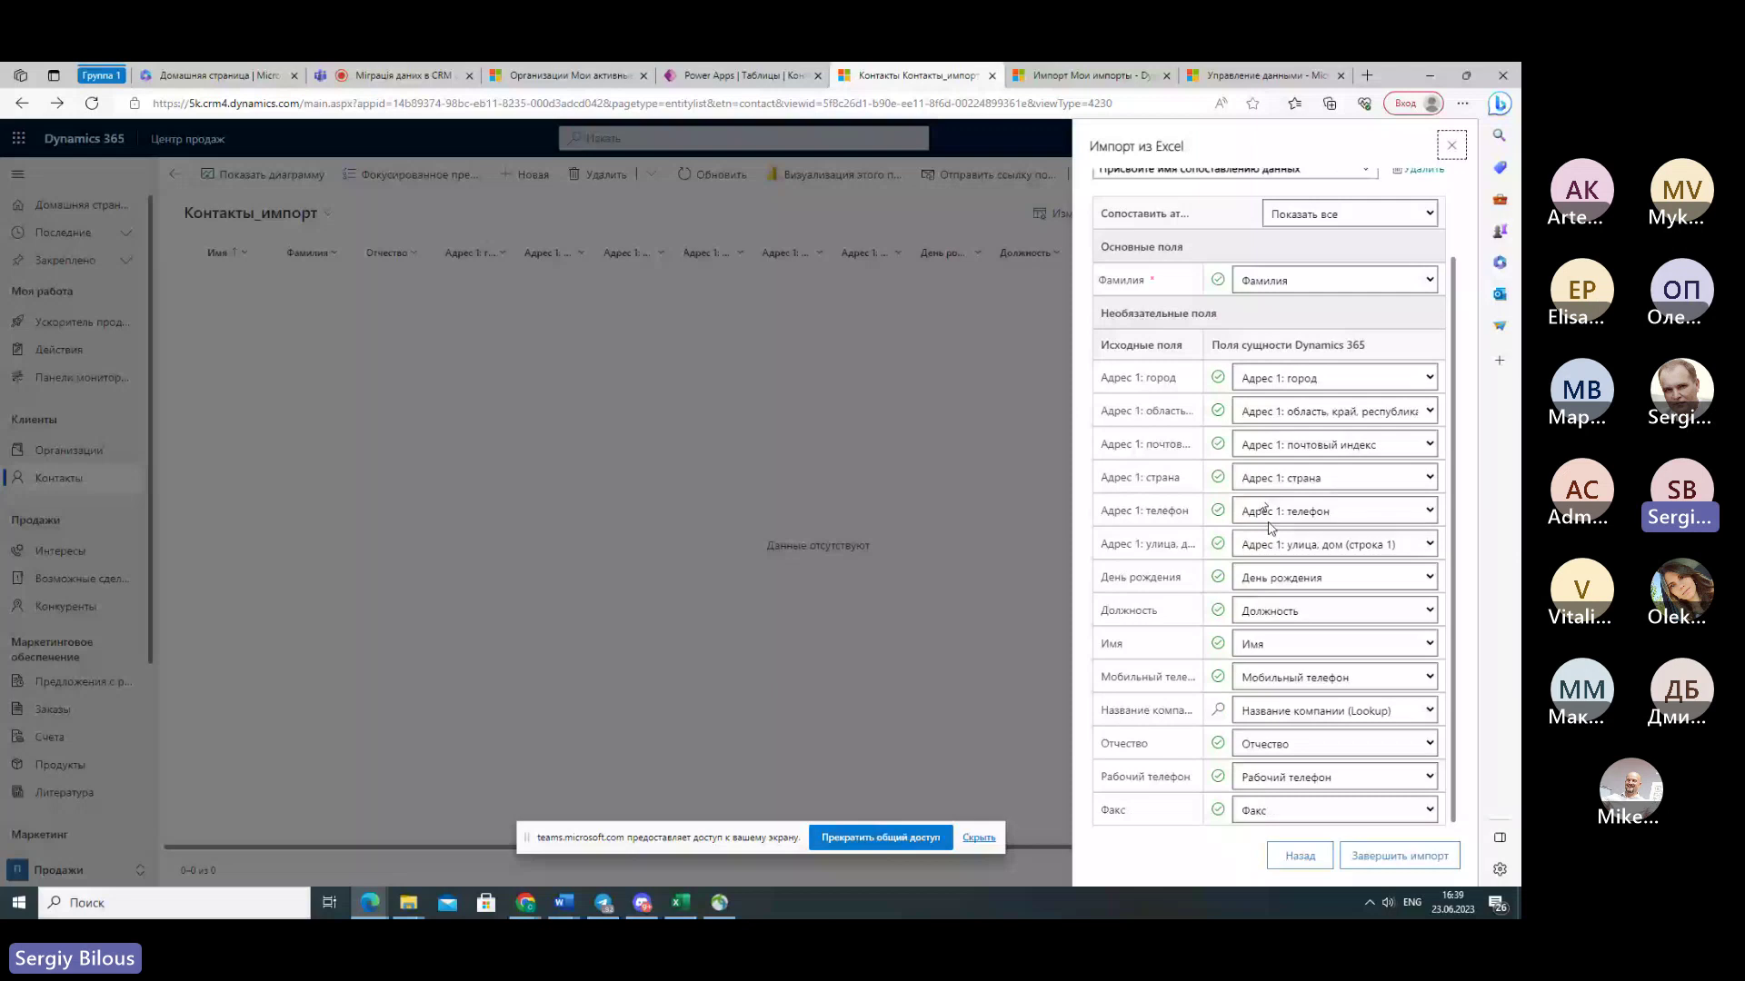
click(1376, 858)
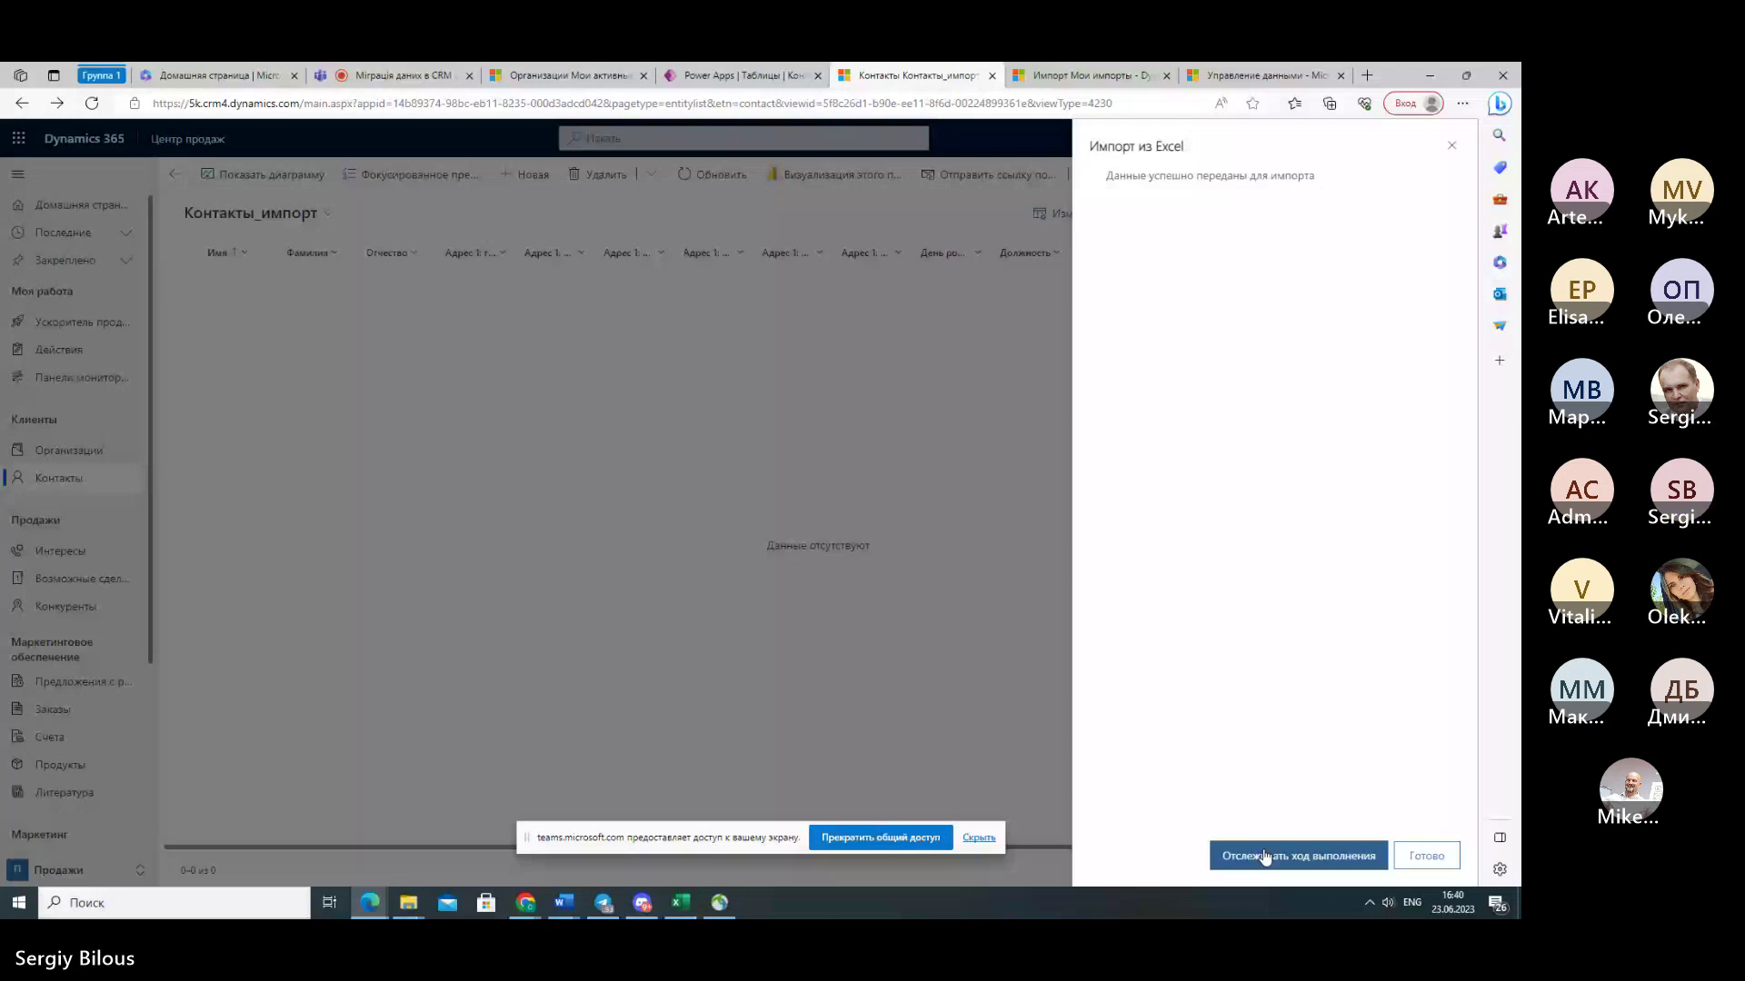
- Track the import's progress in Мои импорты, refreshing the list to update its status
click(1265, 858)
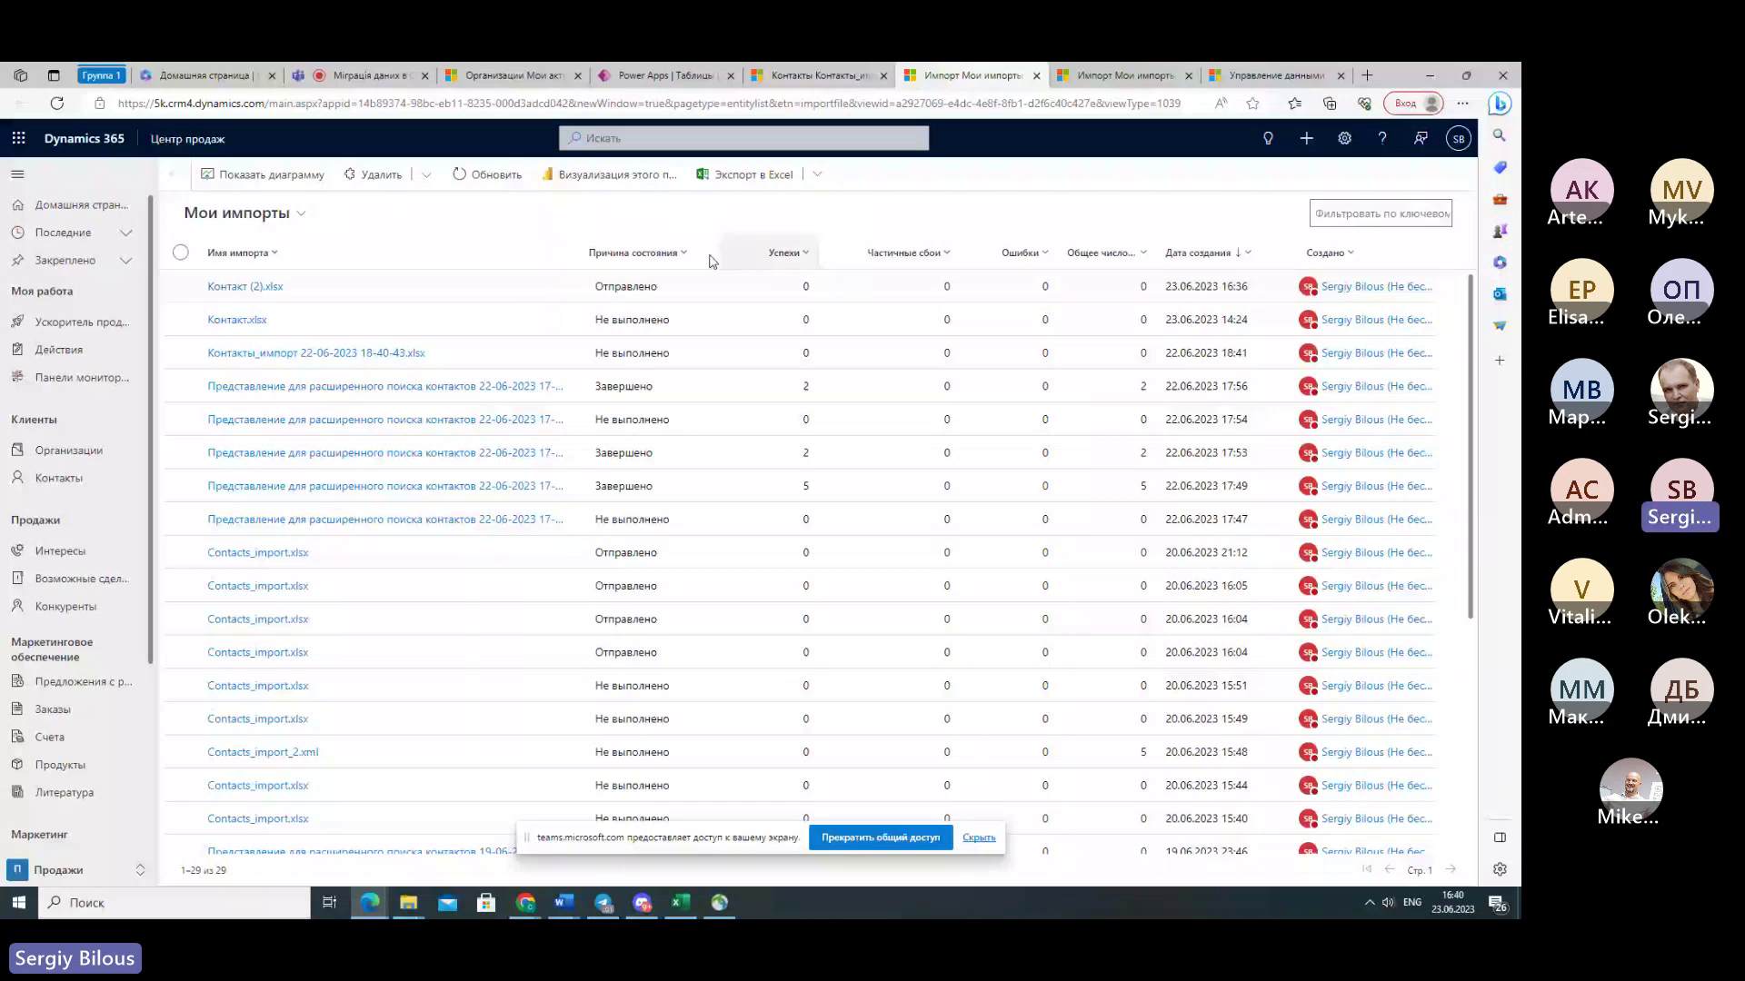
click(474, 182)
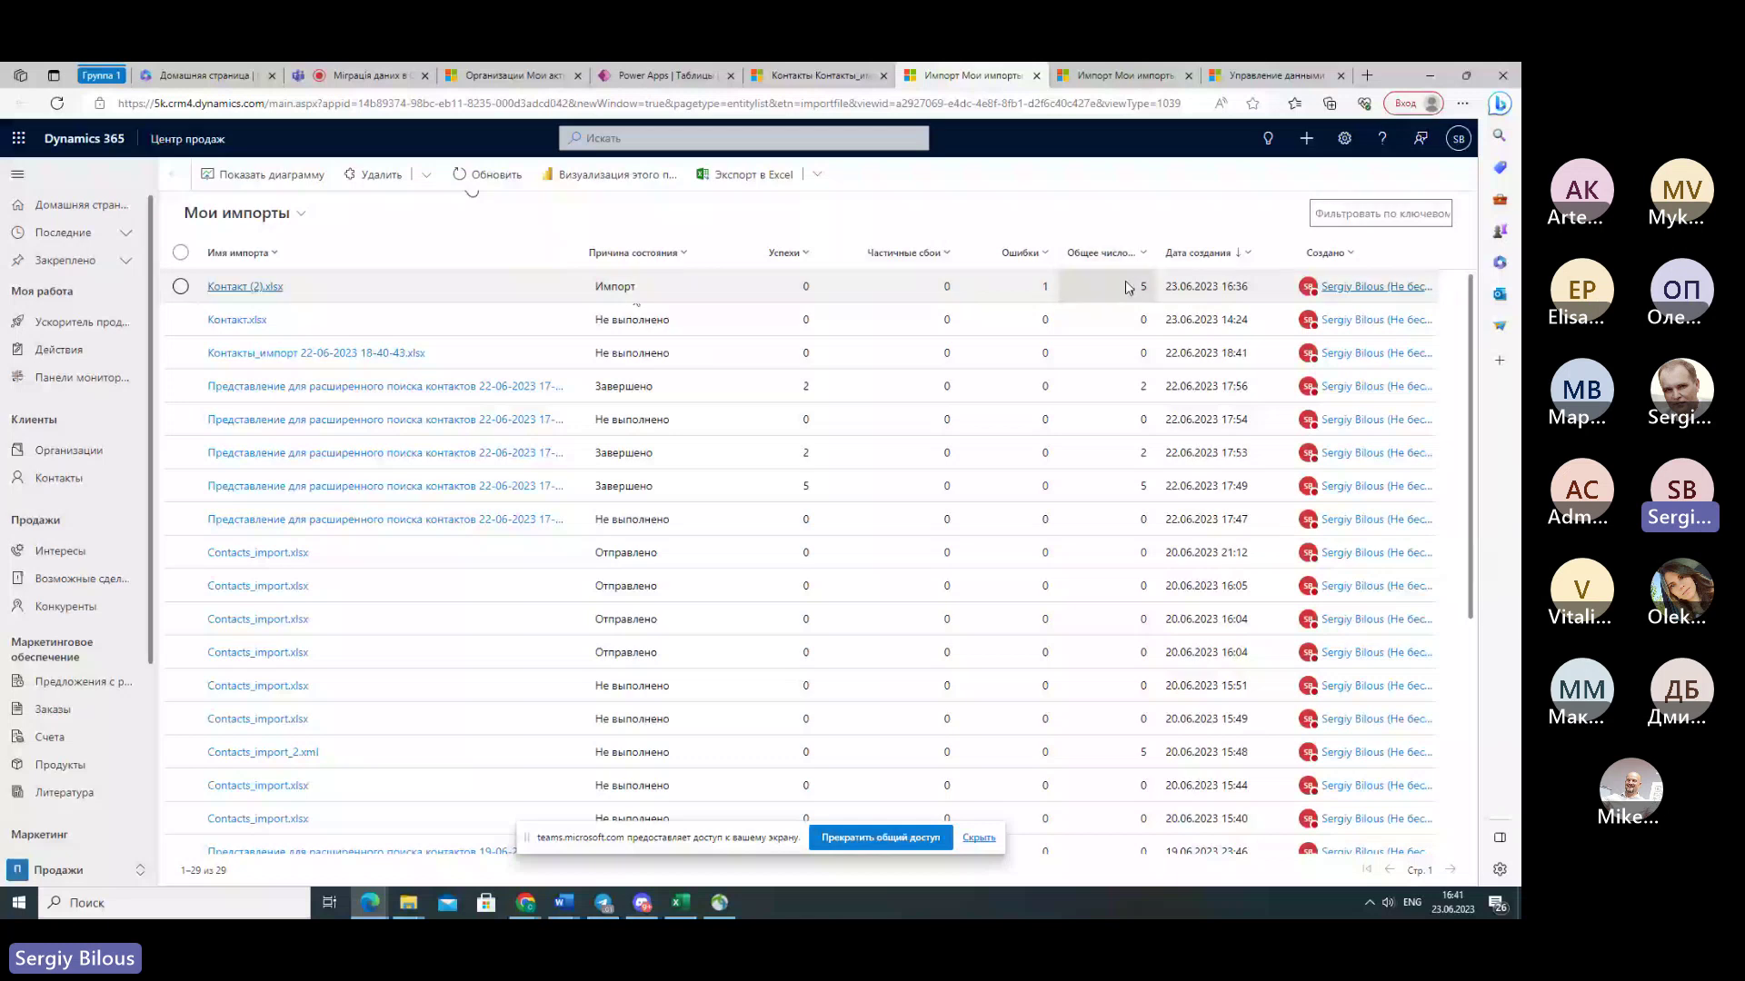
click(492, 176)
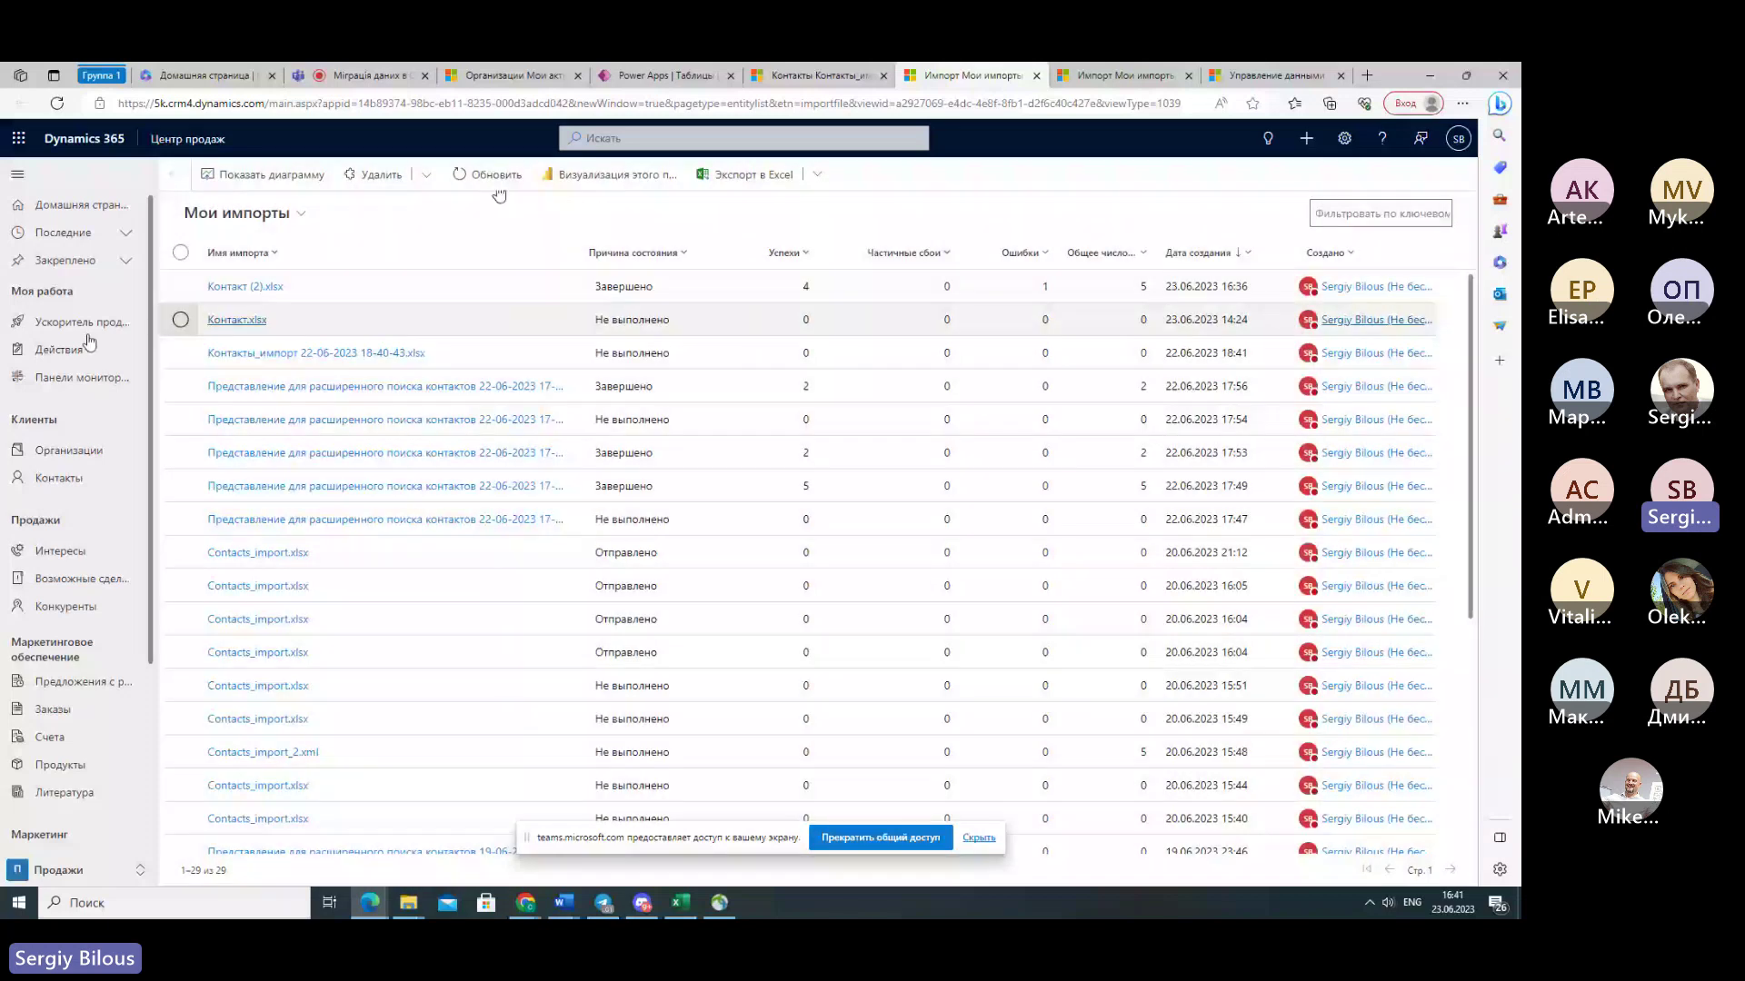
- Open the Контакт (2).xlsx import record and examine its failures, widening the description, column heading and column value columns
double_click(499, 297)
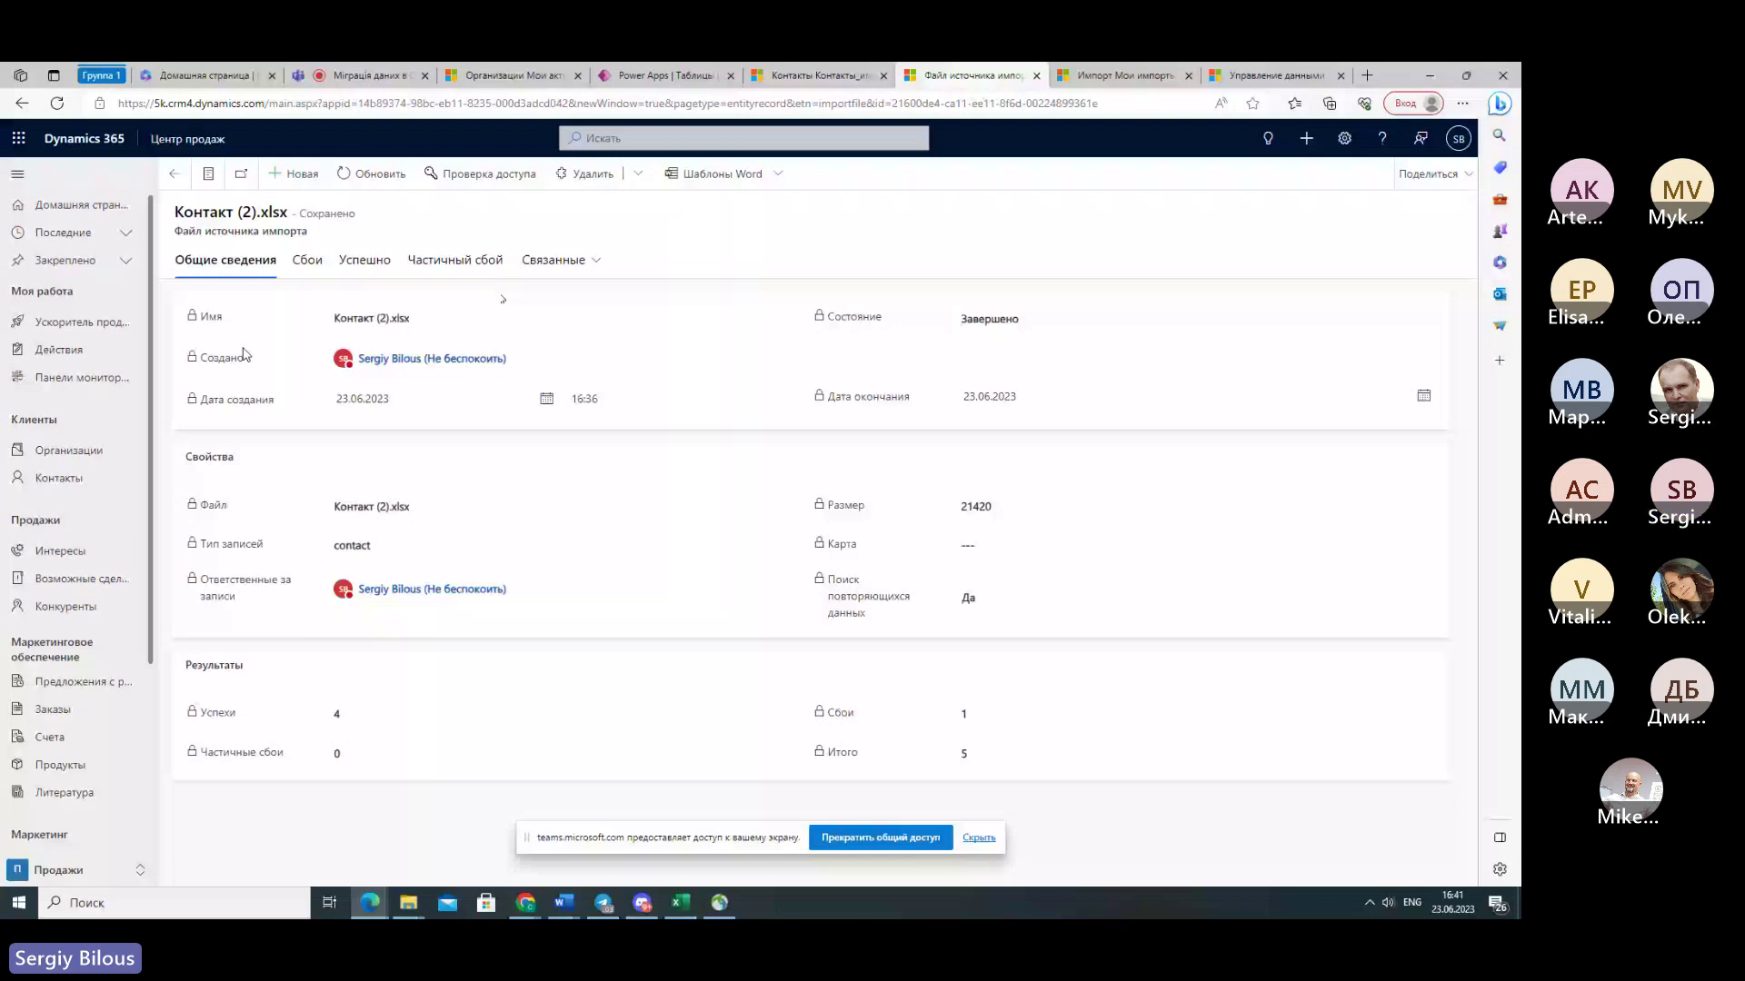
click(309, 261)
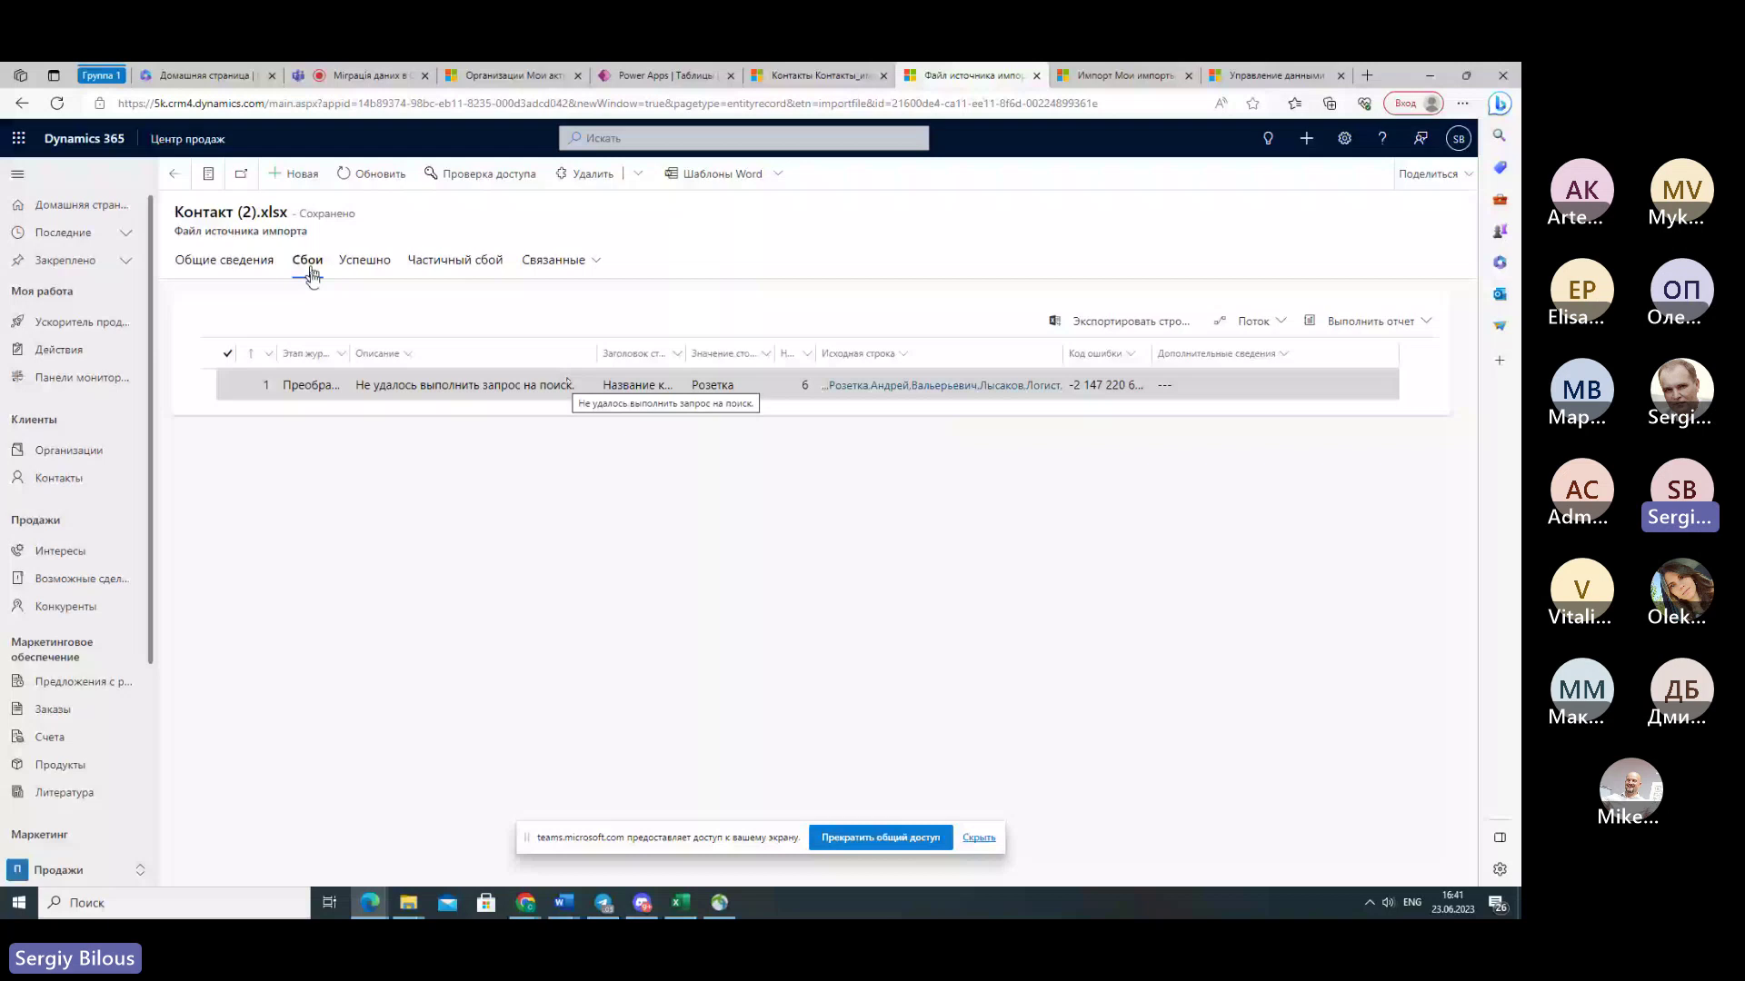
drag(596, 354, 678, 353)
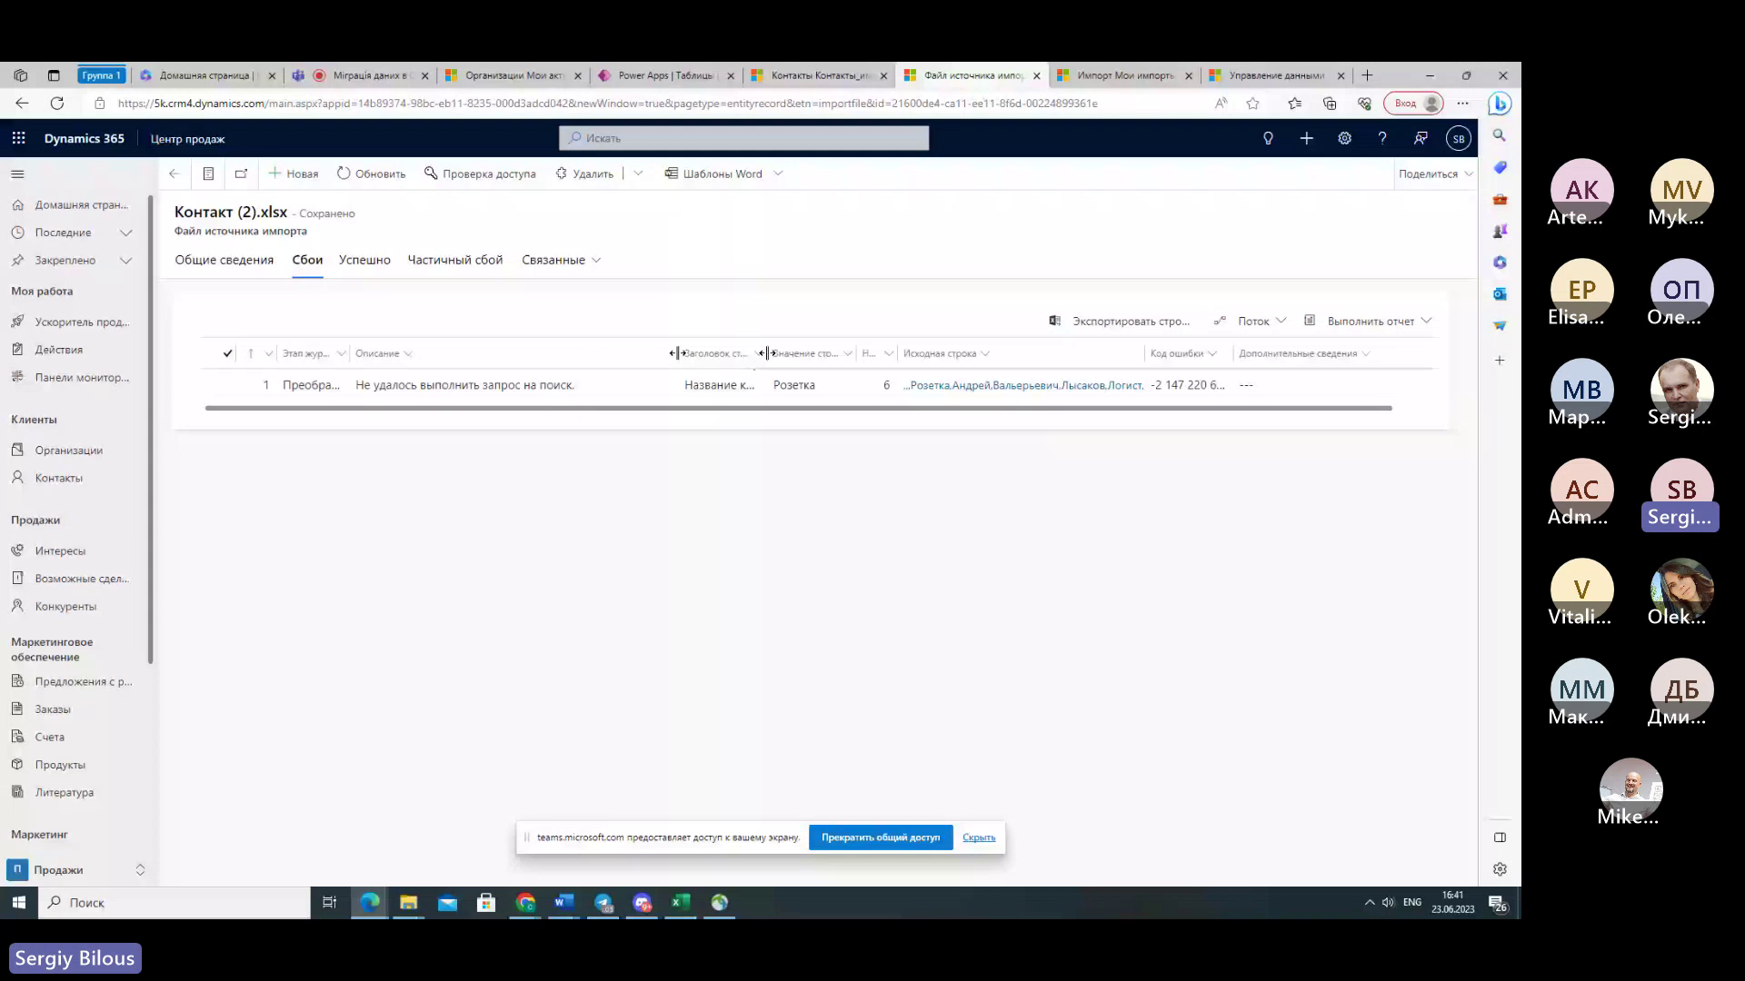
double_click(768, 353)
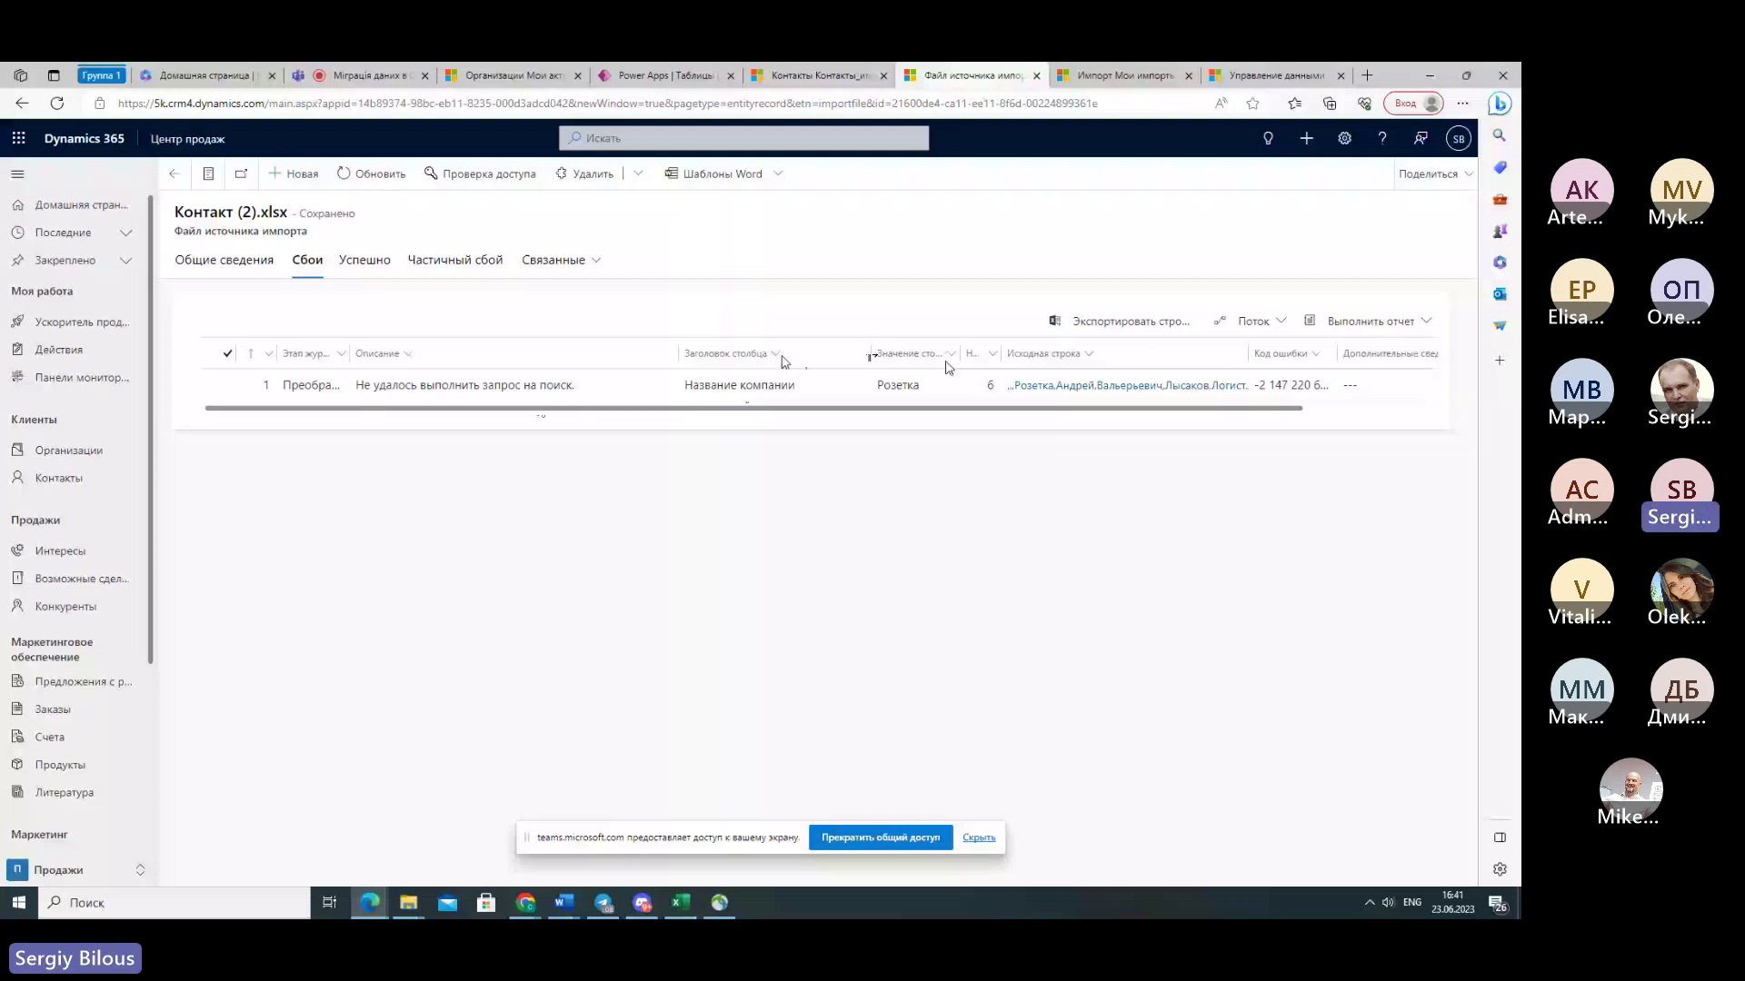
drag(958, 355, 1018, 354)
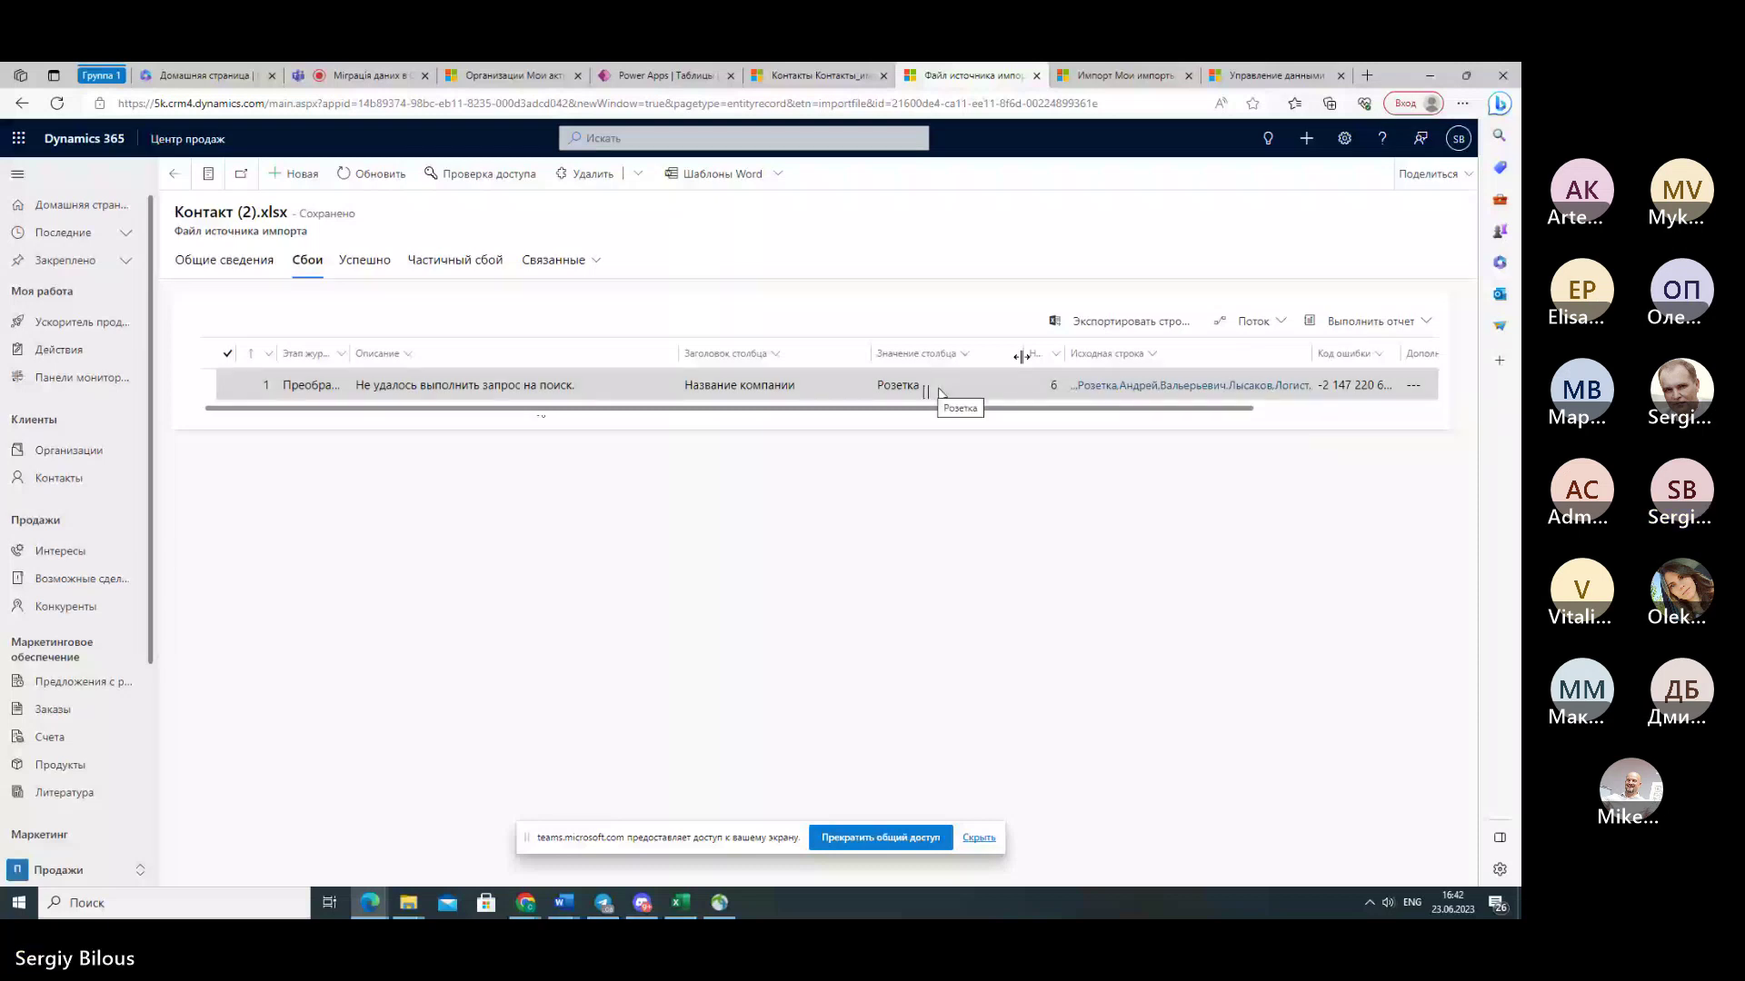
- Review the import's successful and partially failed records, and recheck its failures
click(365, 263)
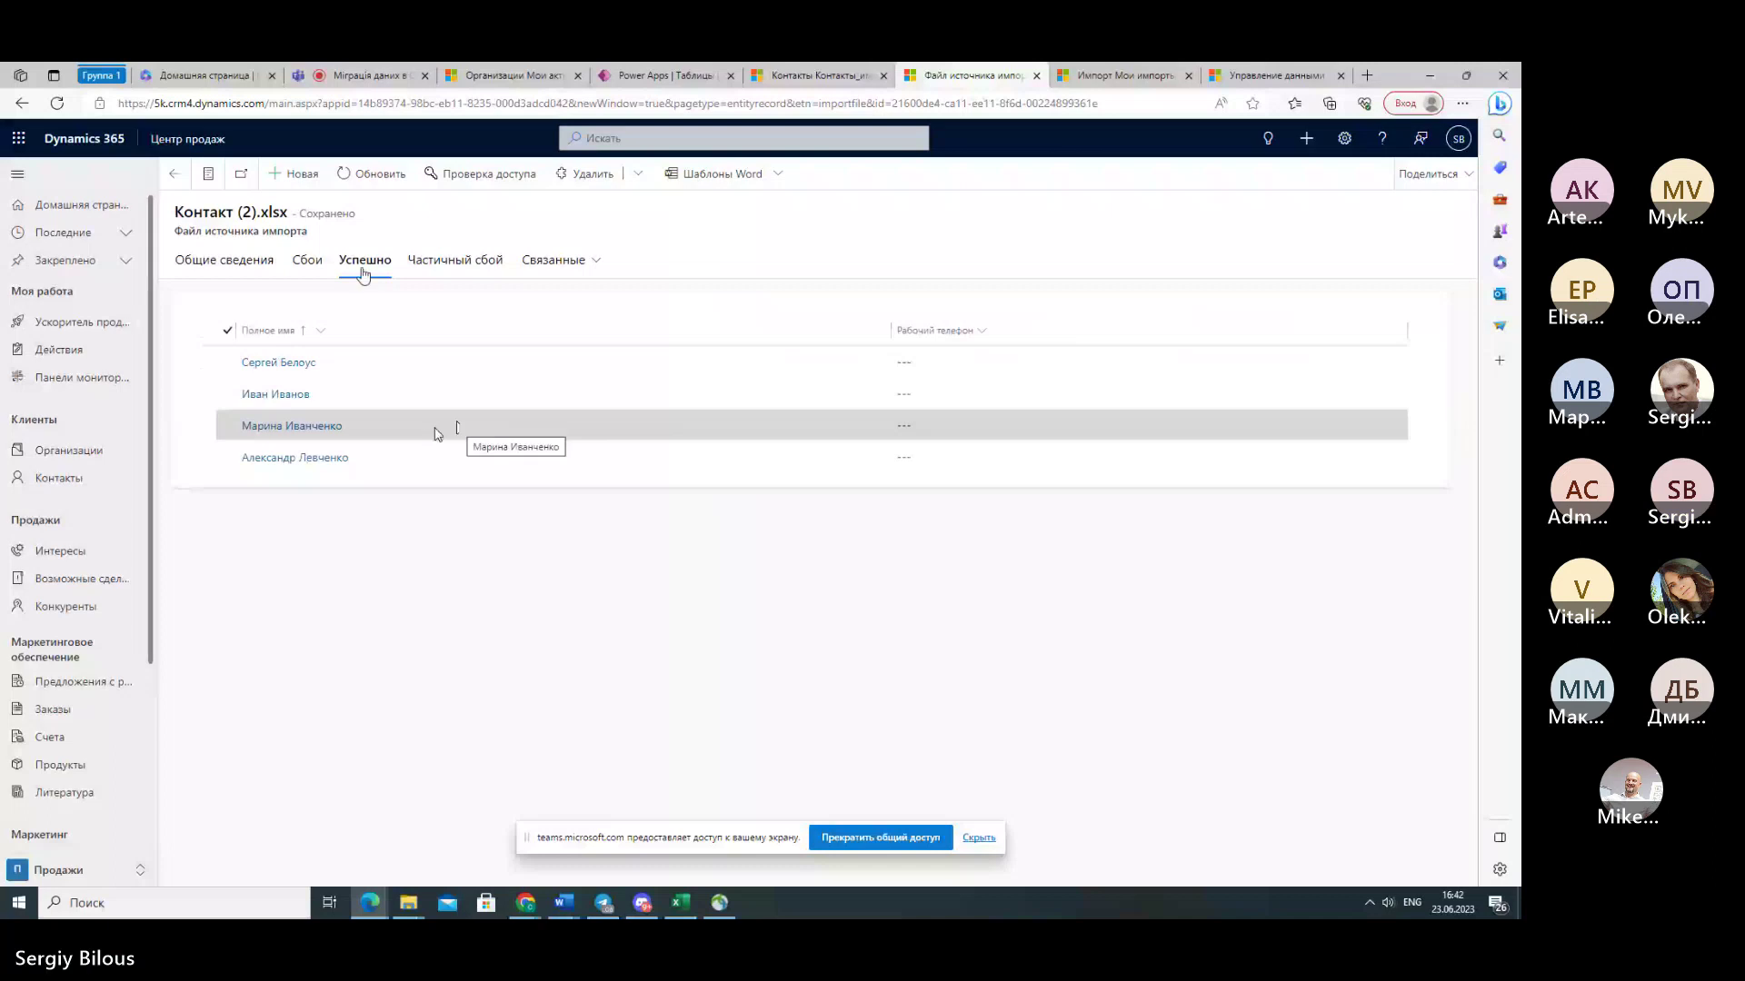
click(432, 270)
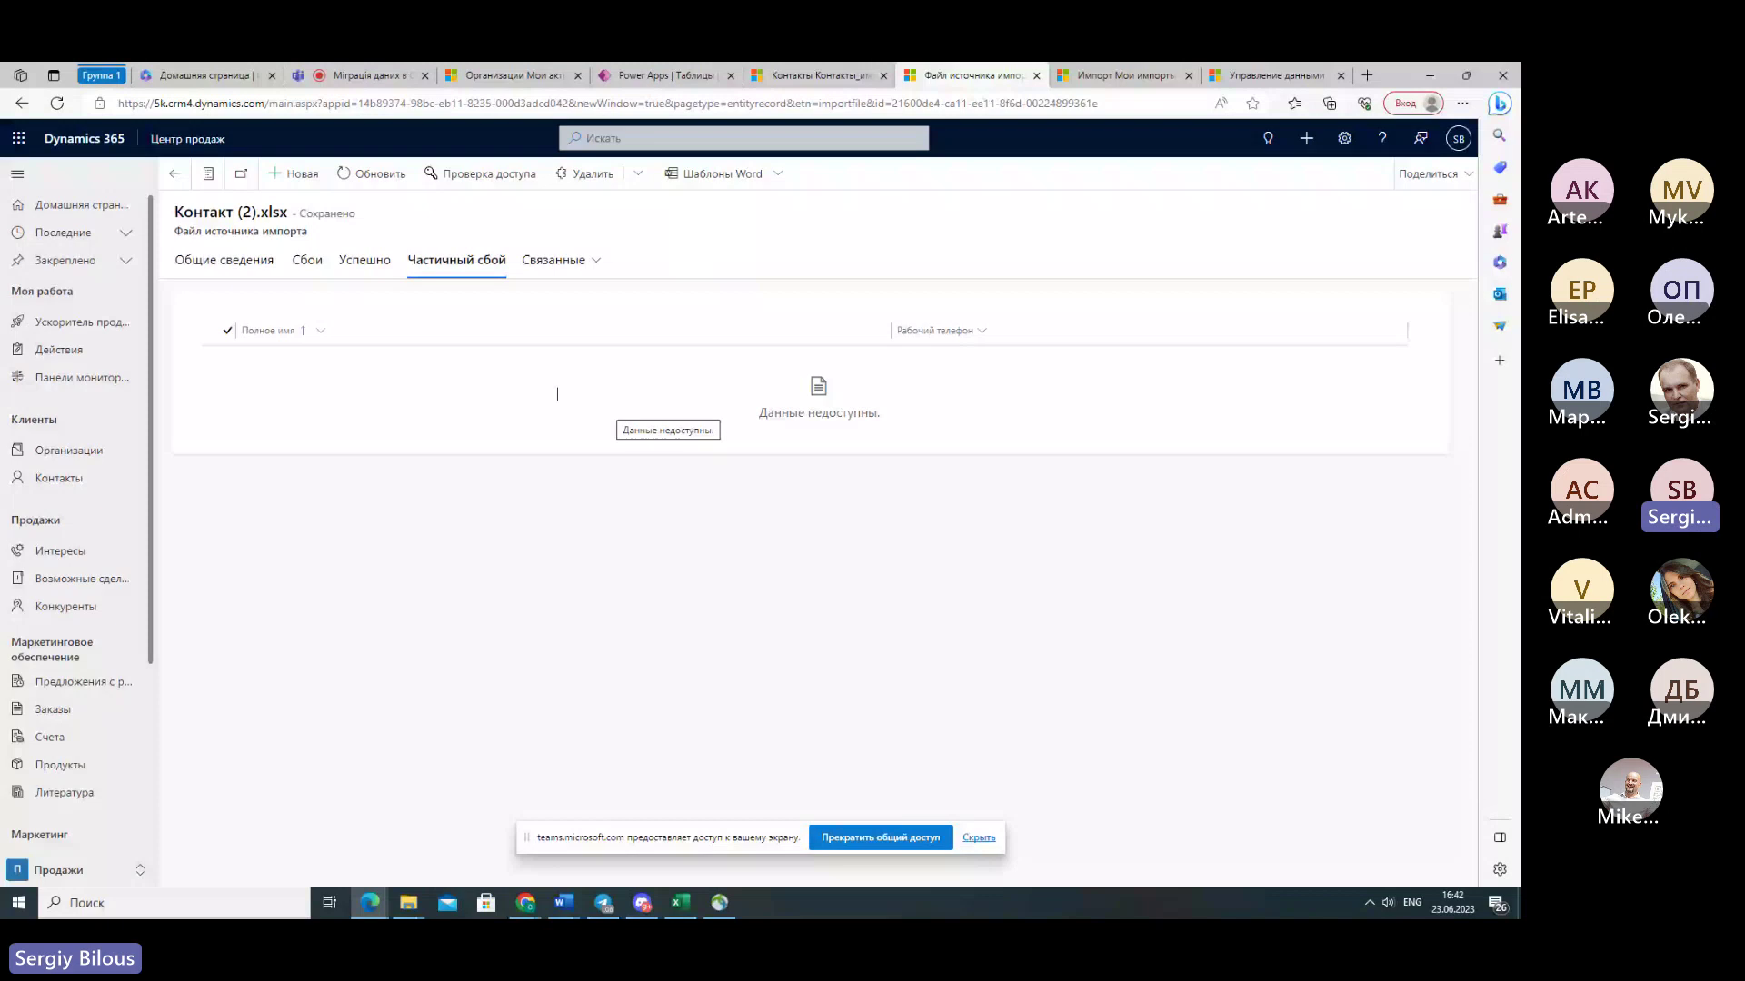
click(299, 268)
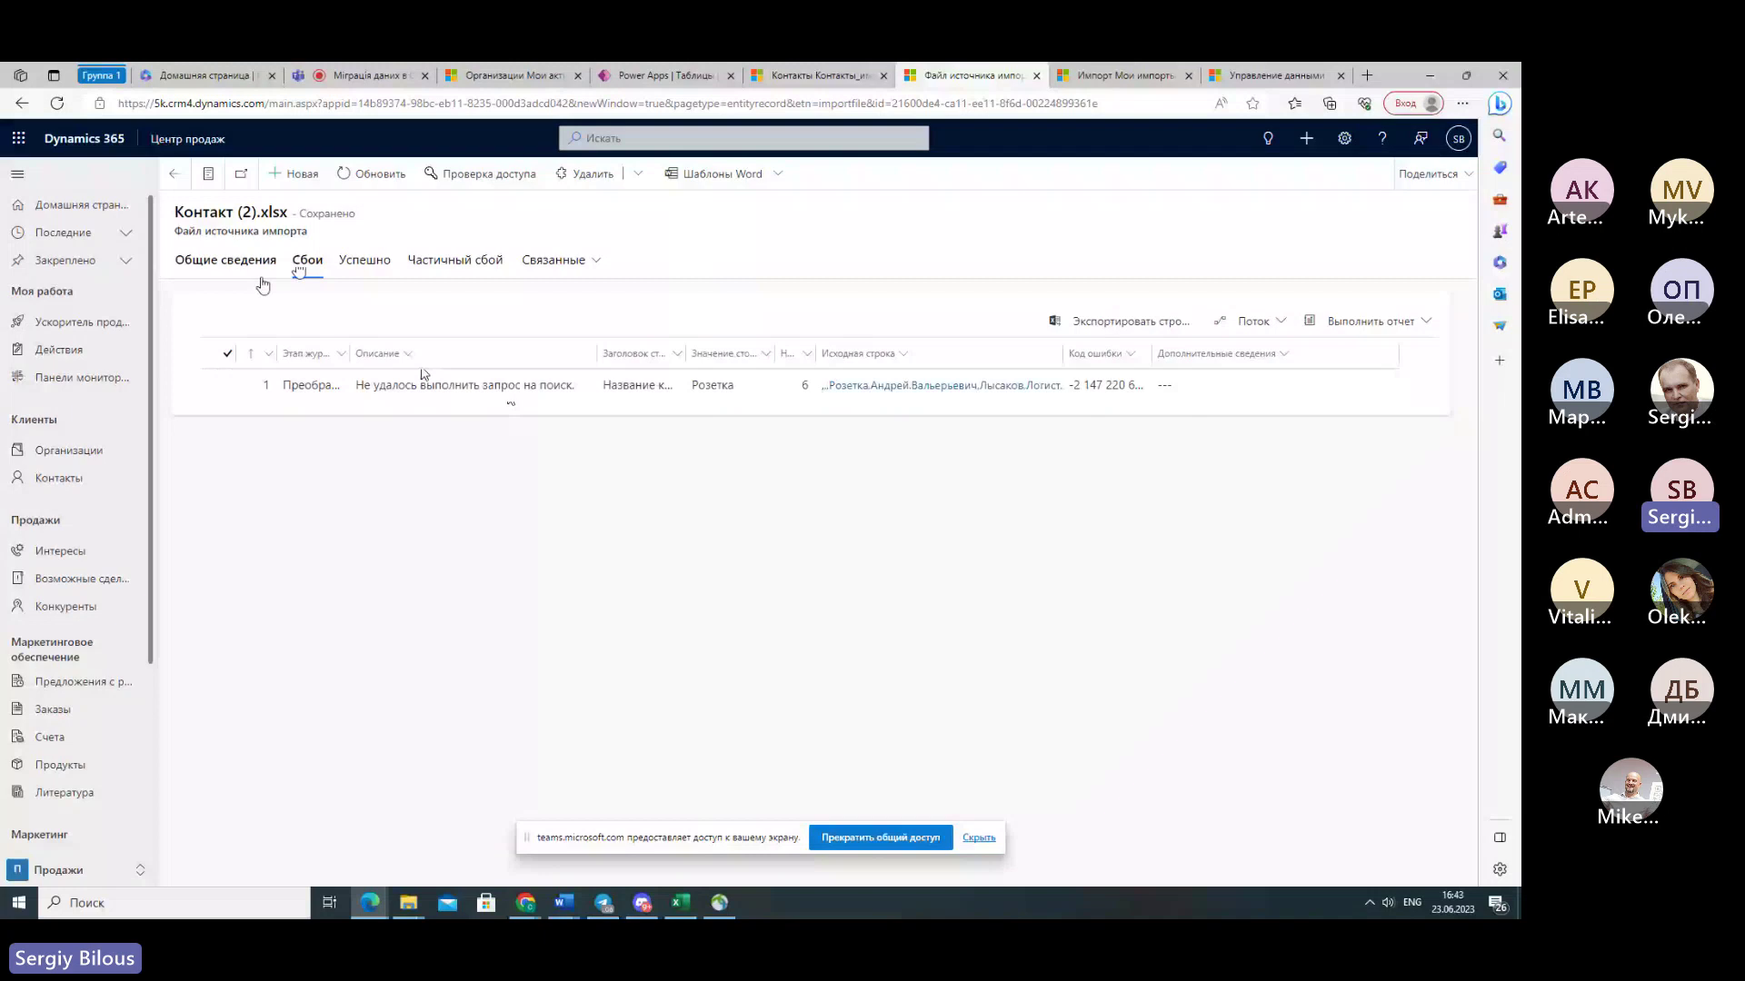
- Return to Мои импорты and examine the deletion options for the Контакт (2).xlsx import without deleting anything
click(174, 173)
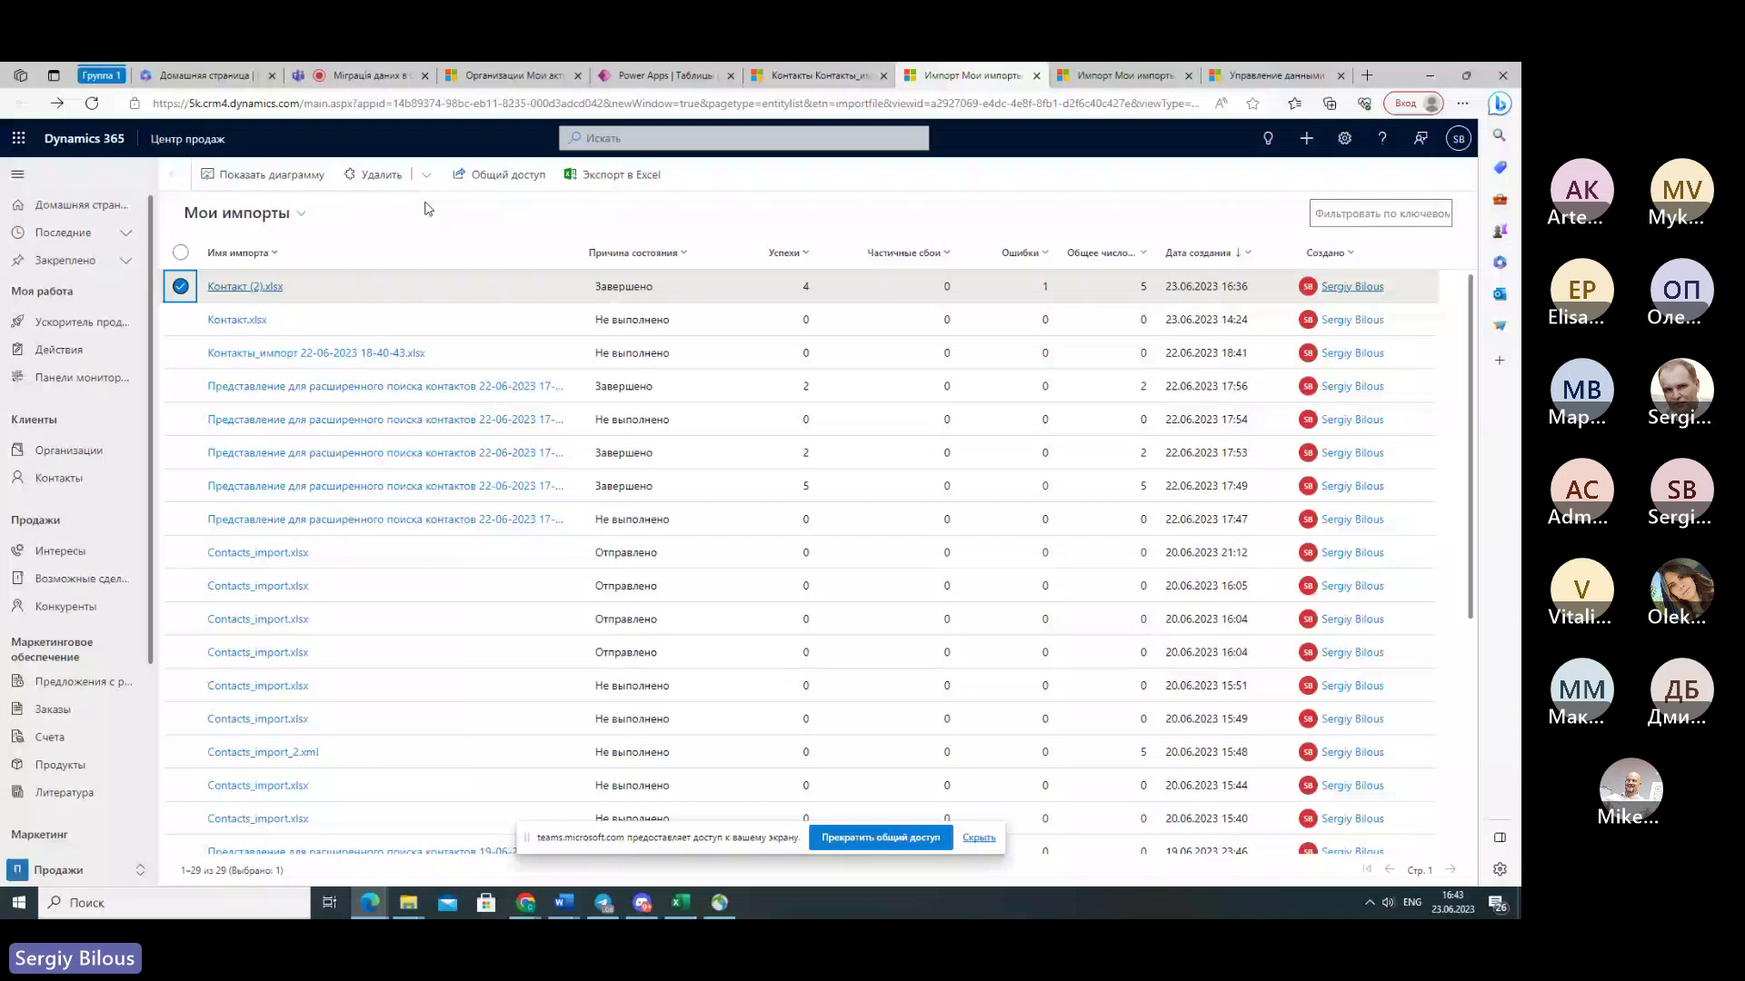
click(426, 175)
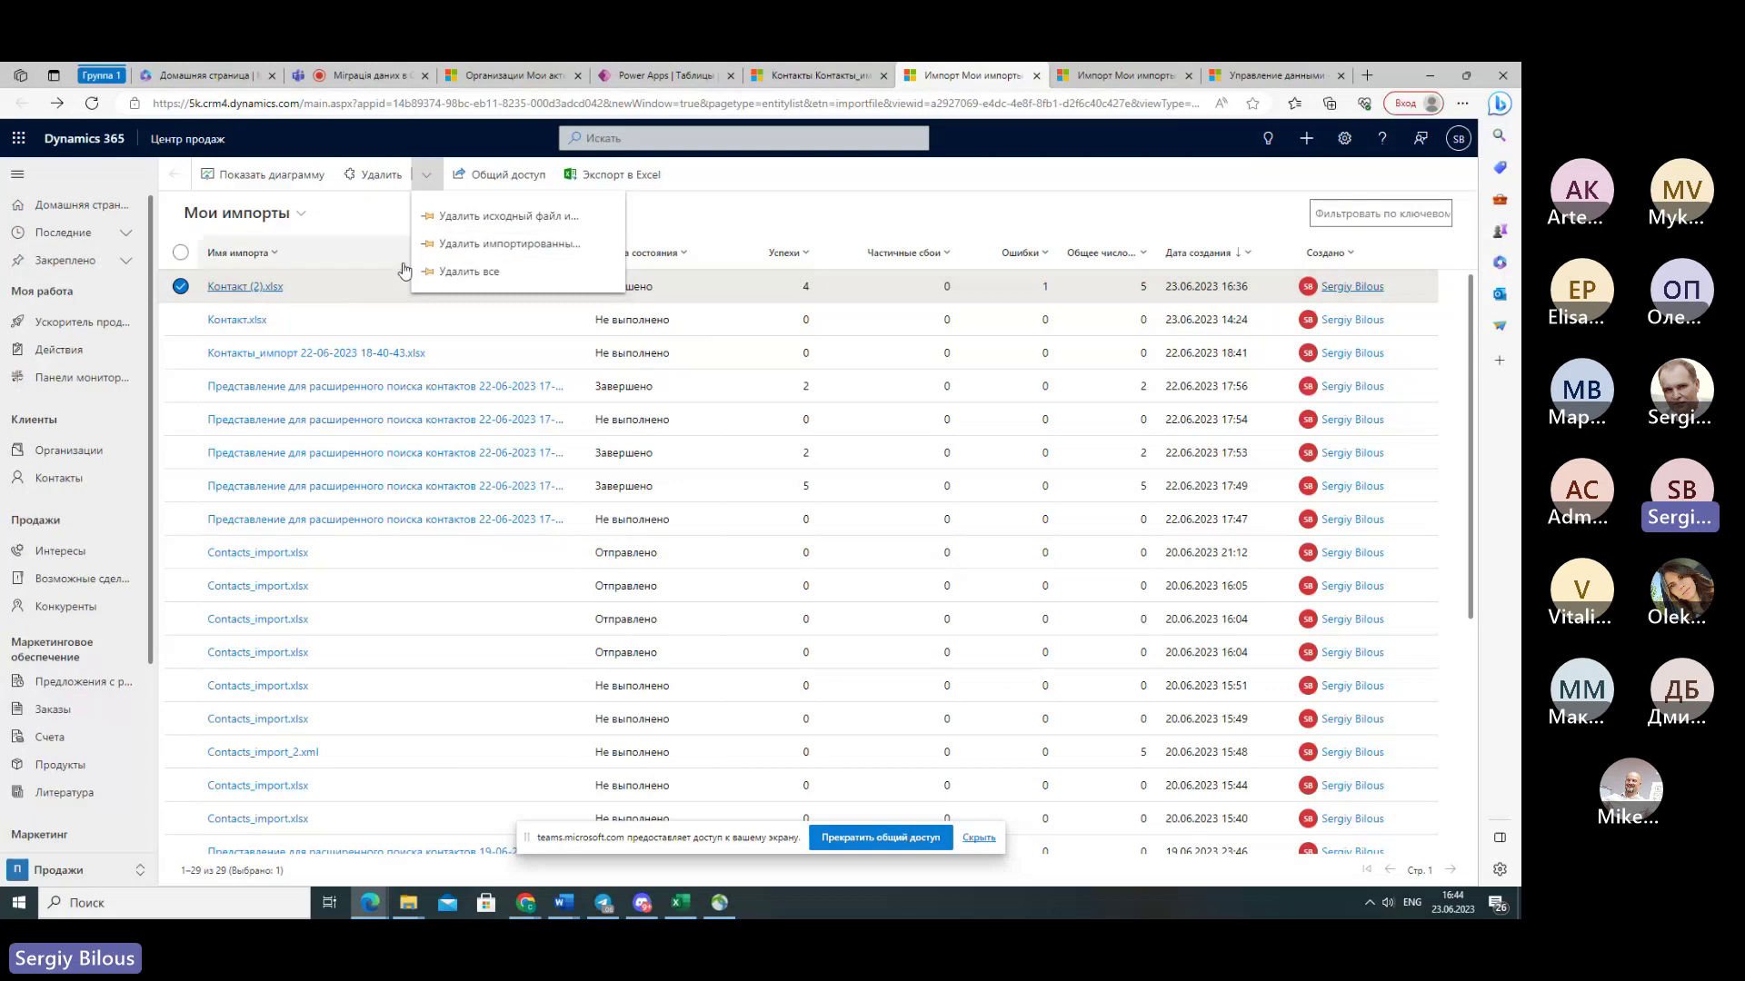
click(370, 223)
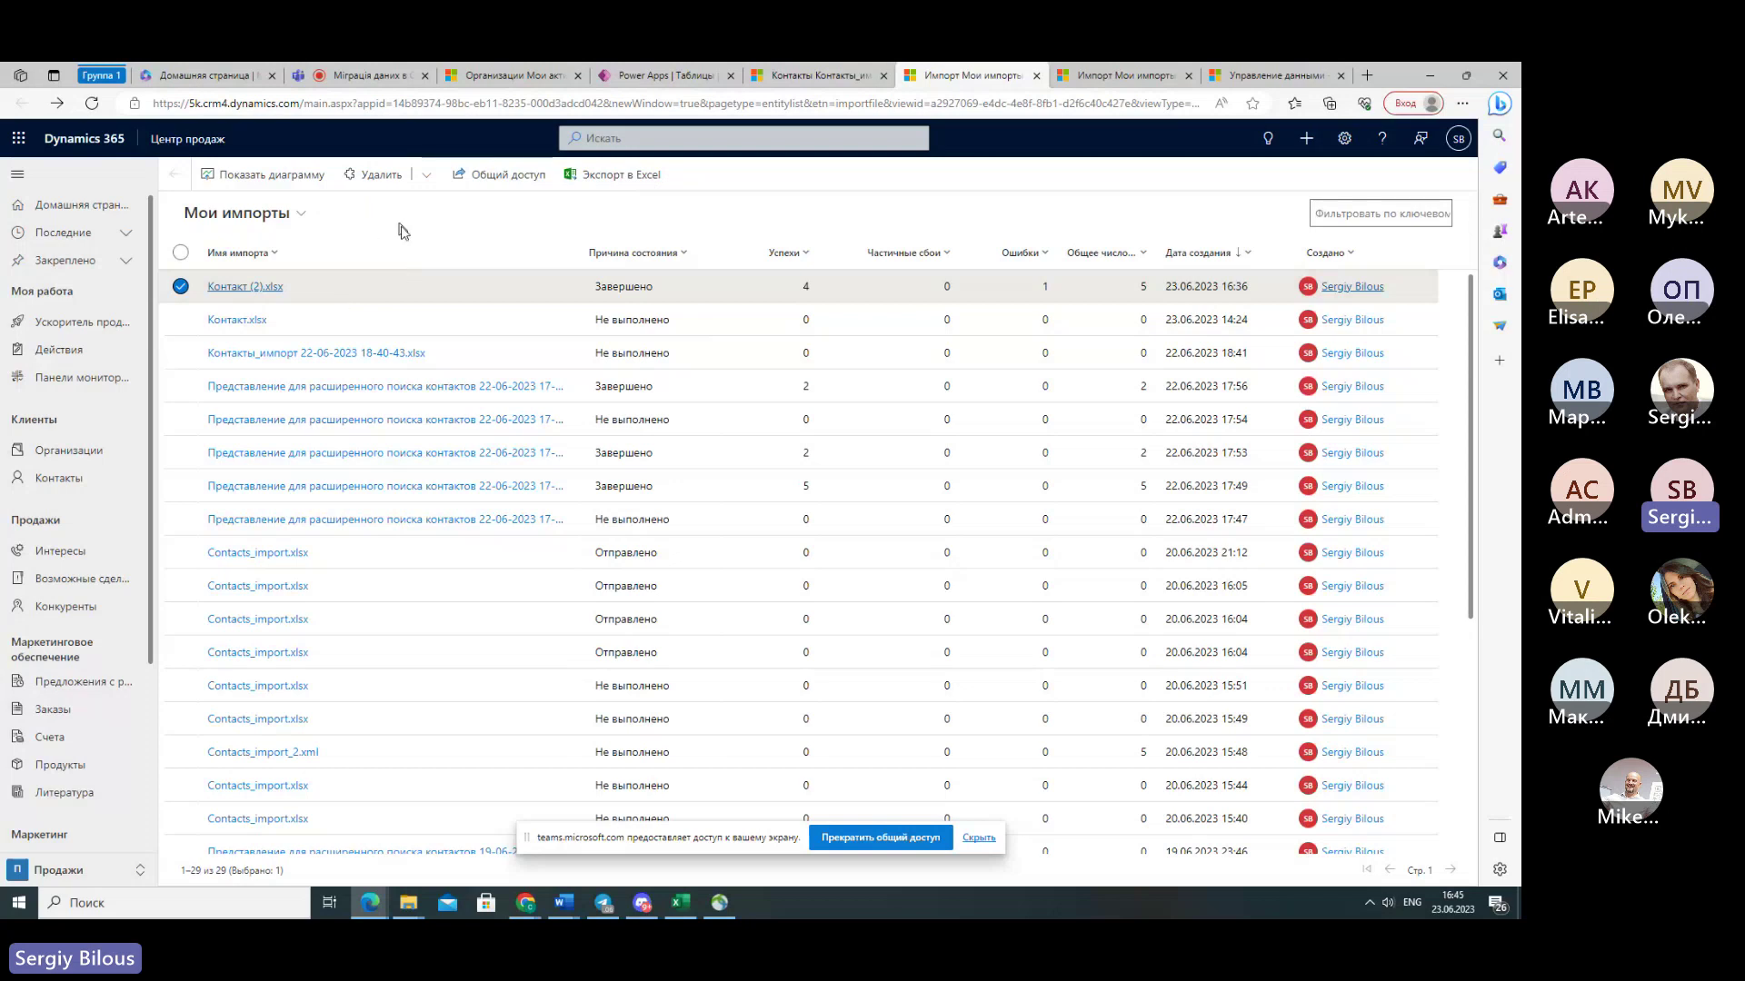
- Return to the Контакты_импорт view, close the completed import and refresh the contact list
mouse_move(815, 82)
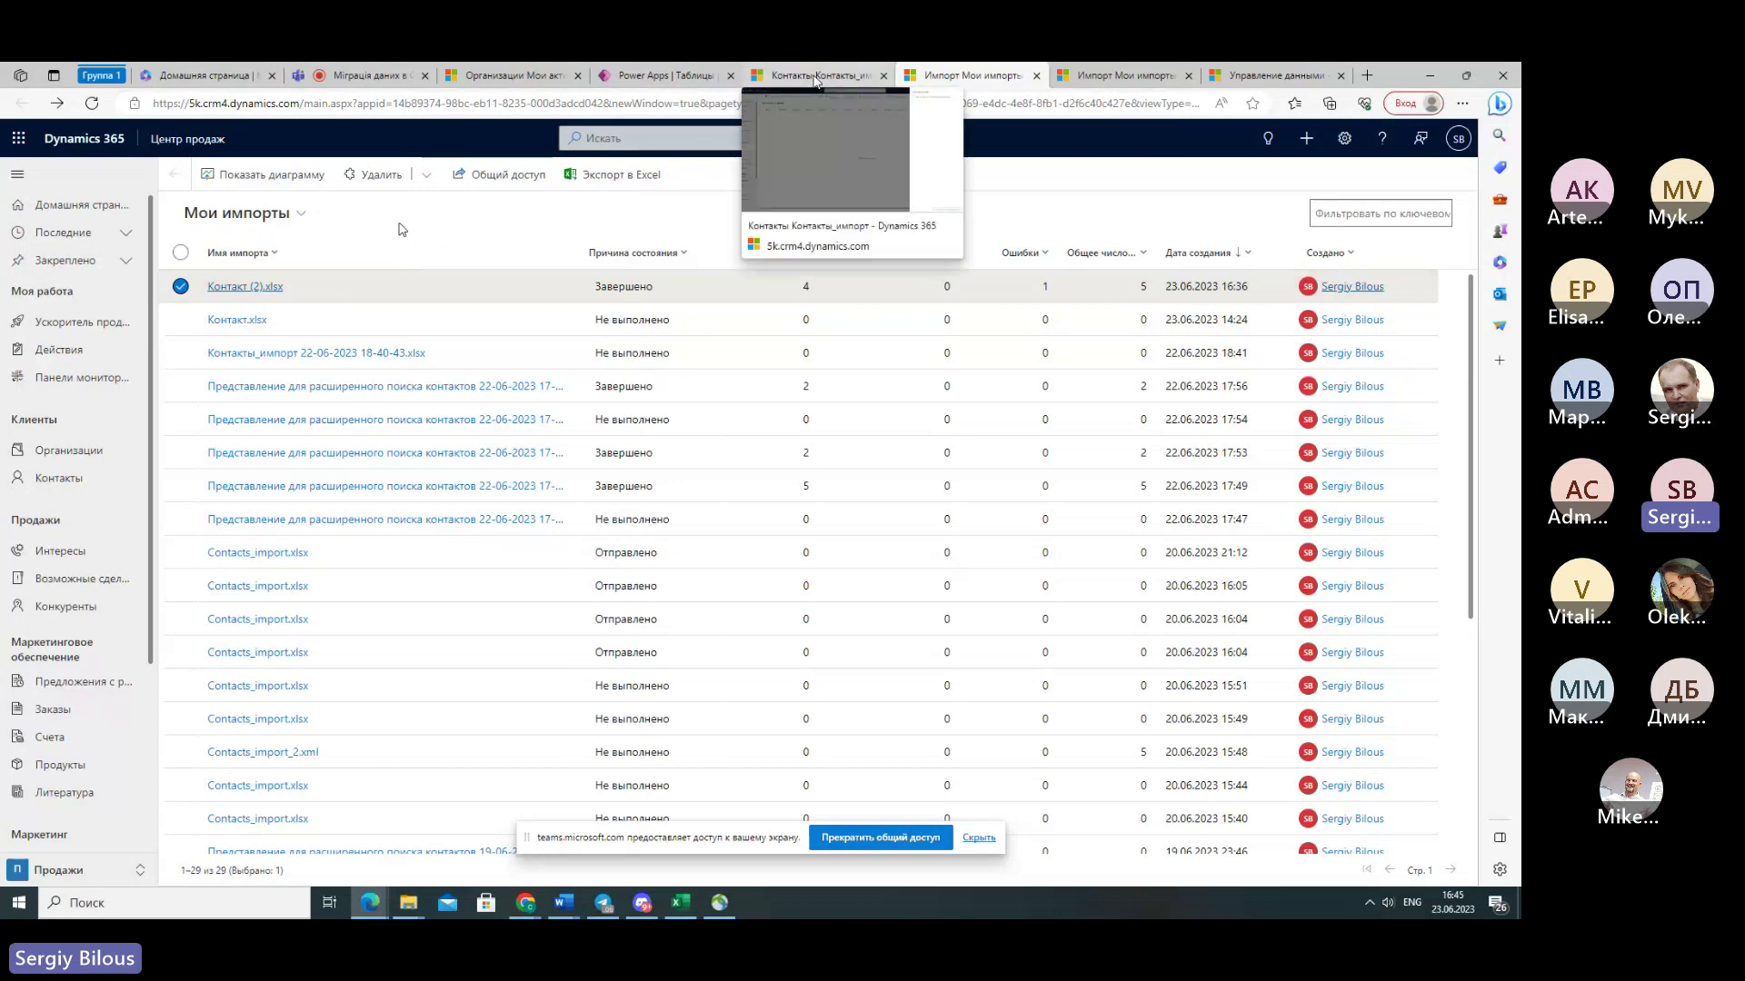
click(815, 75)
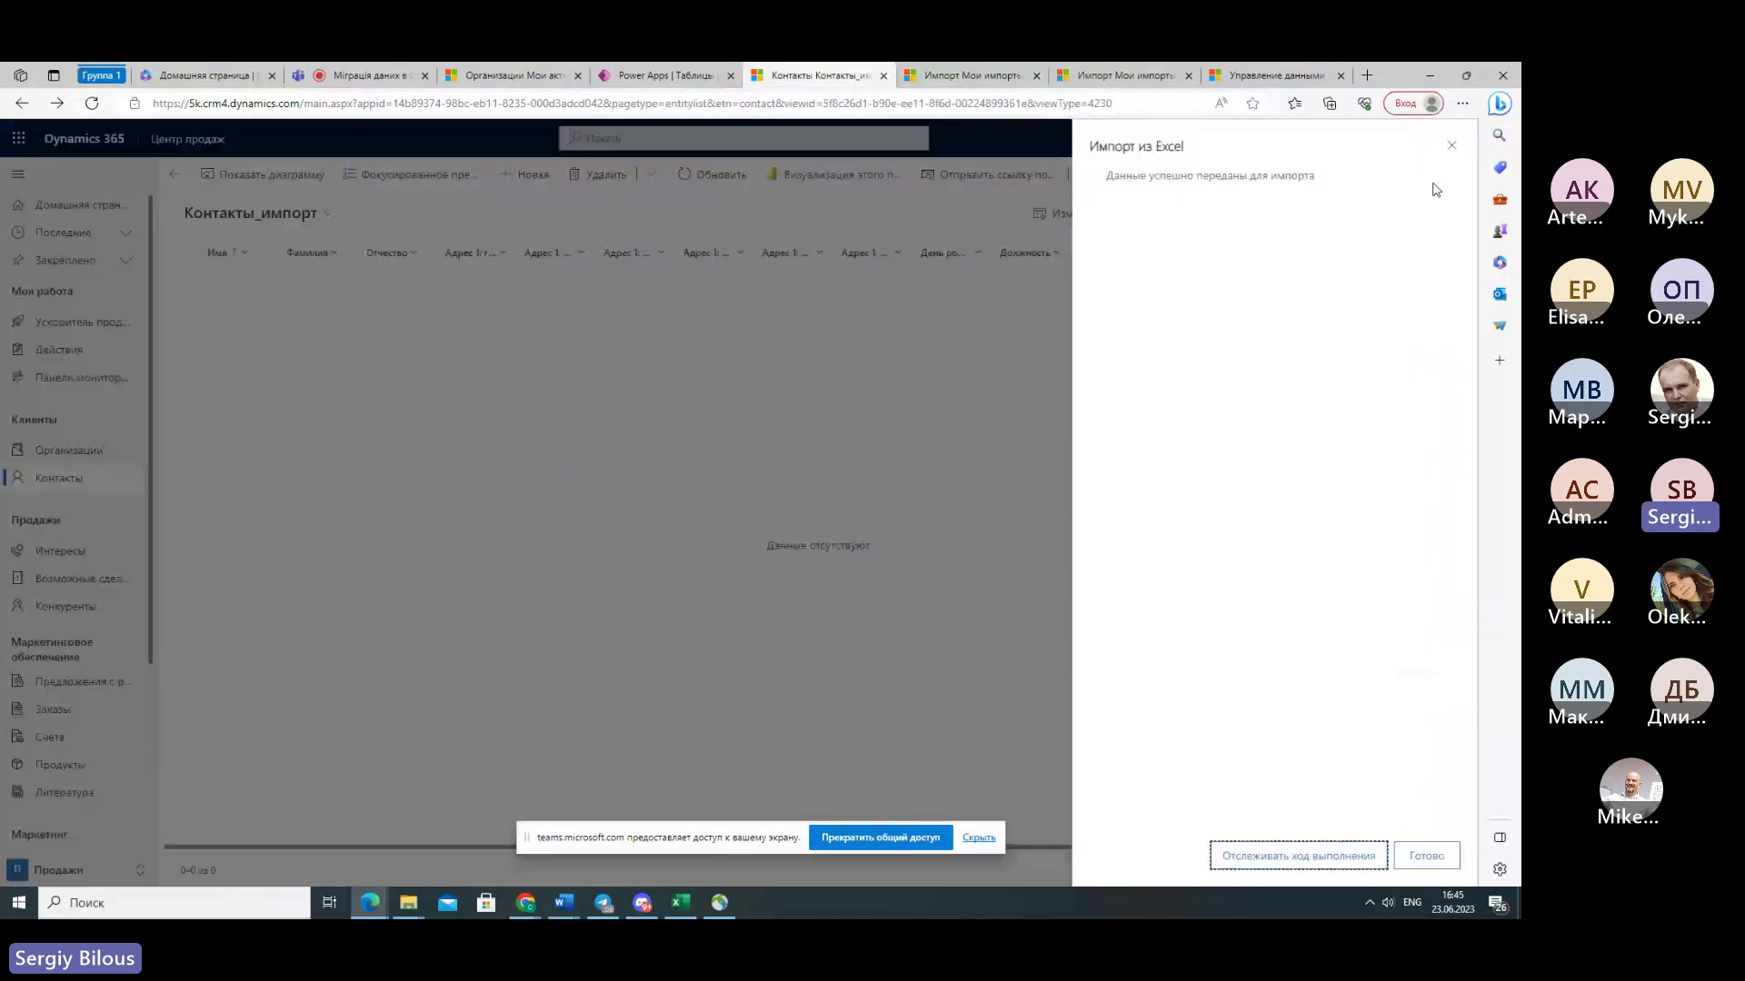
click(1440, 854)
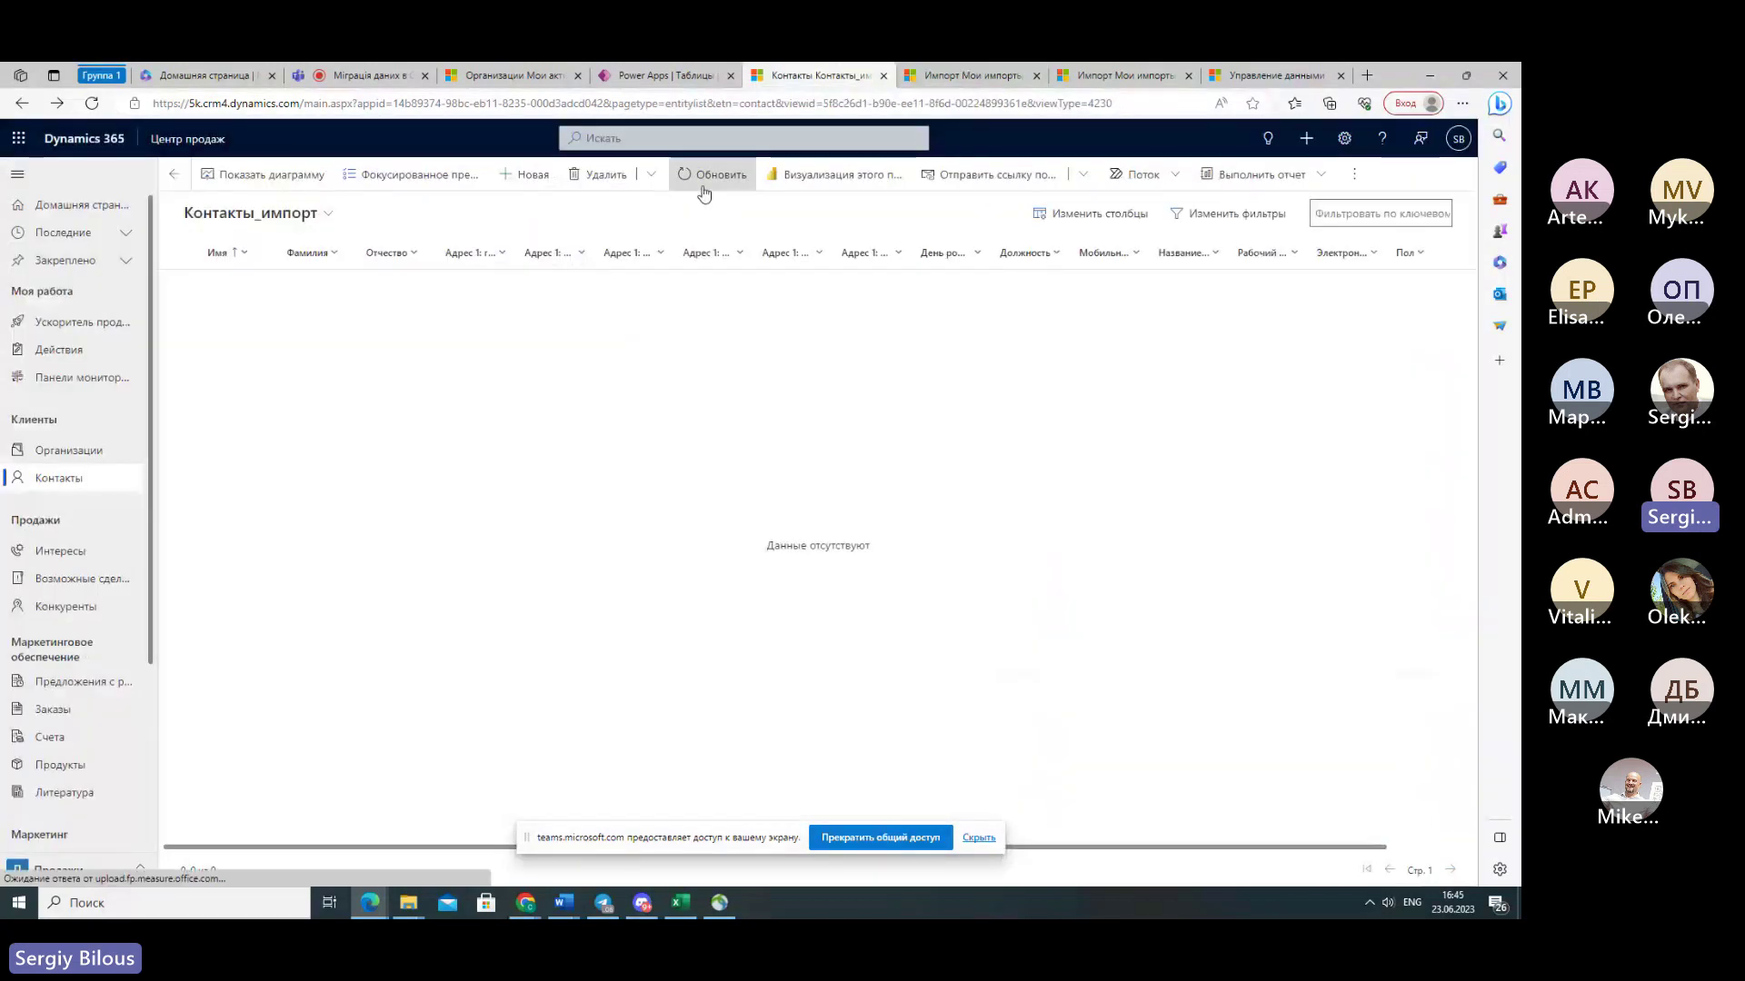
click(705, 178)
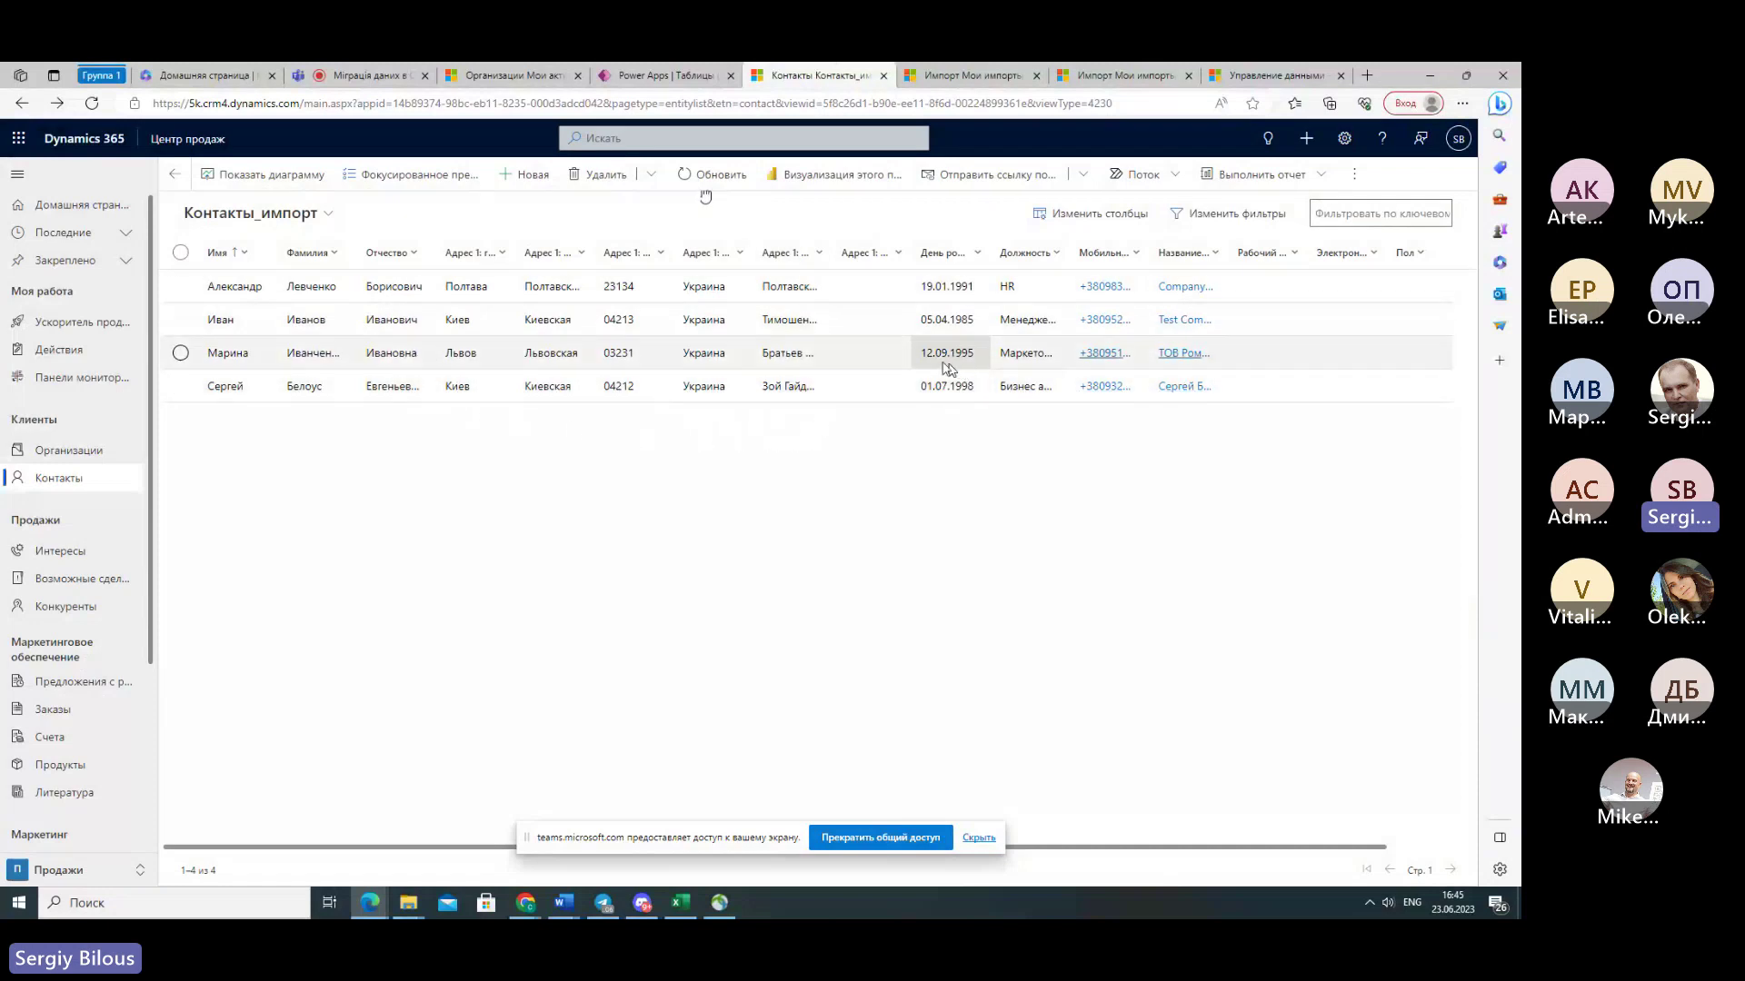
- Open the first imported contact's record to check its details and return to the Контакты_импорт list
click(324, 293)
double_click(325, 296)
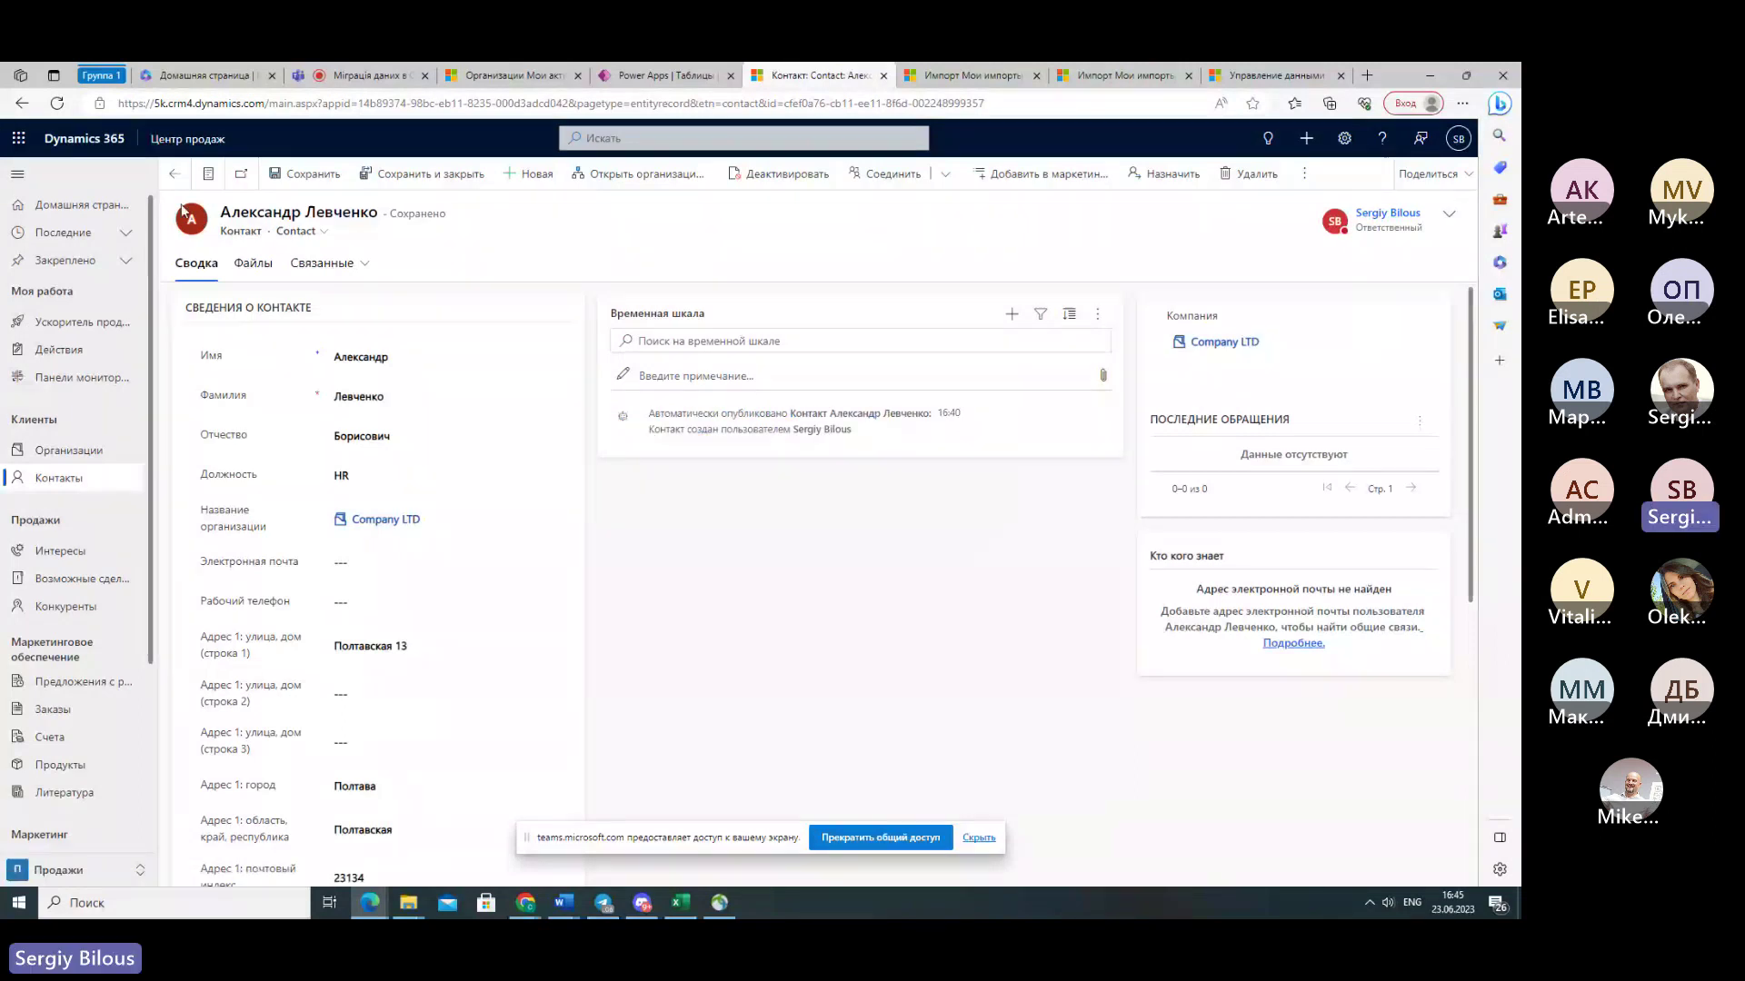
click(172, 178)
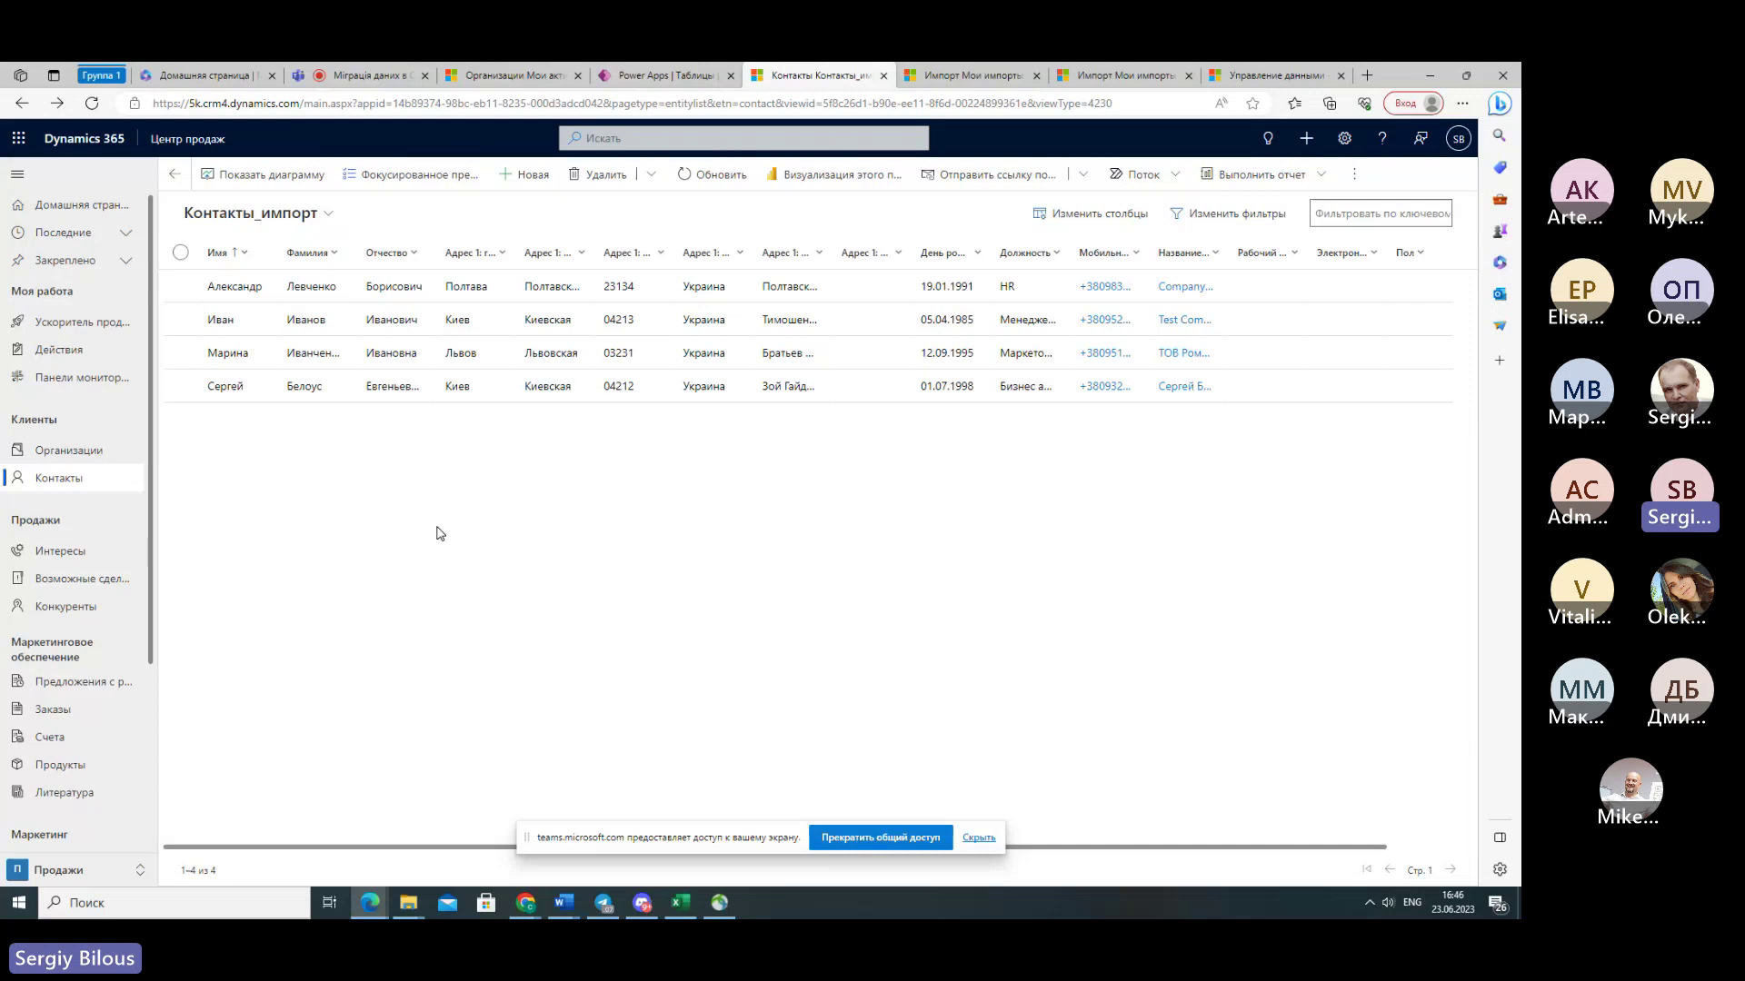
- Select all contacts in the Контакты_импорт view and export them to an Excel file
click(181, 257)
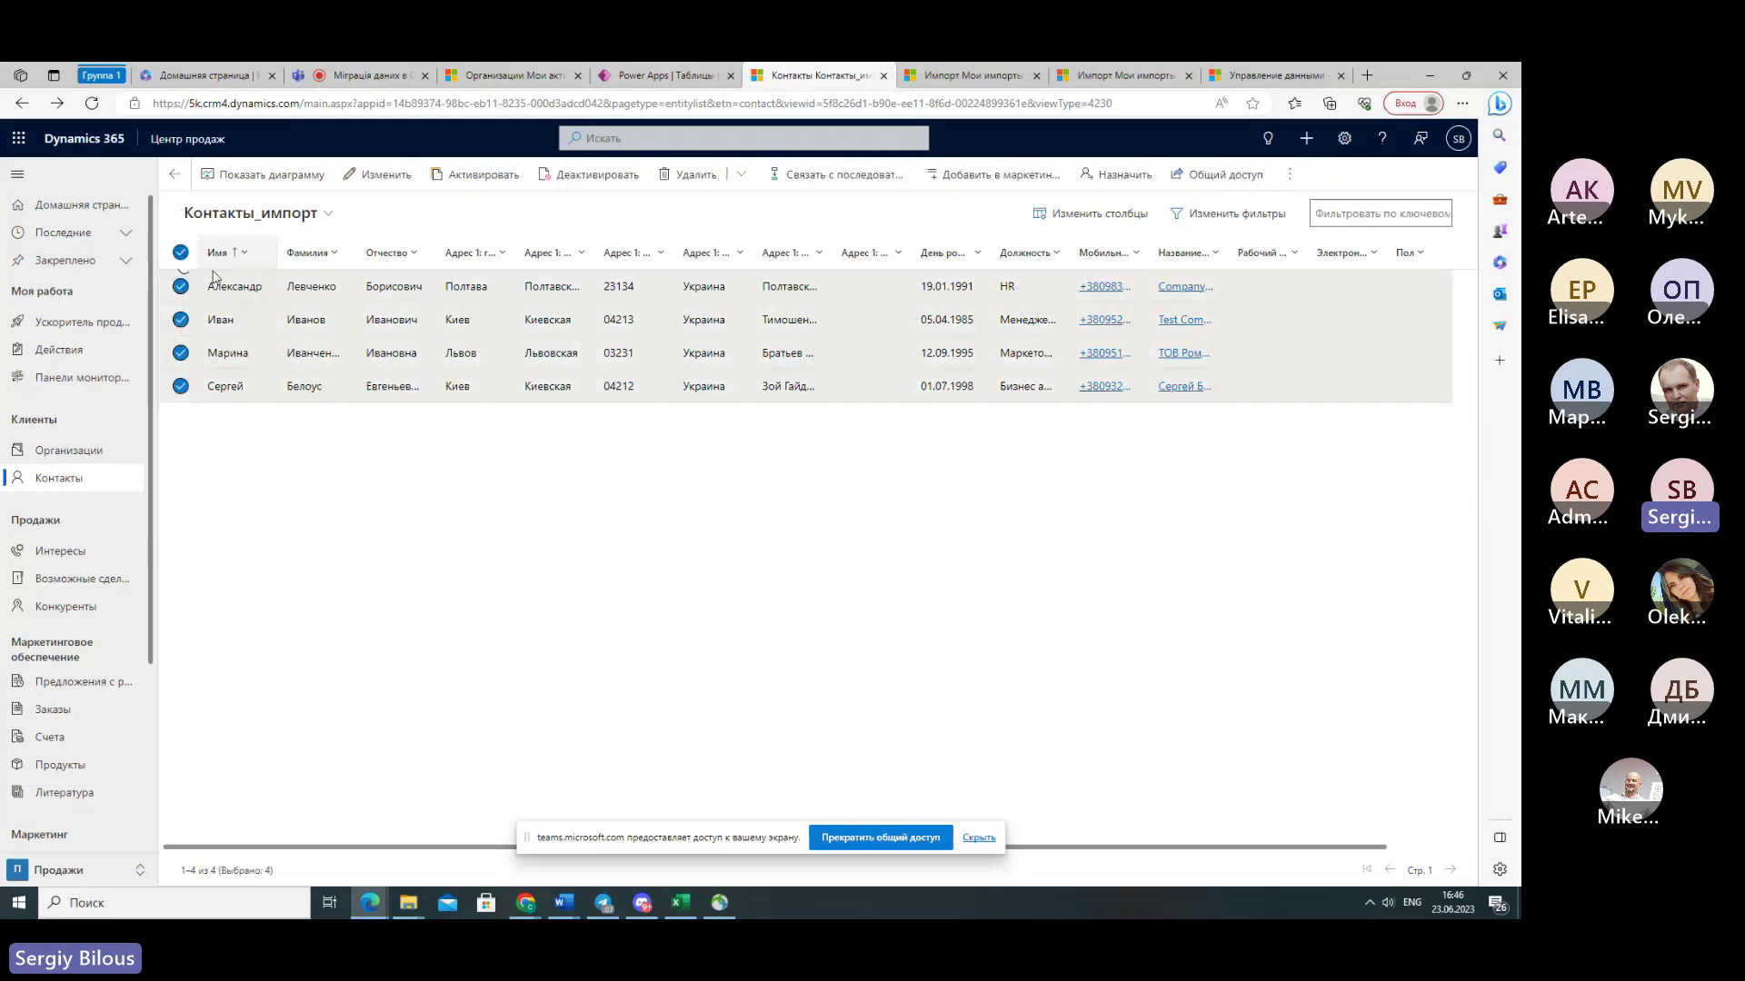
click(1289, 175)
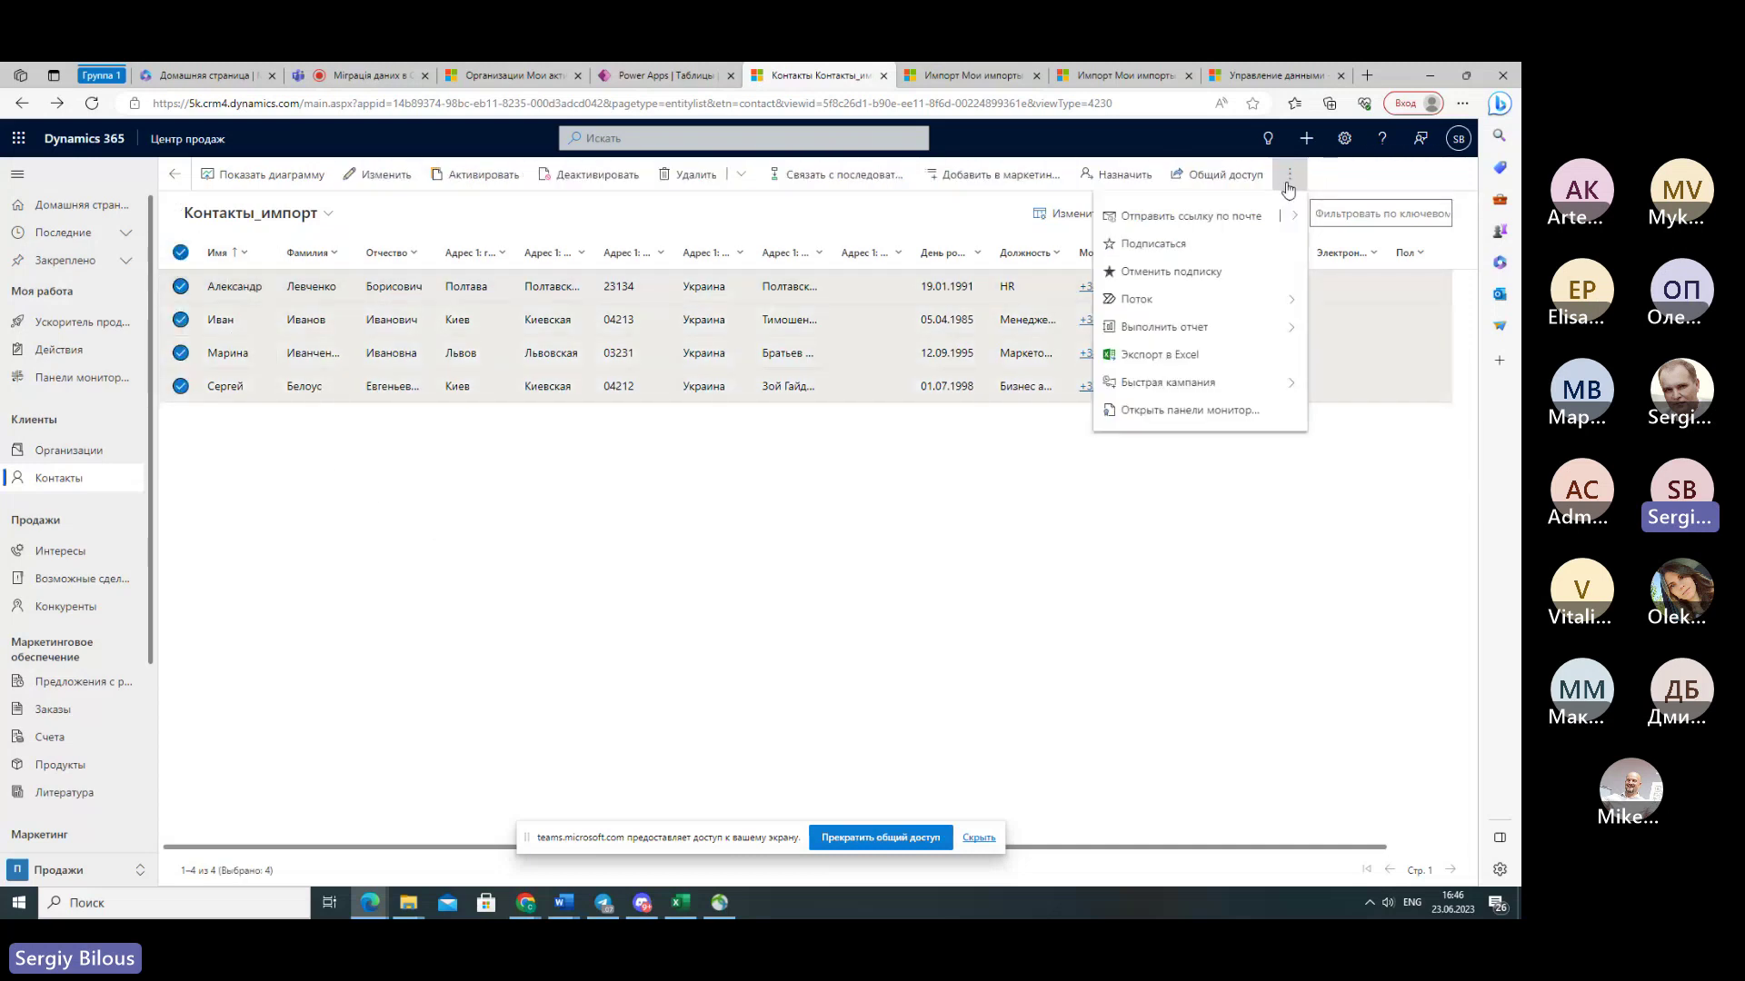
click(1163, 355)
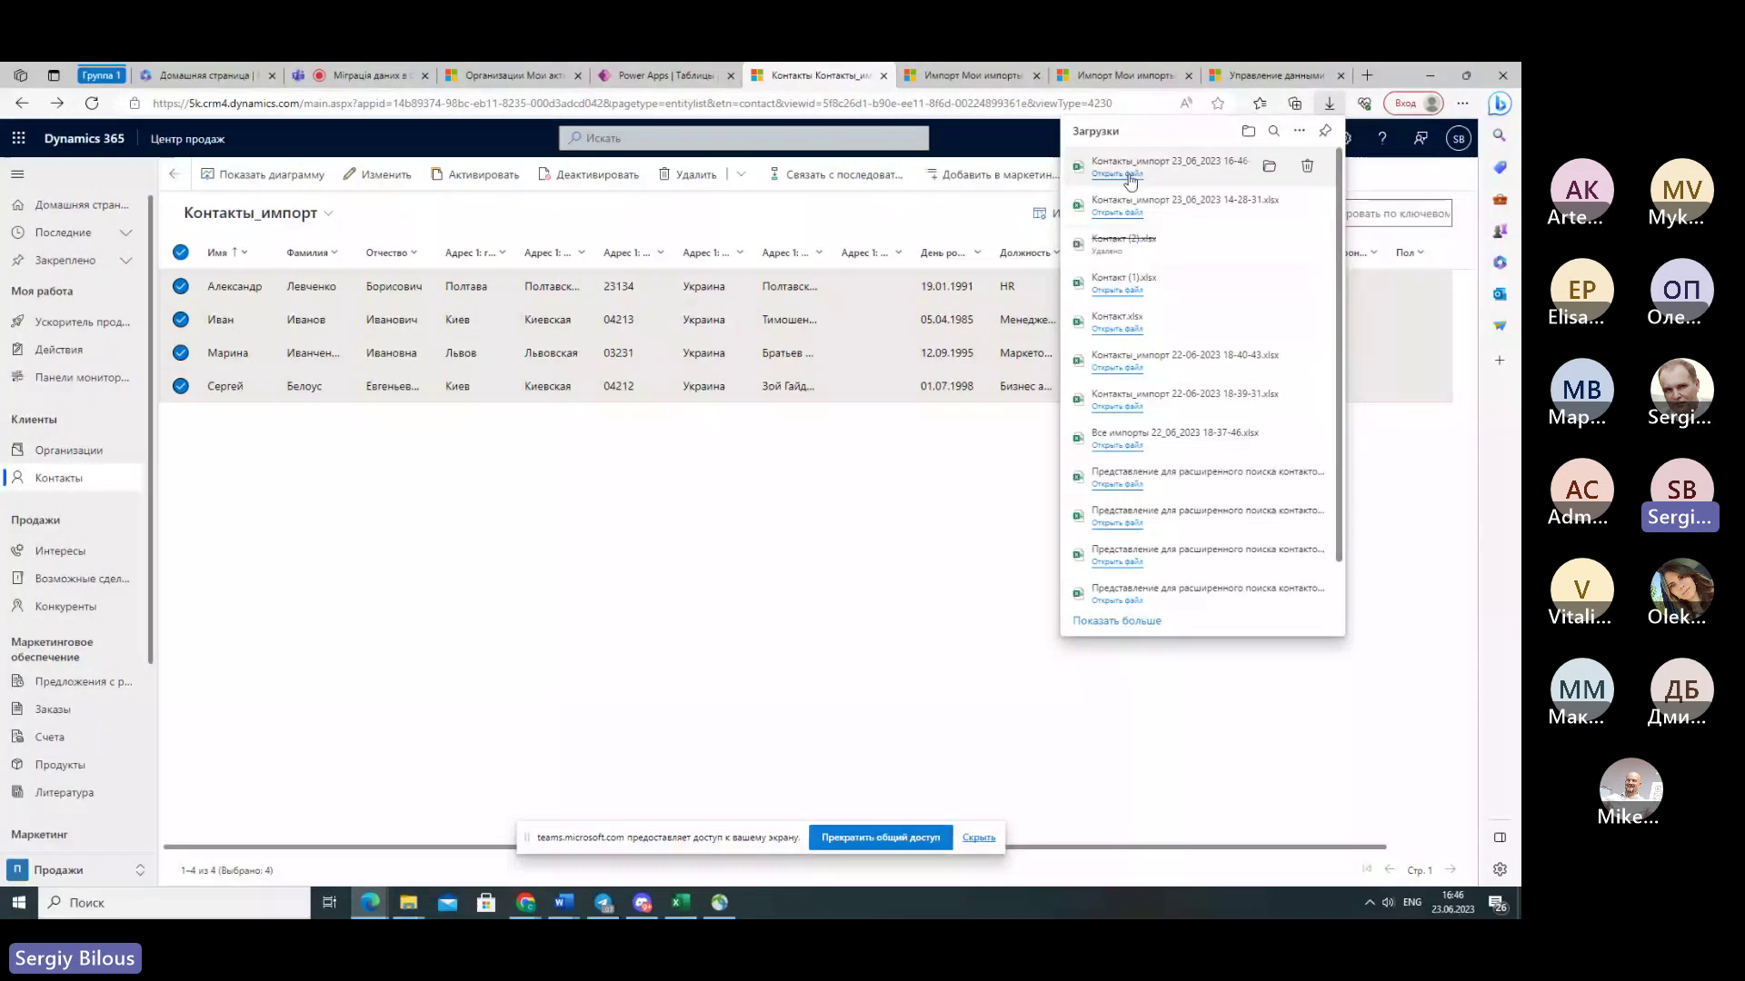
- Open the newly exported Контакты_импорт workbook in Excel with editing enabled to check its contact rows, and close it
click(1130, 177)
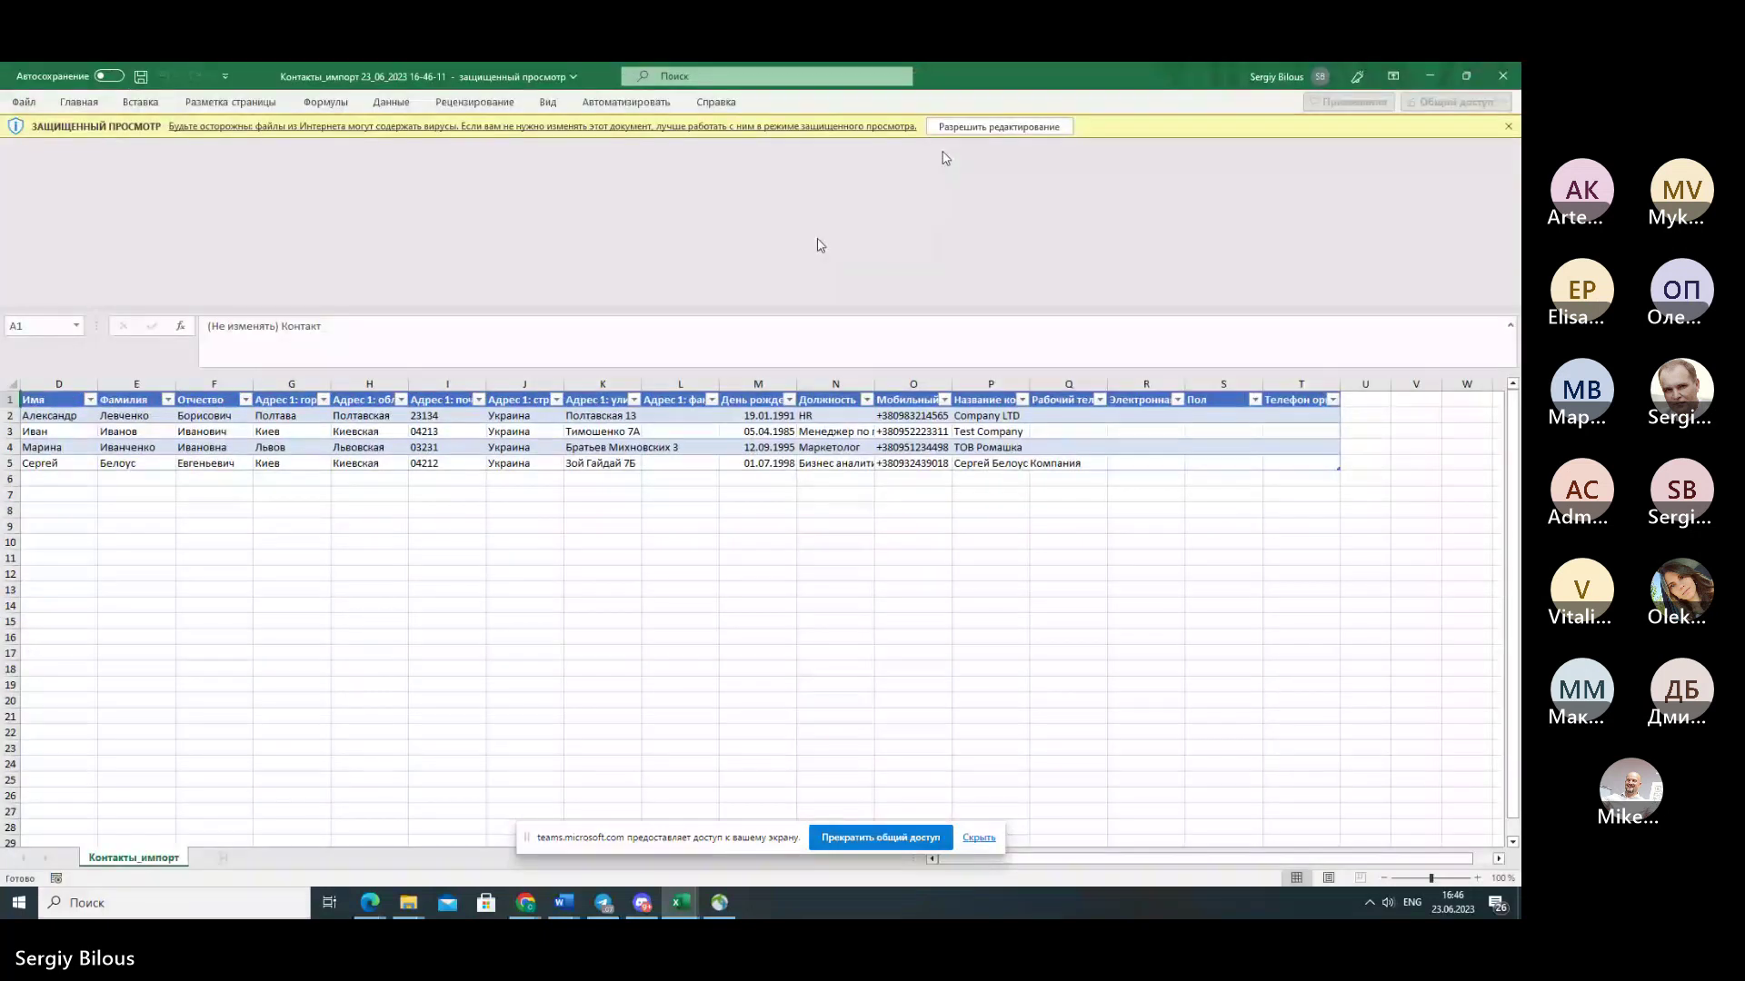
click(999, 127)
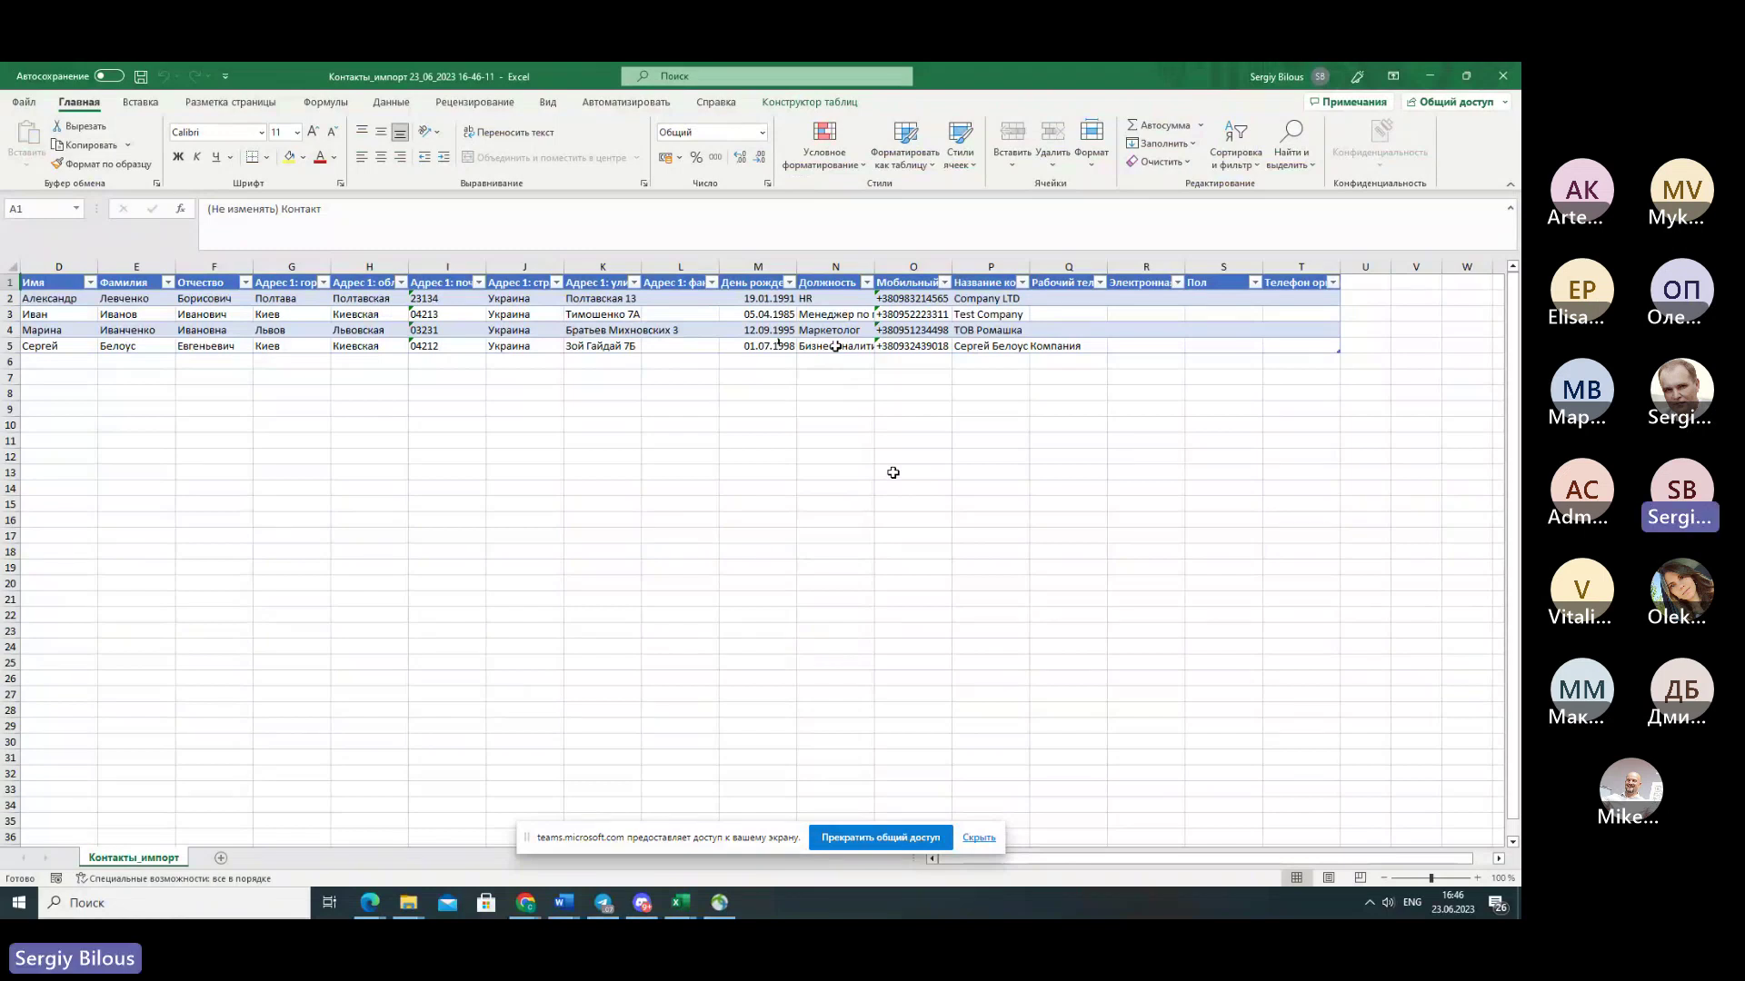
click(1491, 81)
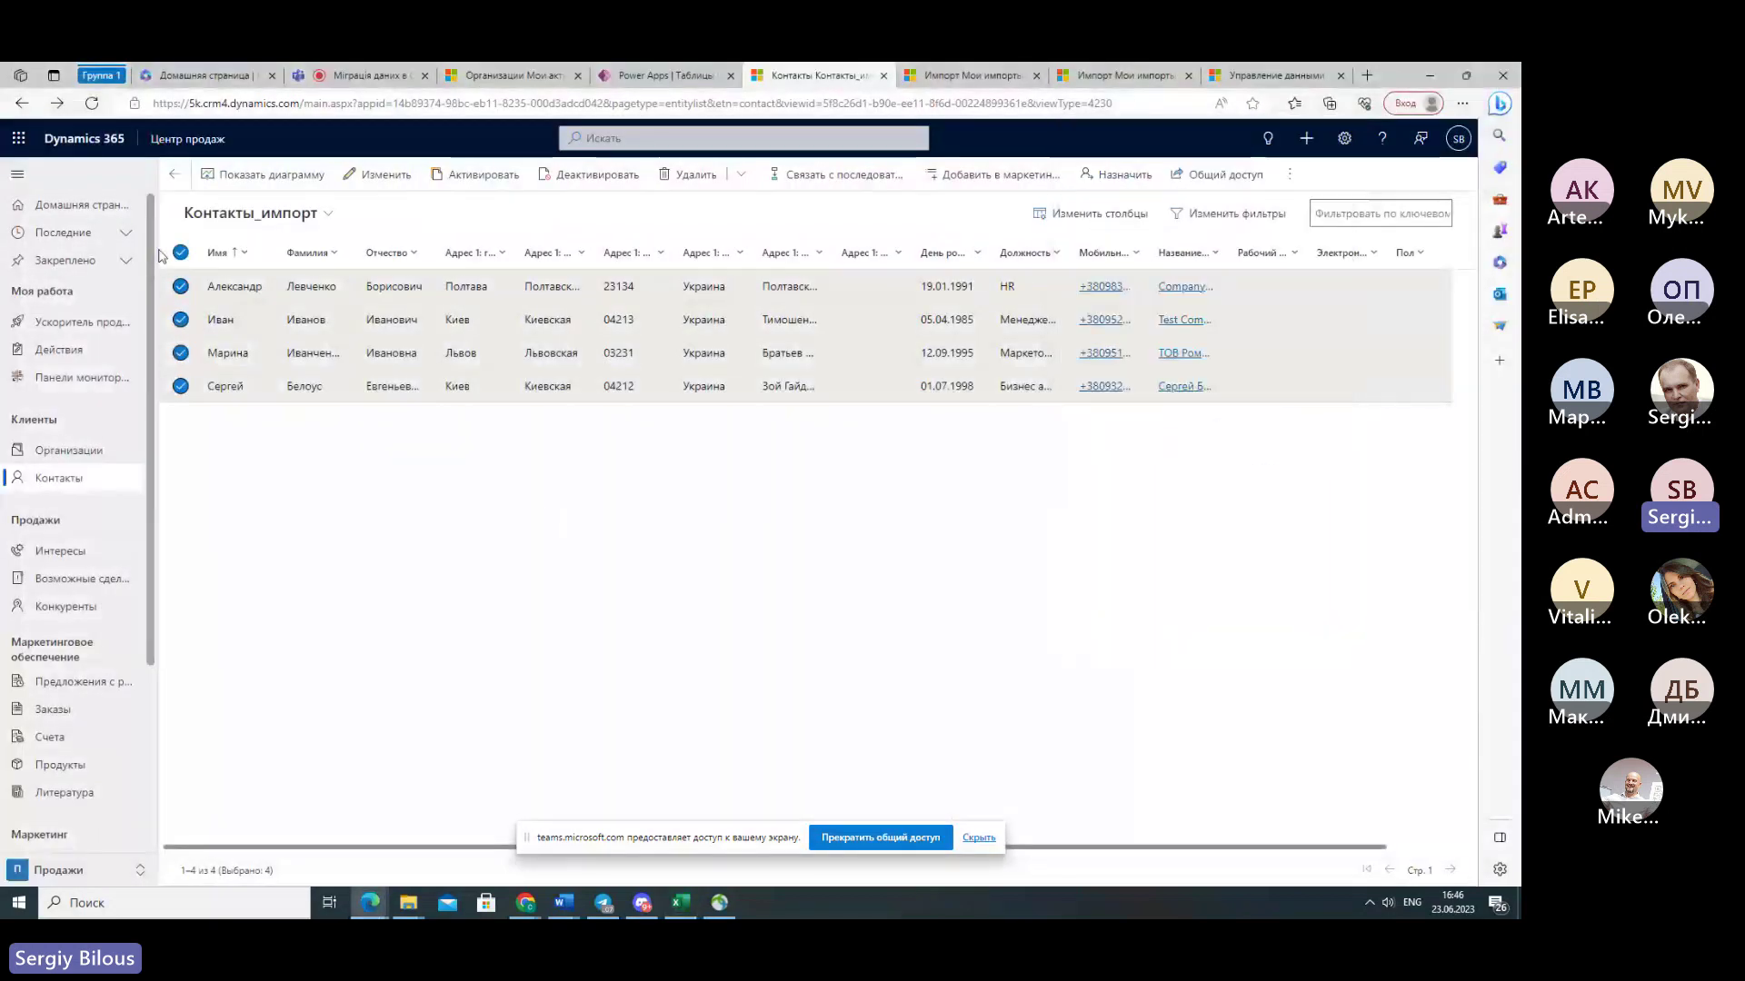
- Clear the contact selection and open the Контакты_импорт view in Excel Online to examine its rows and saving options
click(181, 252)
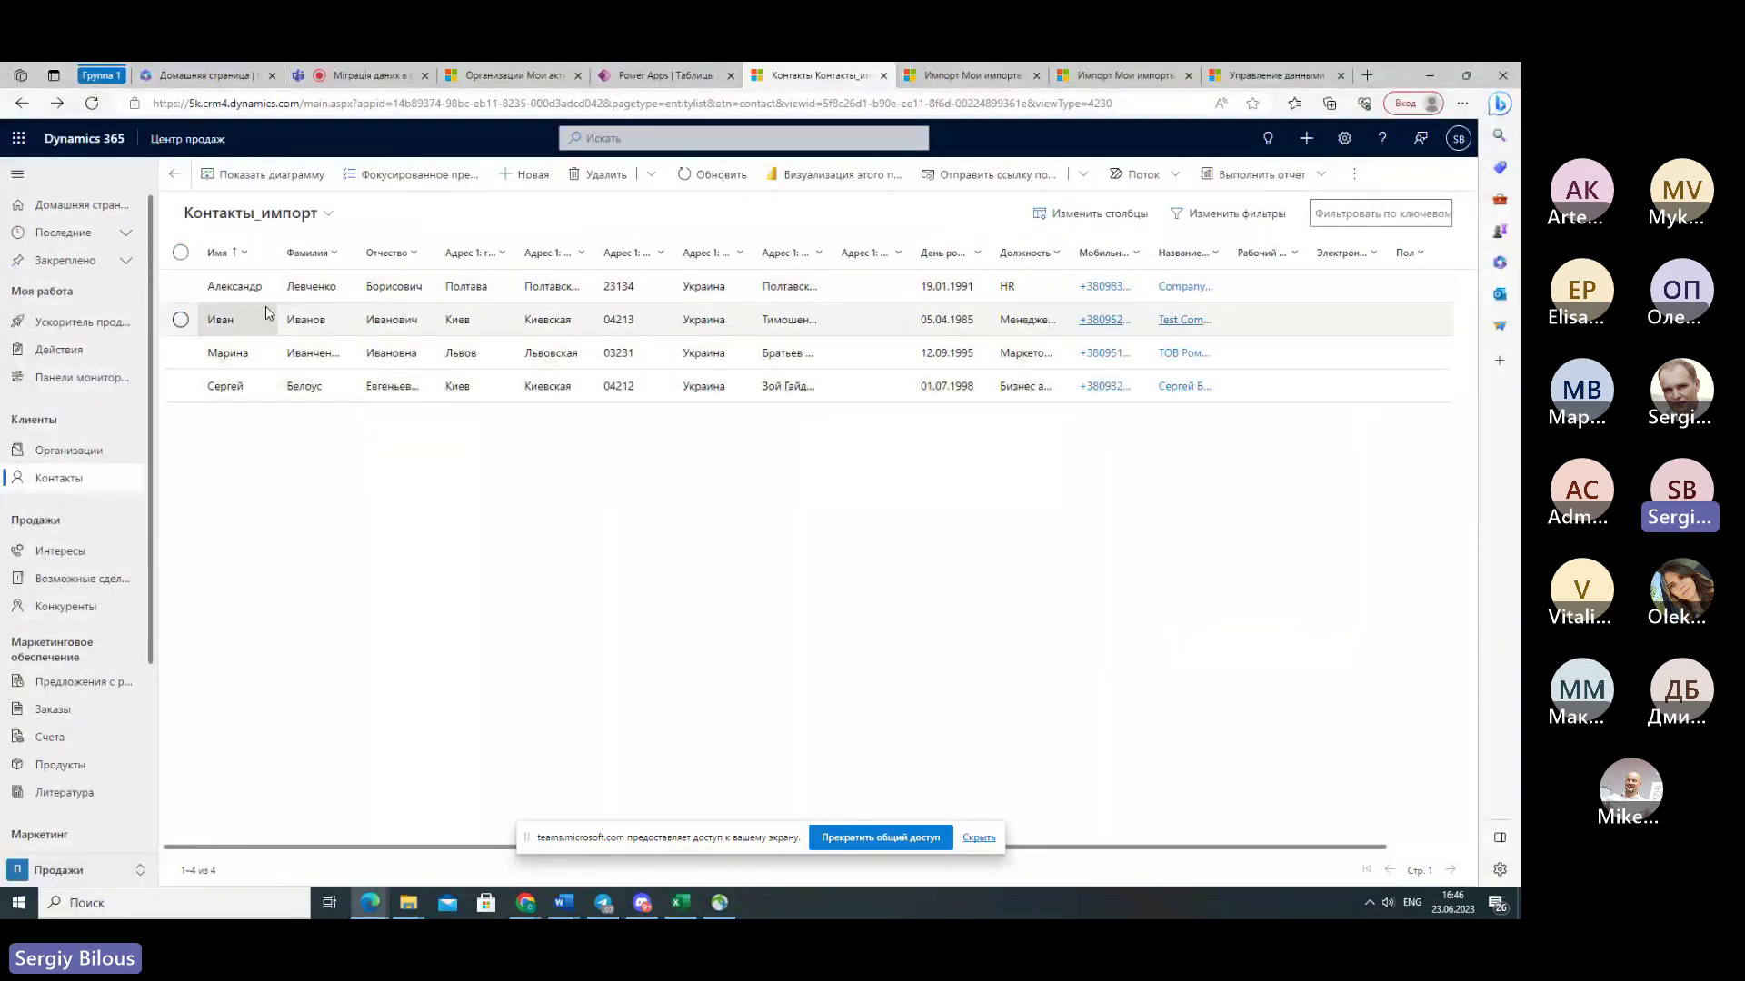
click(1355, 176)
click(1357, 245)
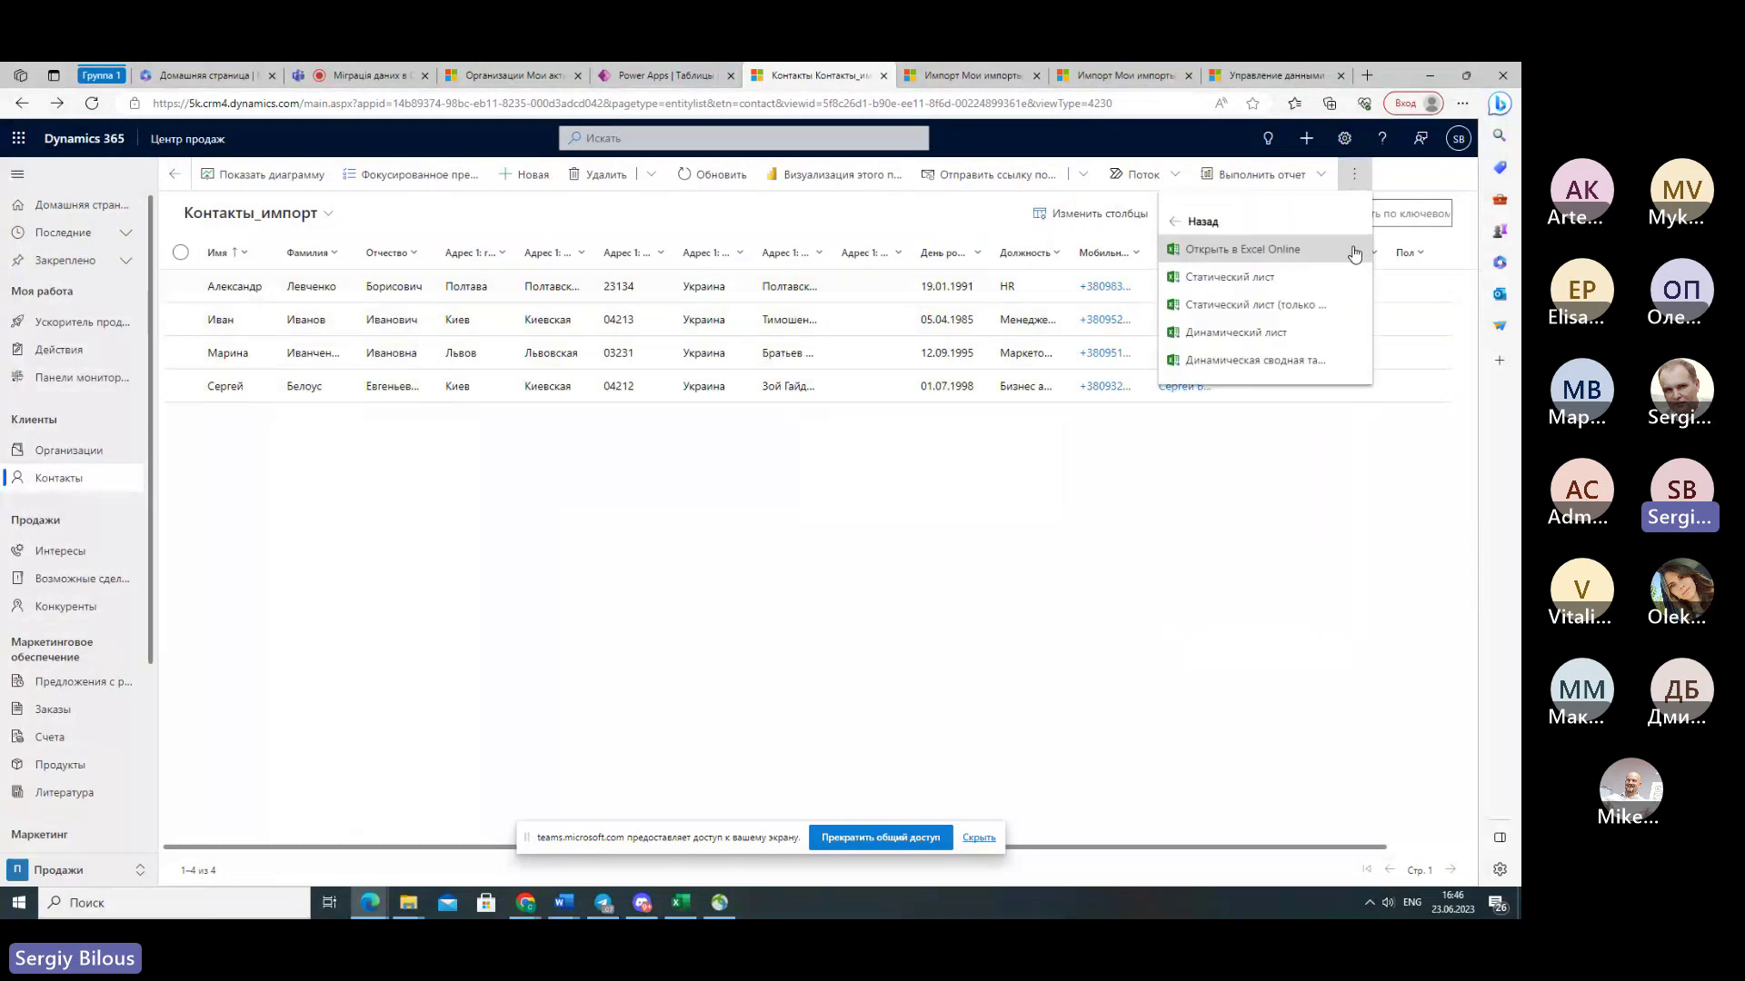
click(1227, 254)
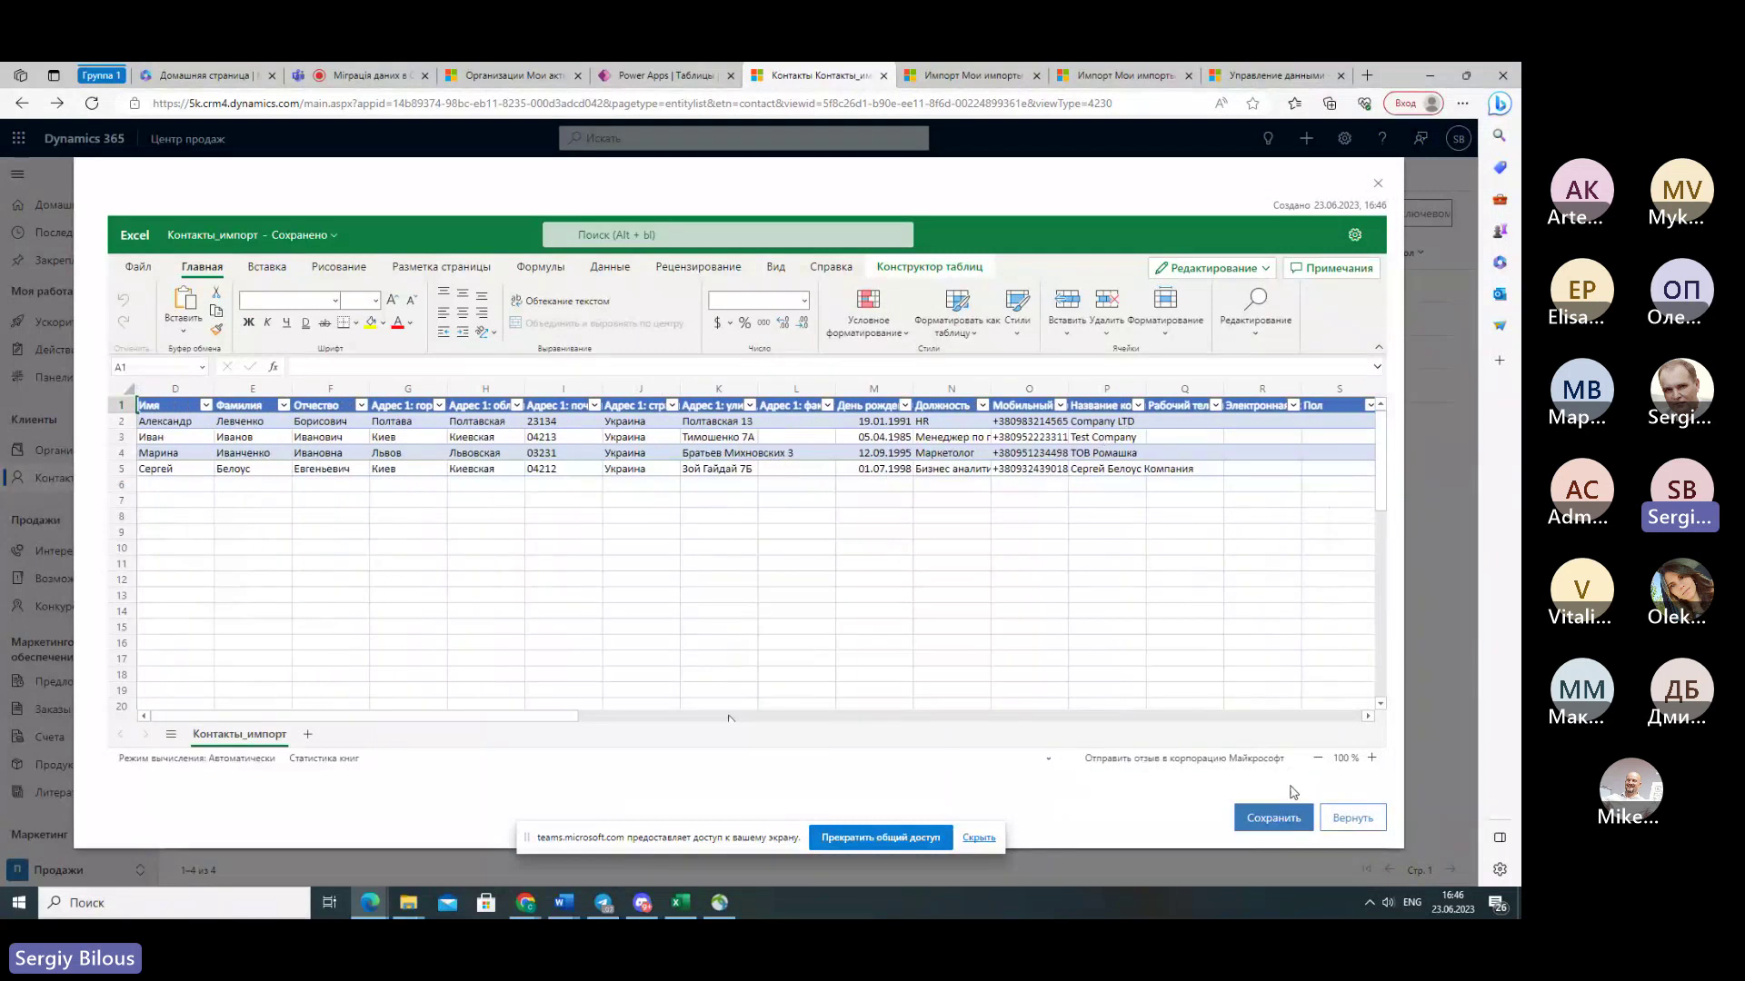
click(1287, 817)
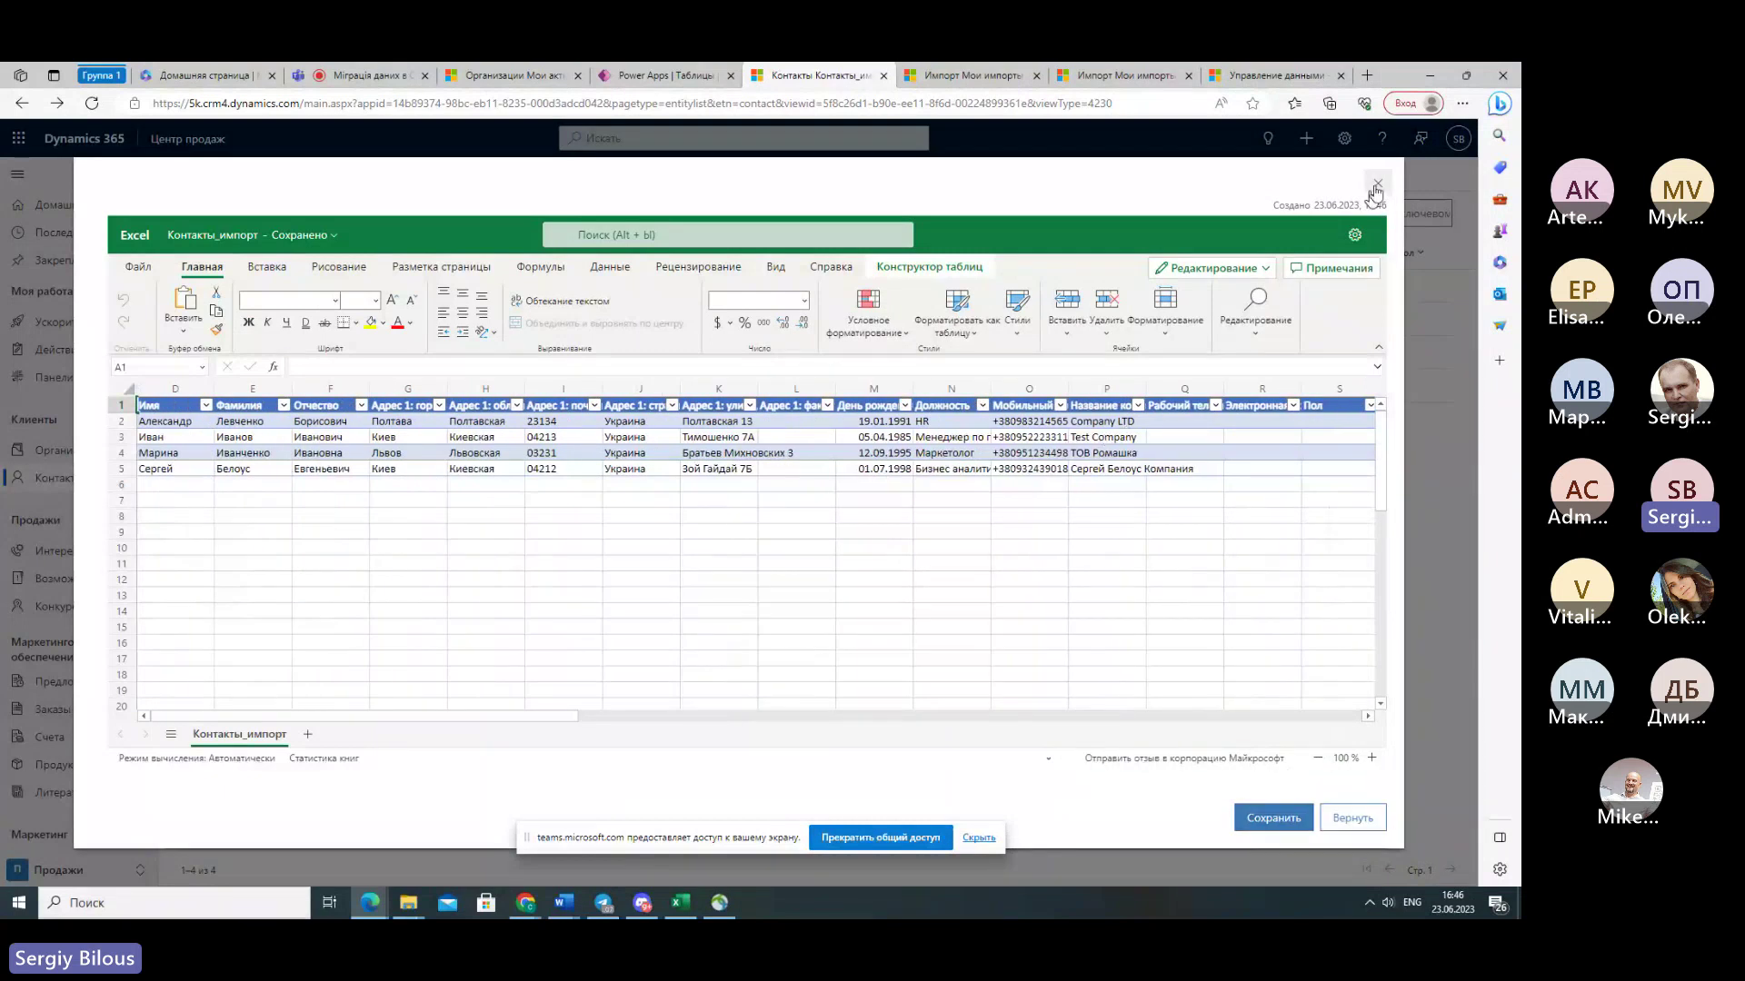